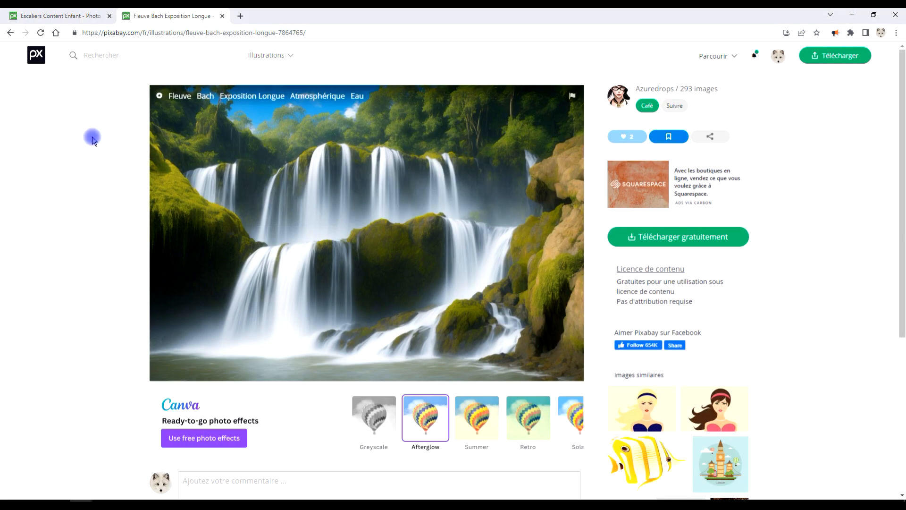
Open the Pixabay photo of the boy on the stairs at 1920×1279 and copy the image.
left_click(85, 17)
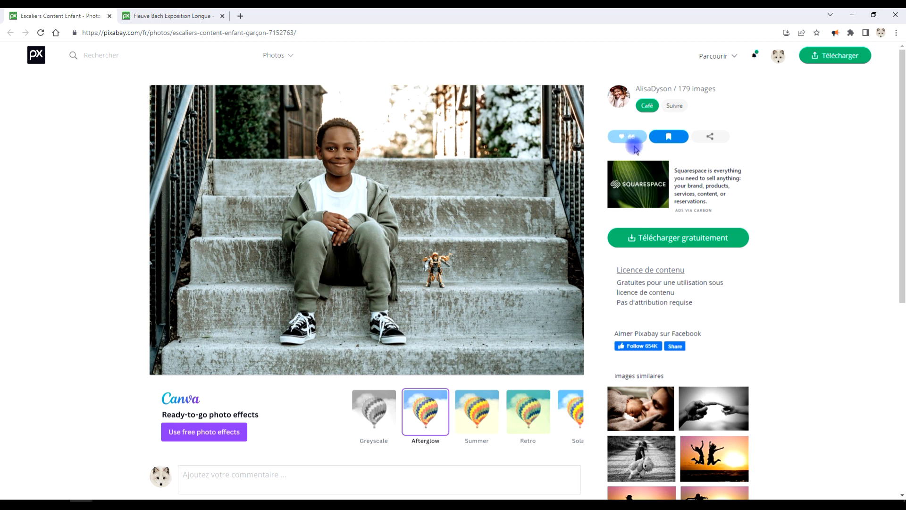
left_click(688, 241)
left_click(643, 293)
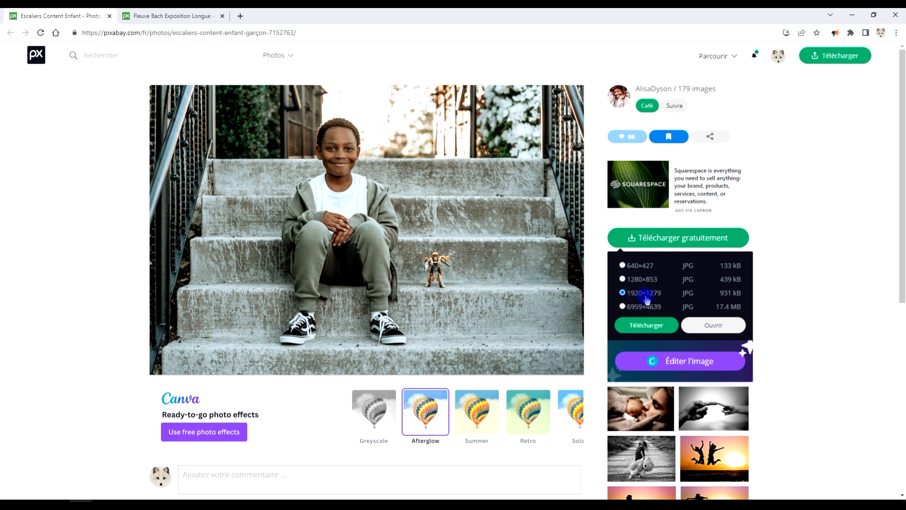
left_click(720, 326)
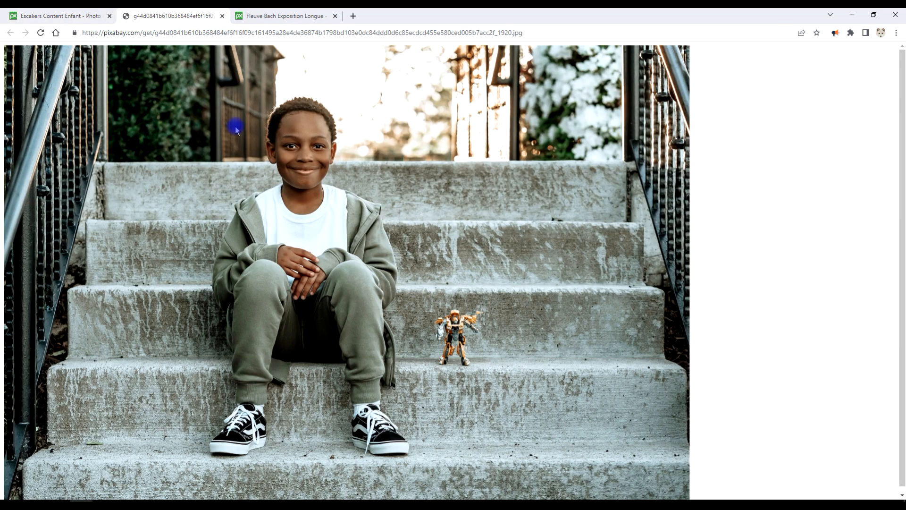
right_click(237, 128)
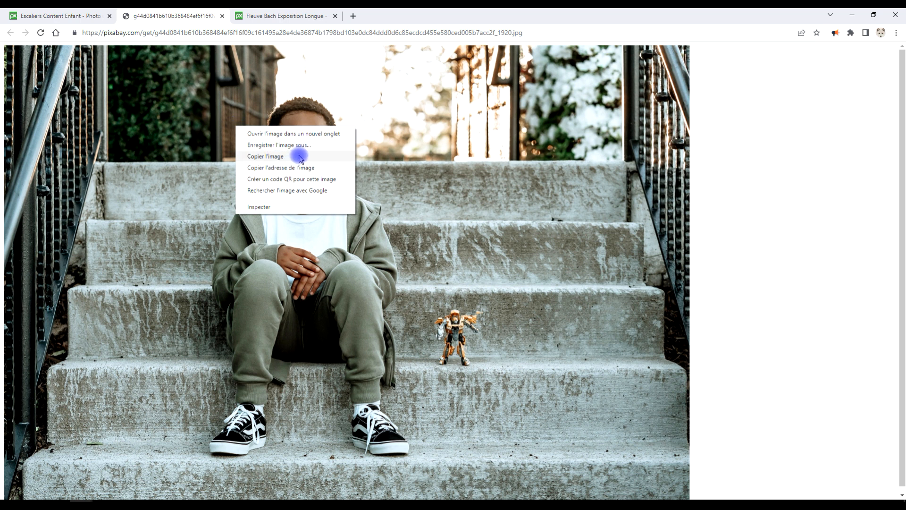
left_click(265, 157)
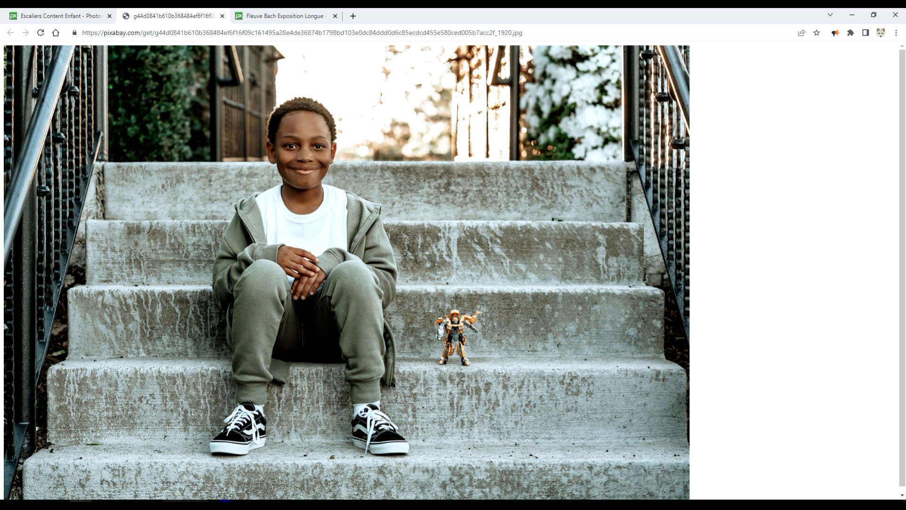
Switch to GIMP and paste the copied stairs photo as a new image.
left_click(265, 499)
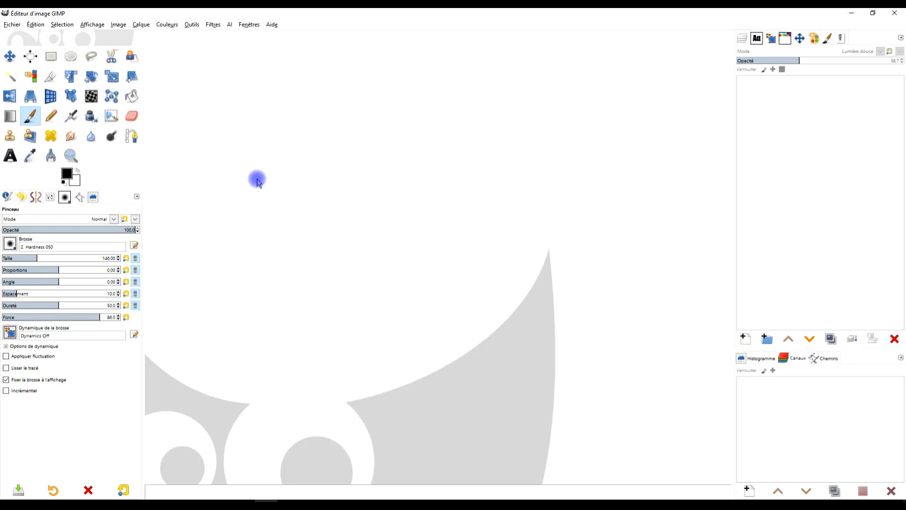
left_click(36, 24)
left_click(106, 107)
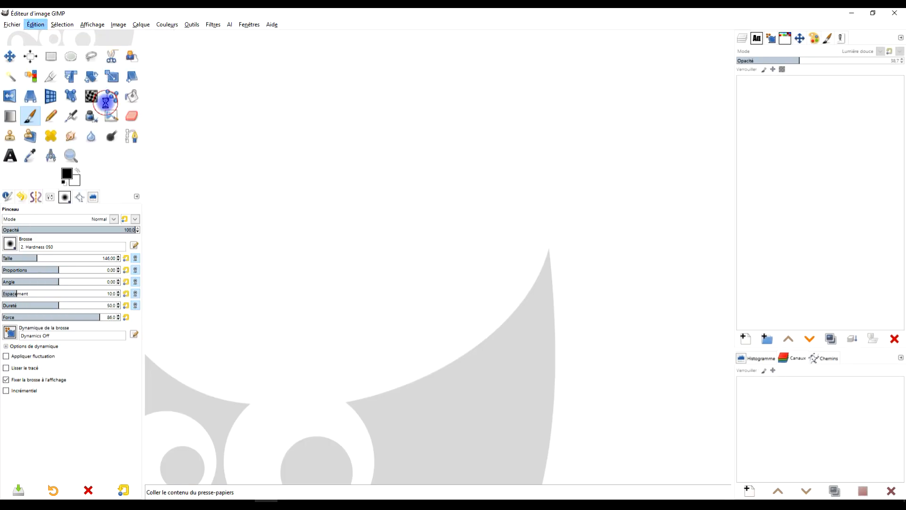
Rename the pasted photo's layer as "arrière-plan".
double_click(816, 90)
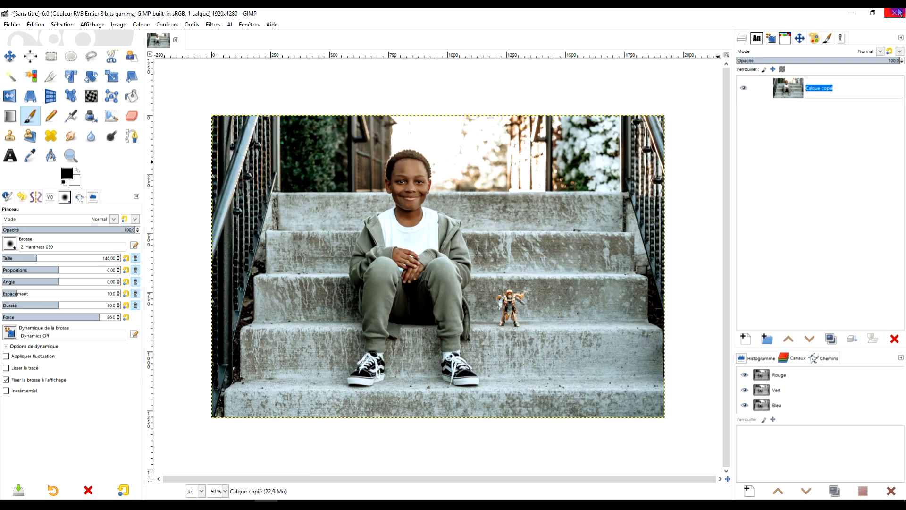
key("a")
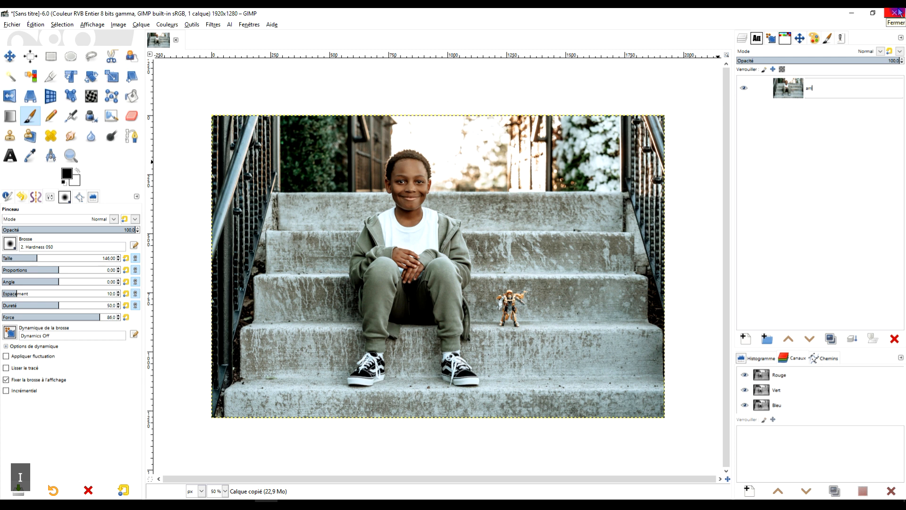
type("rrière")
key("Return")
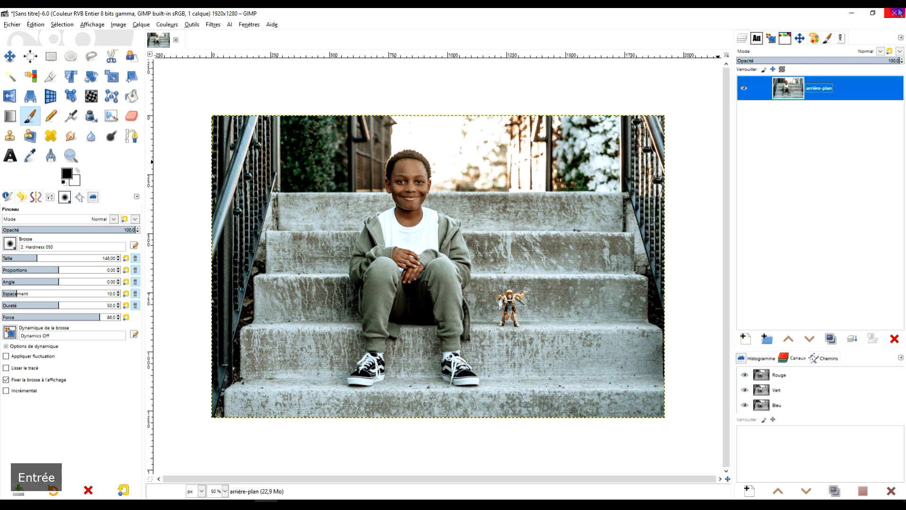
Return to the browser, open the Pixabay waterfall illustration at 1920×1306 and copy the image.
left_click(853, 16)
left_click(264, 17)
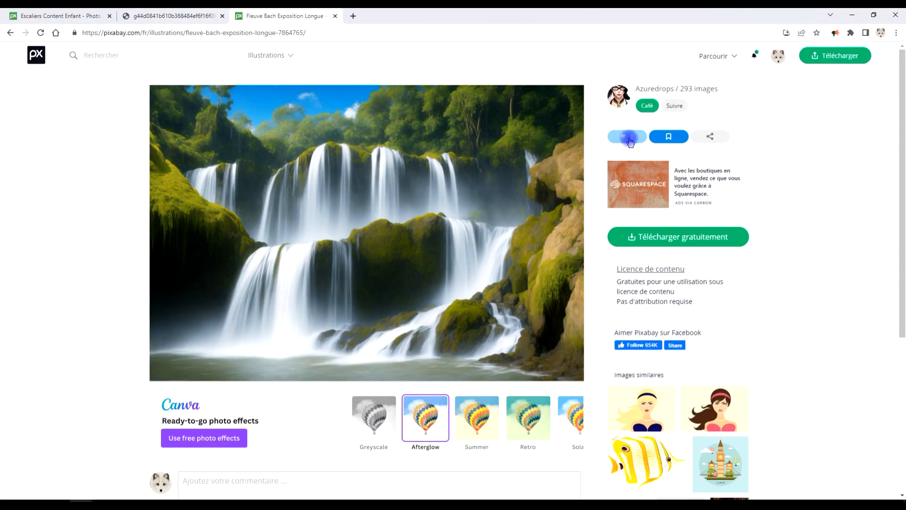
left_click(674, 240)
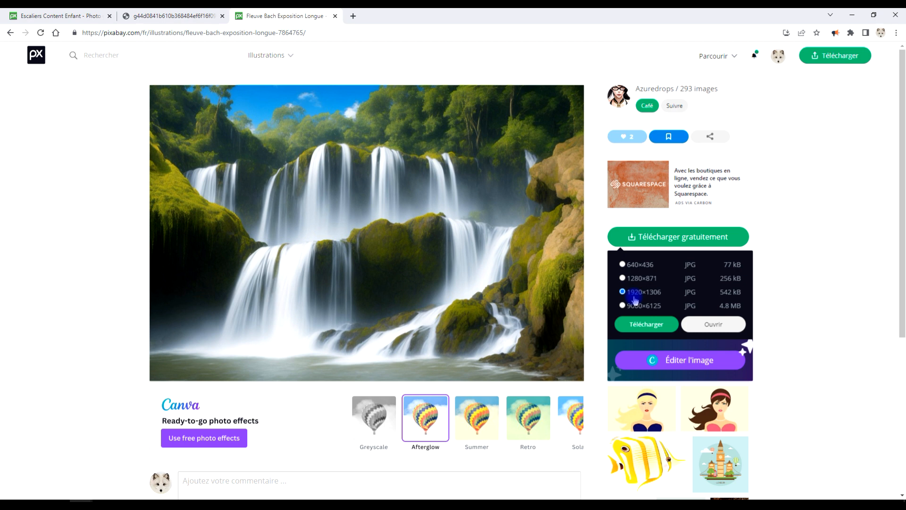
left_click(708, 324)
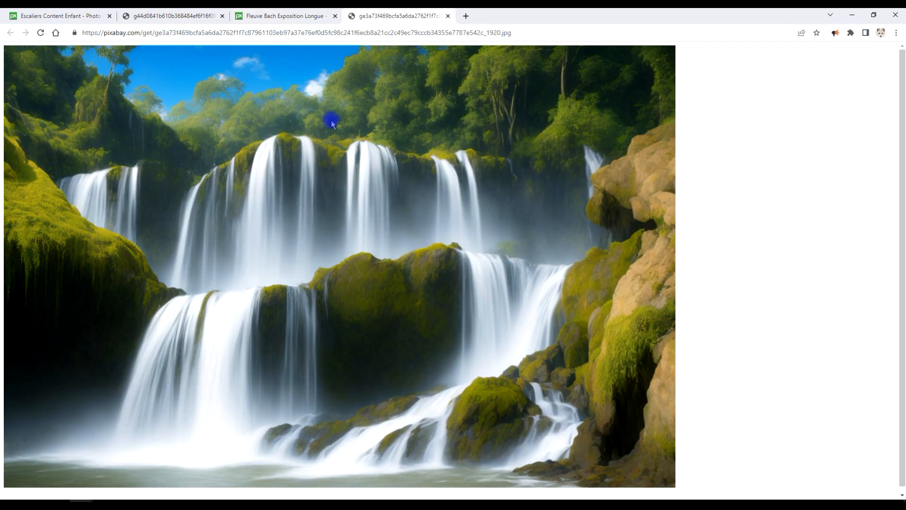
right_click(330, 120)
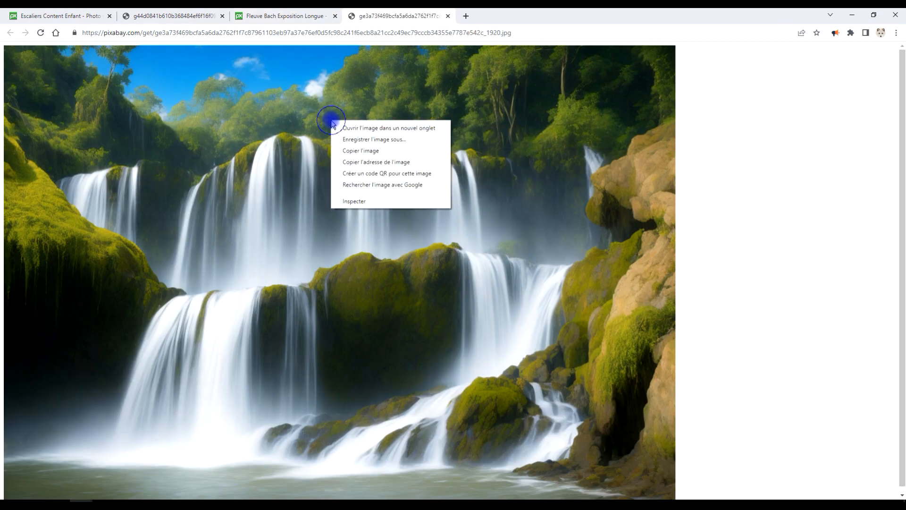
left_click(361, 151)
Switch back to GIMP and paste the copied waterfall as a new layer above the stairs photo.
left_click(255, 499)
left_click(36, 24)
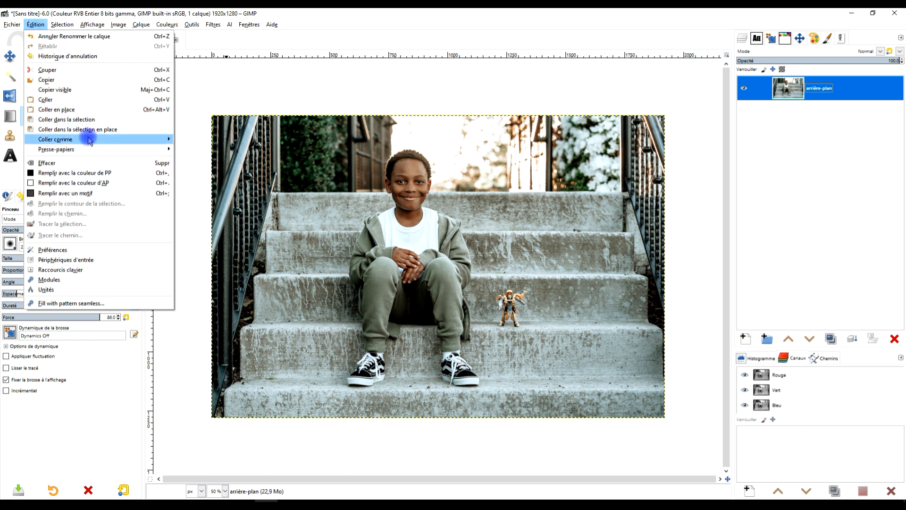
mouse_move(88, 140)
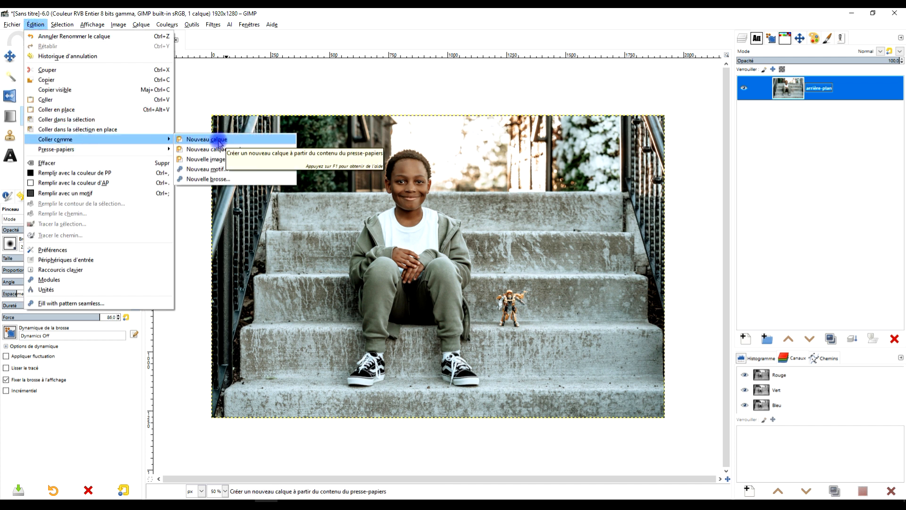
left_click(219, 140)
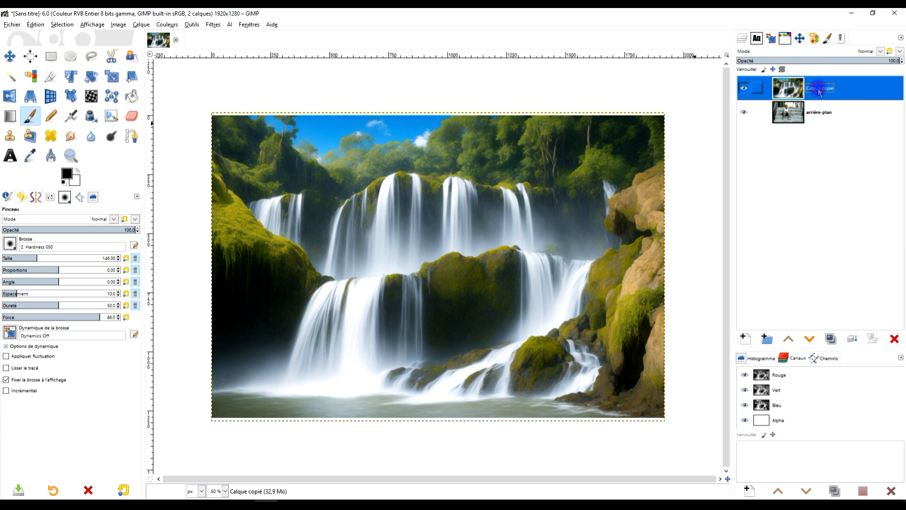
Rename the waterfall layer as "cascade d'eau".
double_click(819, 89)
type("cascade d")
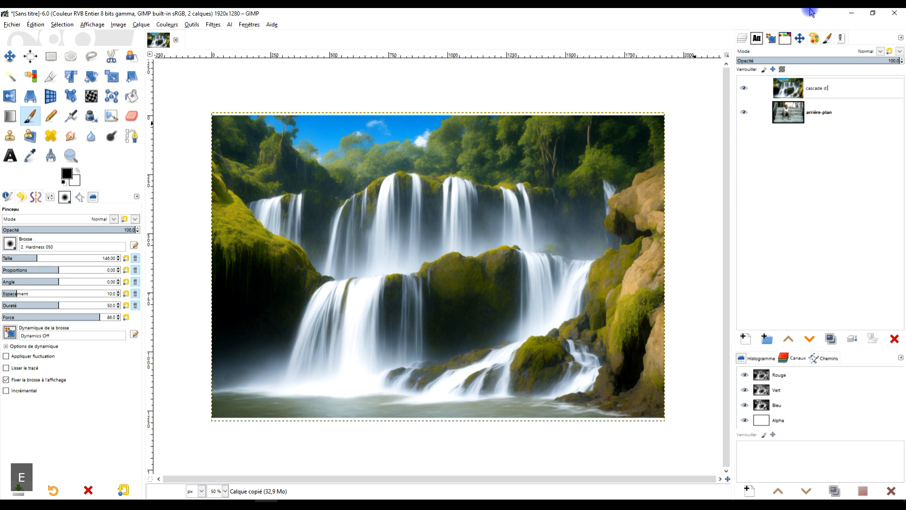
key("Return")
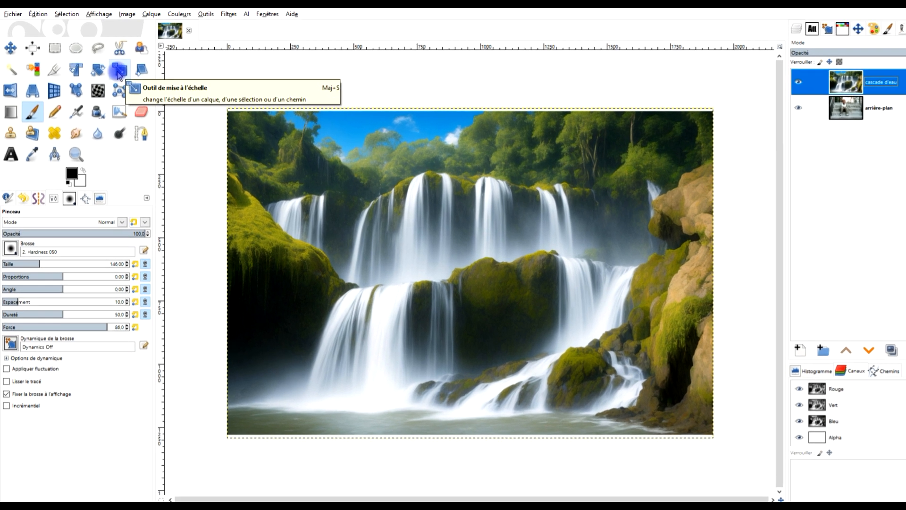
Start the Scale tool on the waterfall layer with the image preview opacity set to 62.
left_click(111, 78)
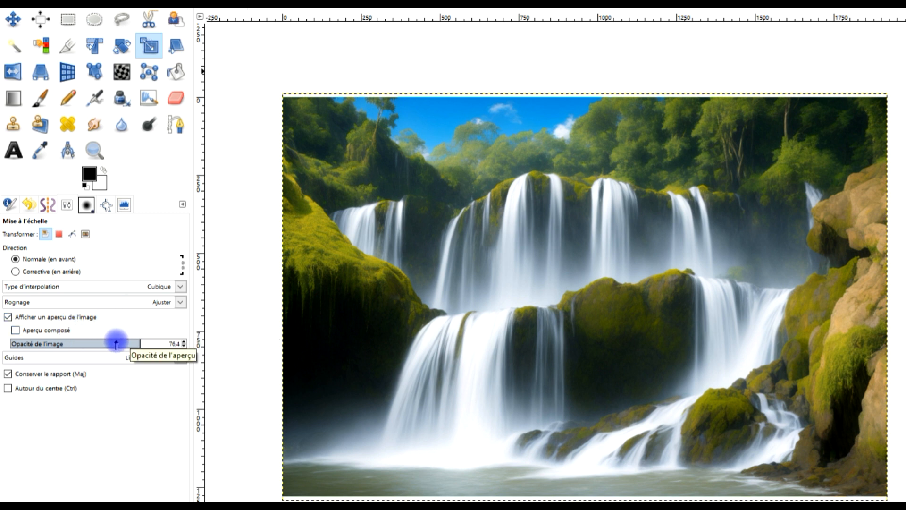
left_click_drag(109, 342, 32, 343)
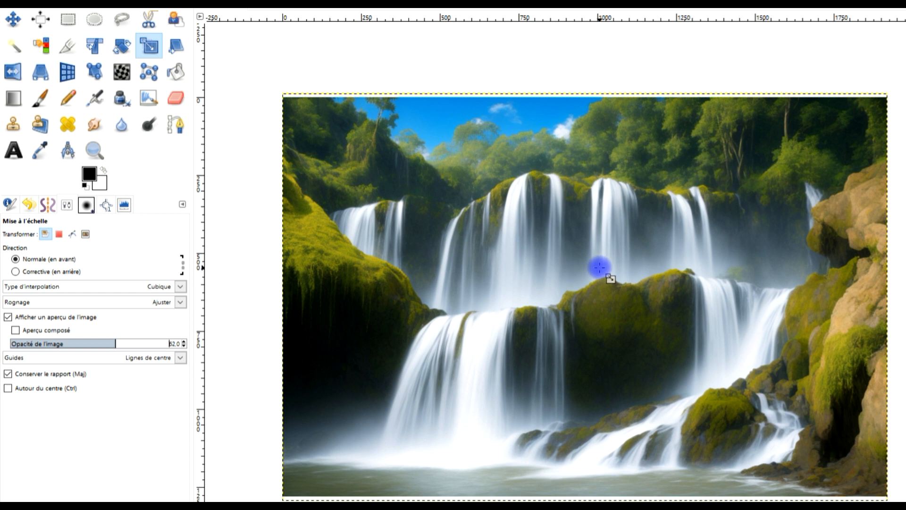
left_click(571, 256)
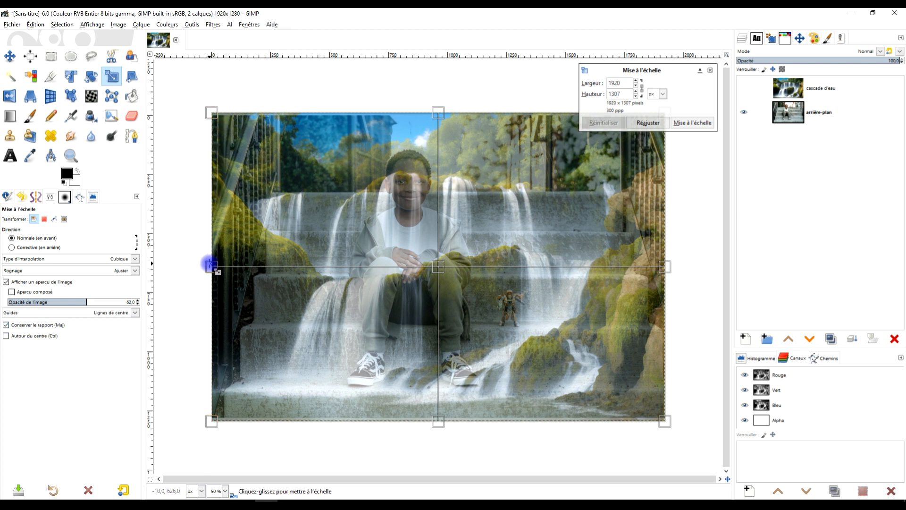
Scale the waterfall layer proportionally to about 1880 × 1280 px, shift it down over the stairs, and apply the transformation.
left_click_drag(211, 264, 221, 263)
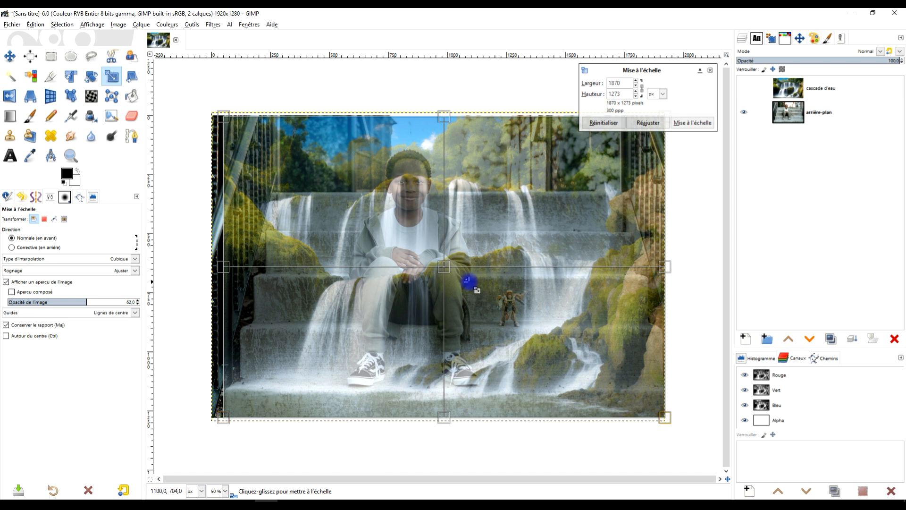
left_click_drag(447, 269, 444, 270)
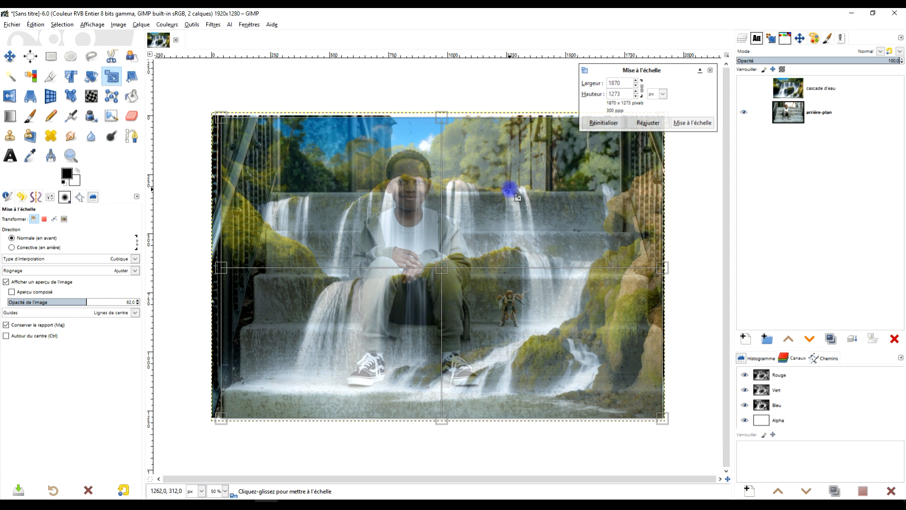
left_click_drag(451, 275, 456, 305)
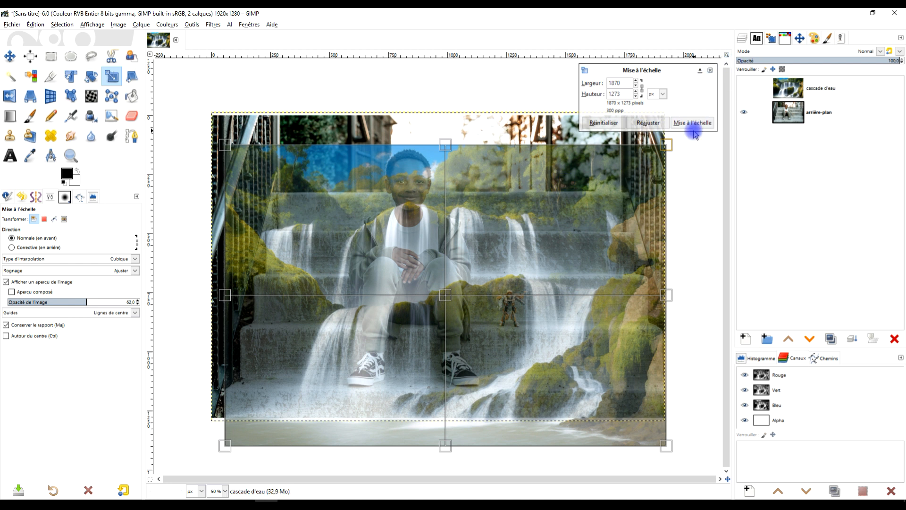
left_click_drag(222, 295, 220, 295)
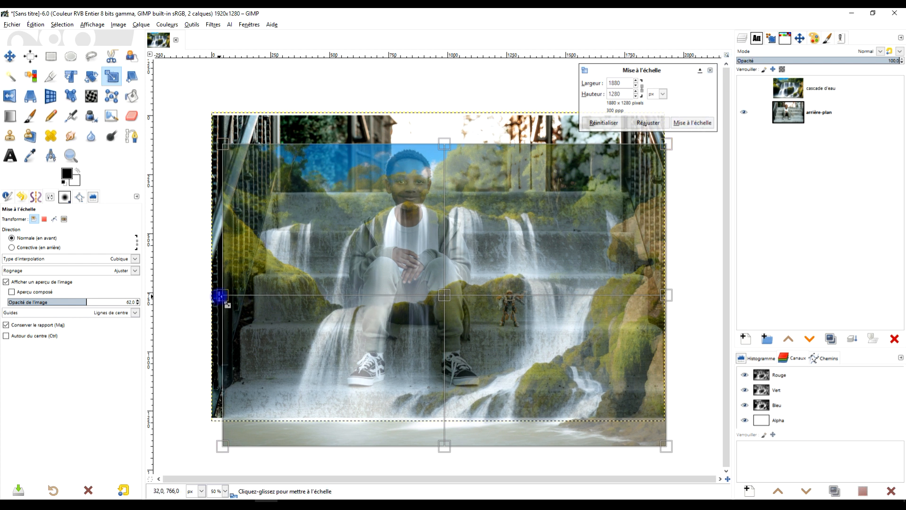
left_click(709, 124)
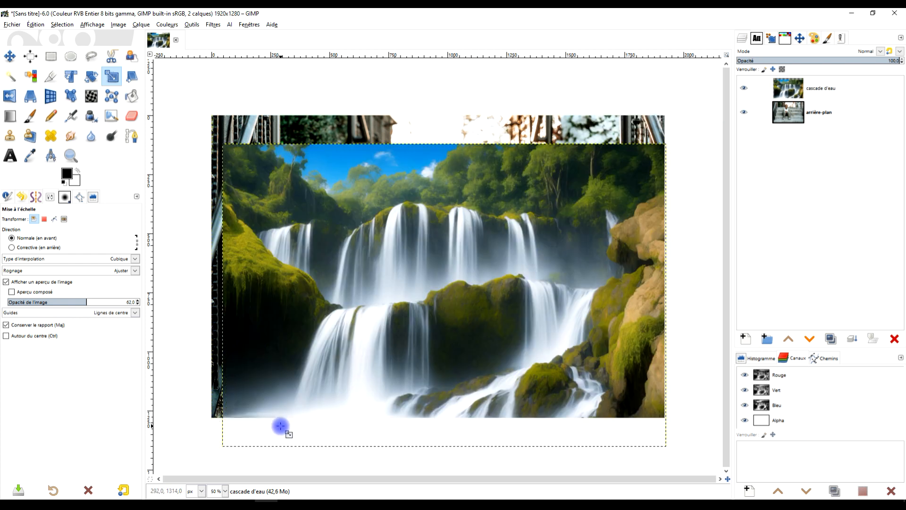
Lower the waterfall layer's opacity to about 57% so the stairs photo shows through.
scroll(543, 225, "down", 1)
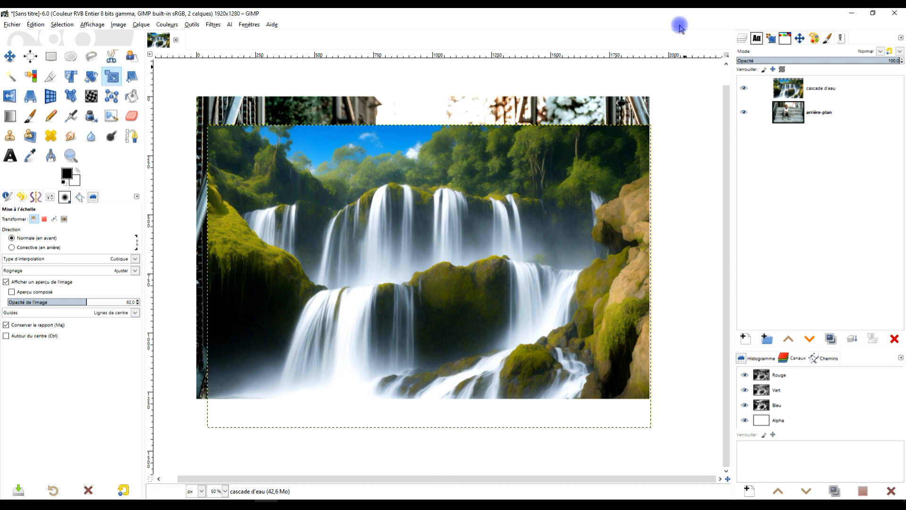
left_click(829, 61)
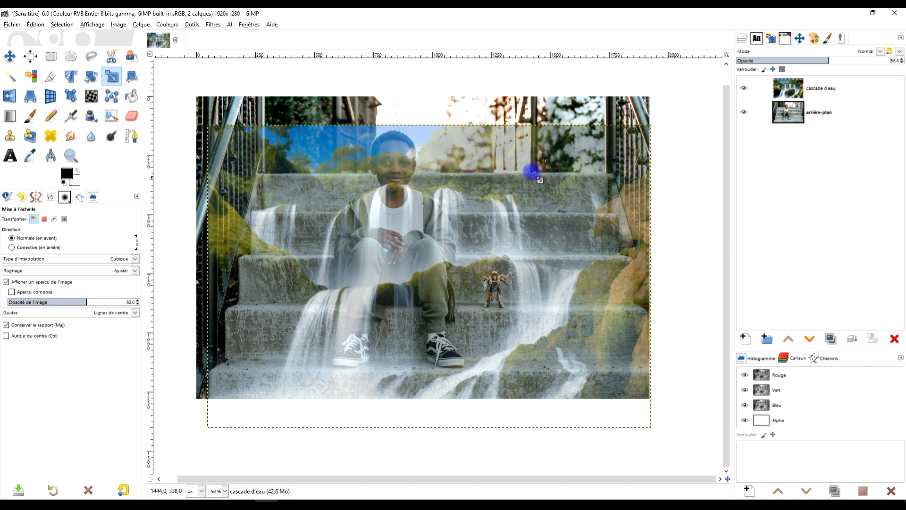
Make the "cascade d'eau" layer active and draw a rectangular selection about 2308 × 380 px across the image's top, down to the uppermost stair edge.
left_click(56, 57)
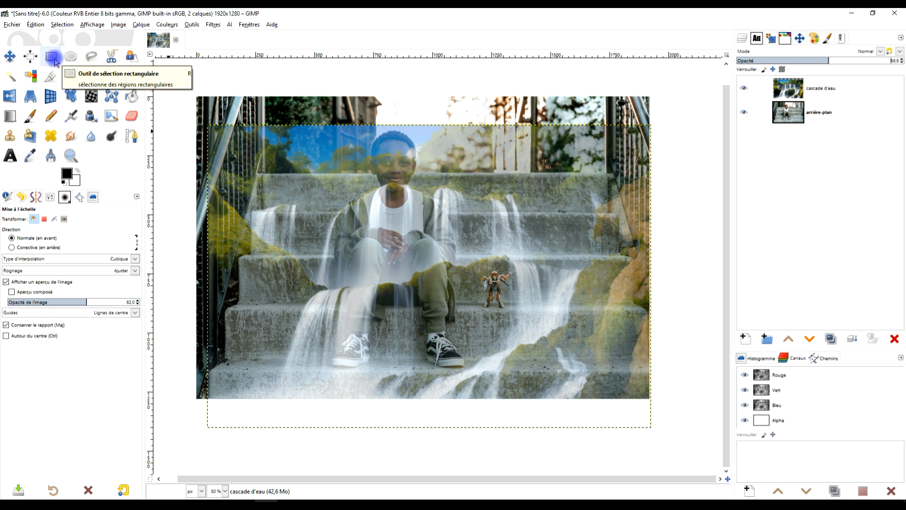
left_click(55, 58)
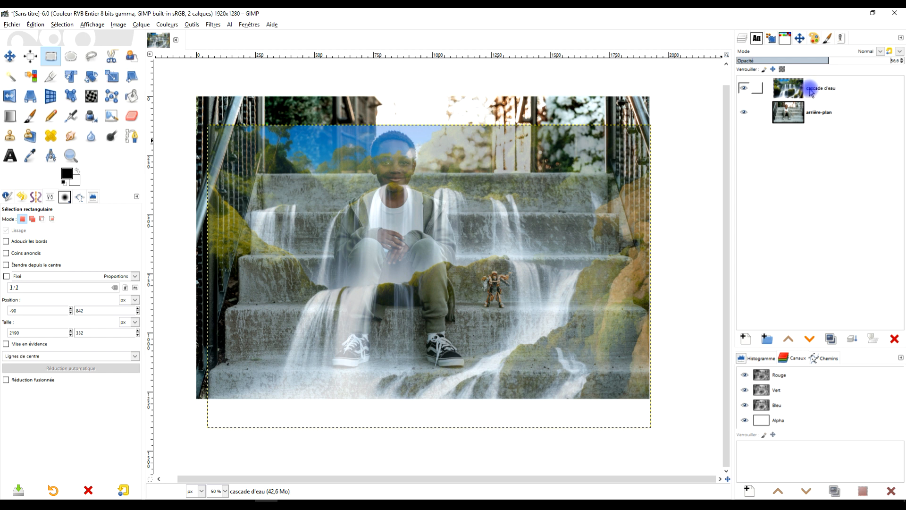
right_click(779, 93)
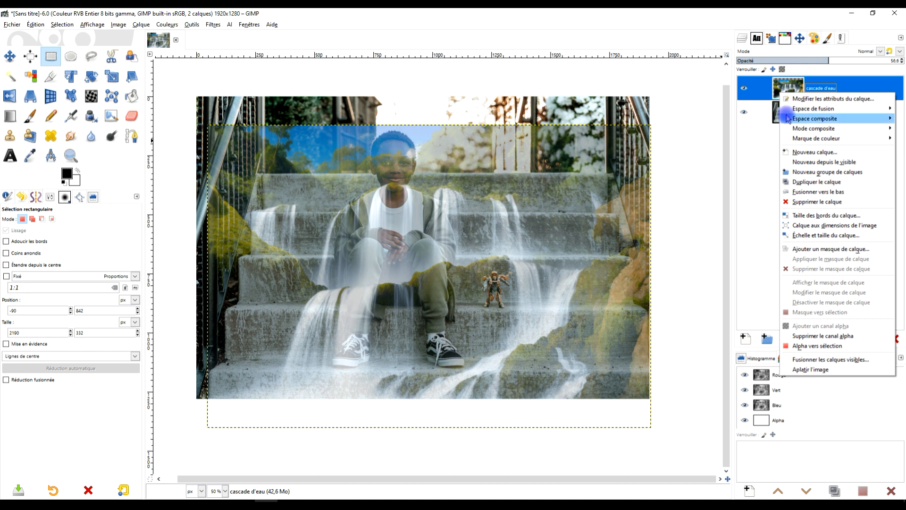
left_click(778, 85)
right_click(781, 89)
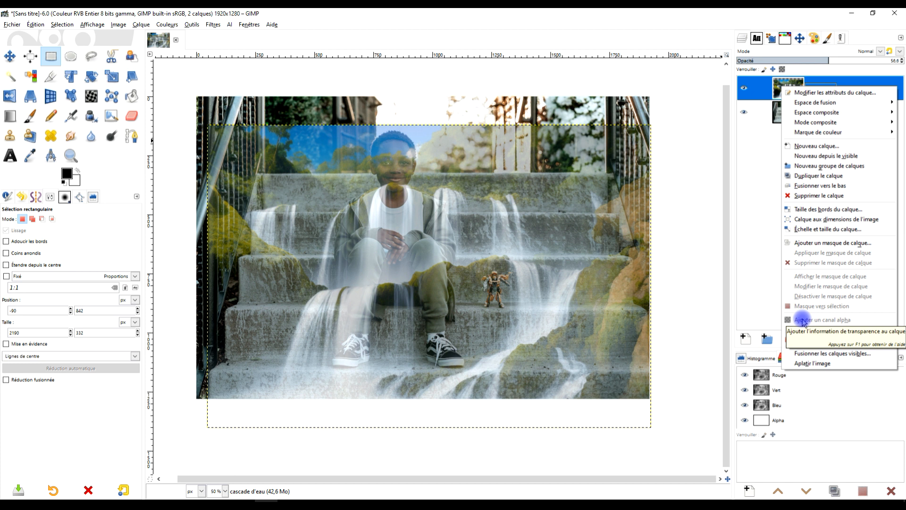
left_click(751, 129)
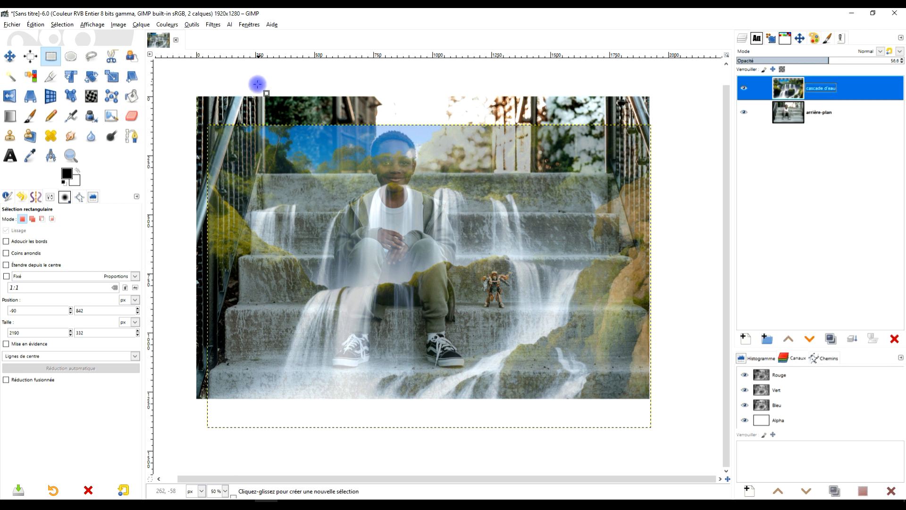
left_click_drag(188, 83, 730, 172)
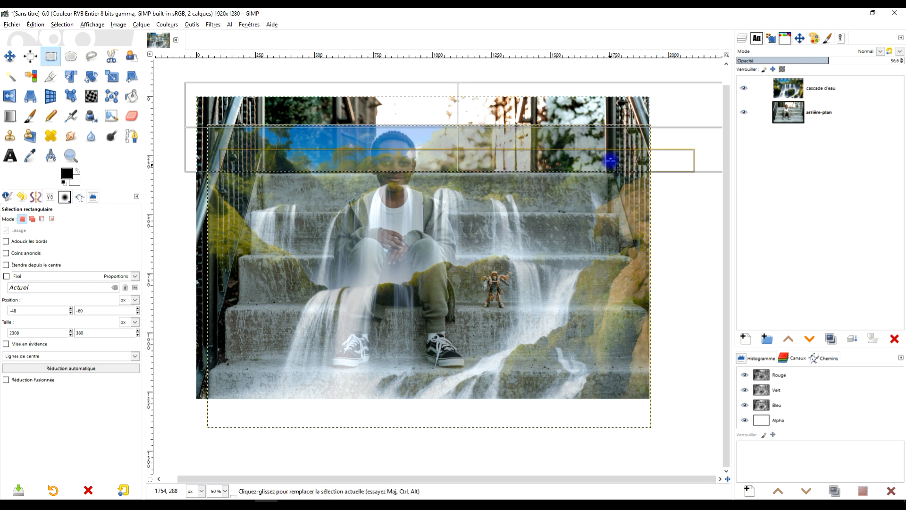
Extend the rectangular selection to 386 px high, erase the waterfall inside it, and deselect.
left_click(304, 176)
left_click_drag(304, 176, 295, 178)
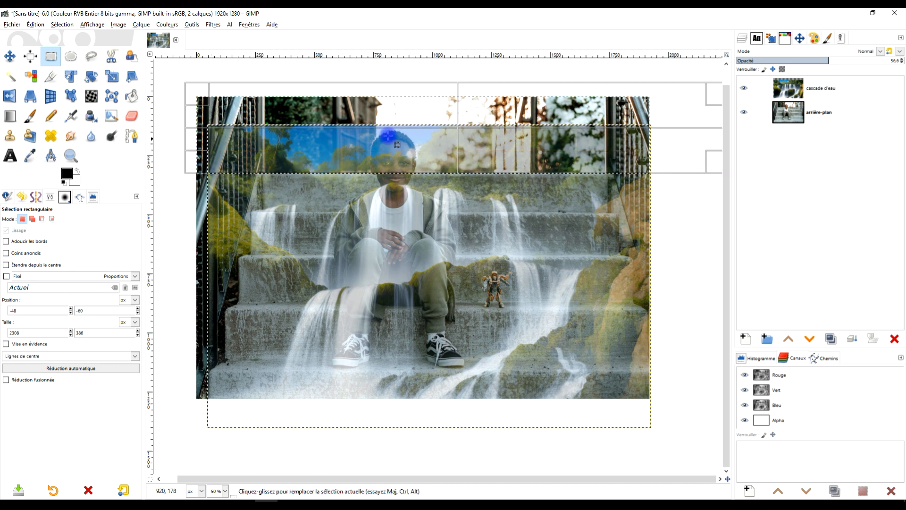
left_click(35, 24)
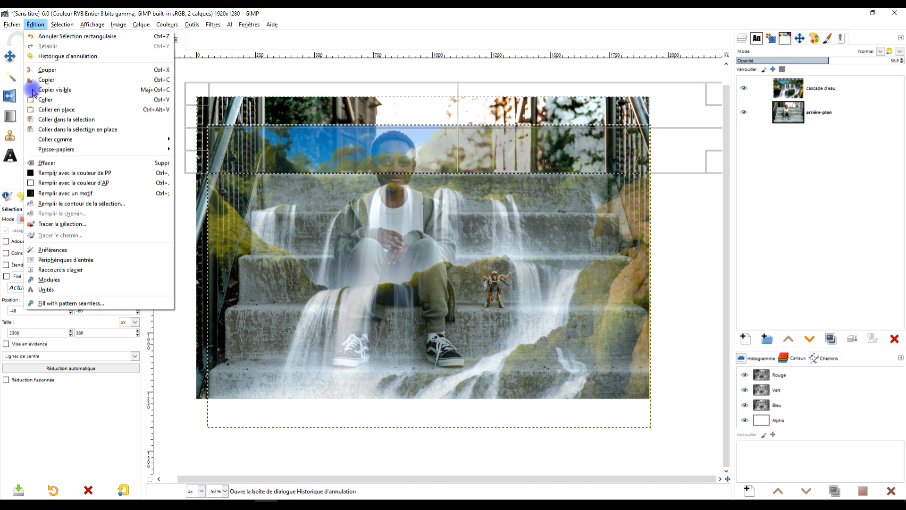
left_click(47, 162)
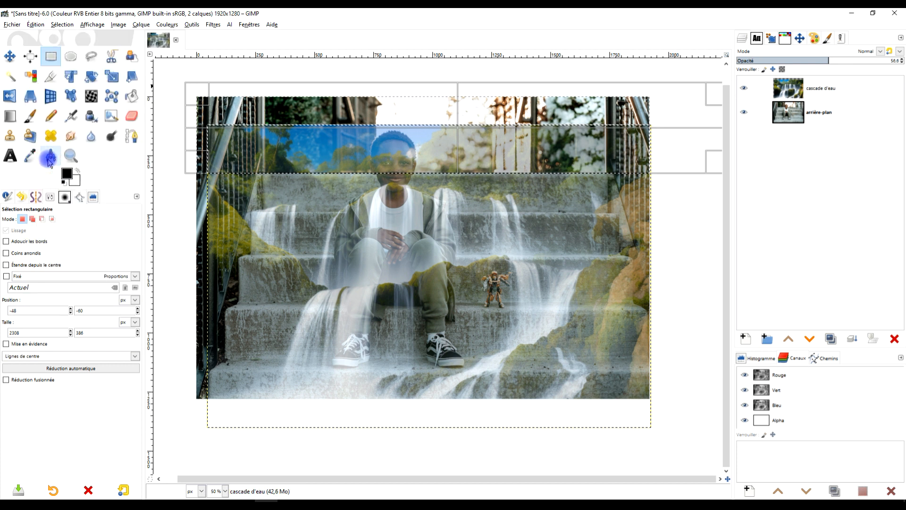
left_click(251, 74)
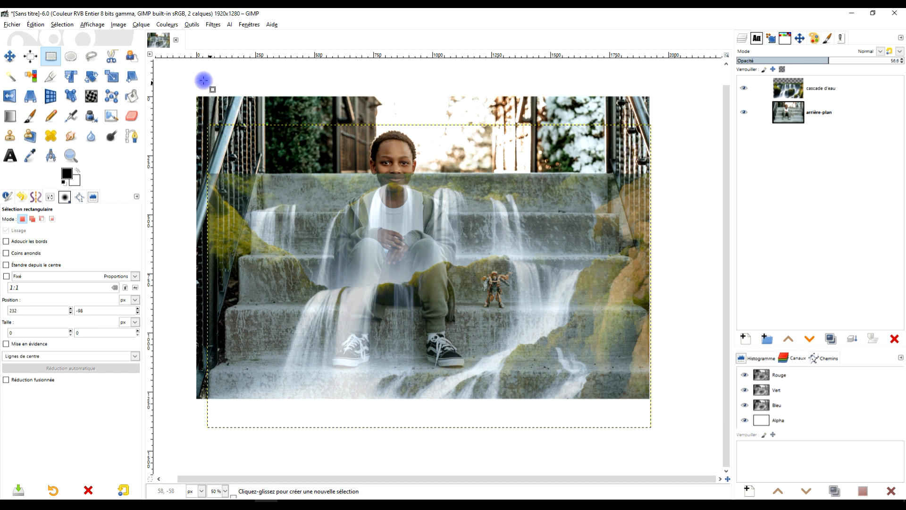
Select a rectangle about 2156 × 576 px down to the second stair edge and cut the waterfall strip inside it.
left_click_drag(187, 81, 696, 216)
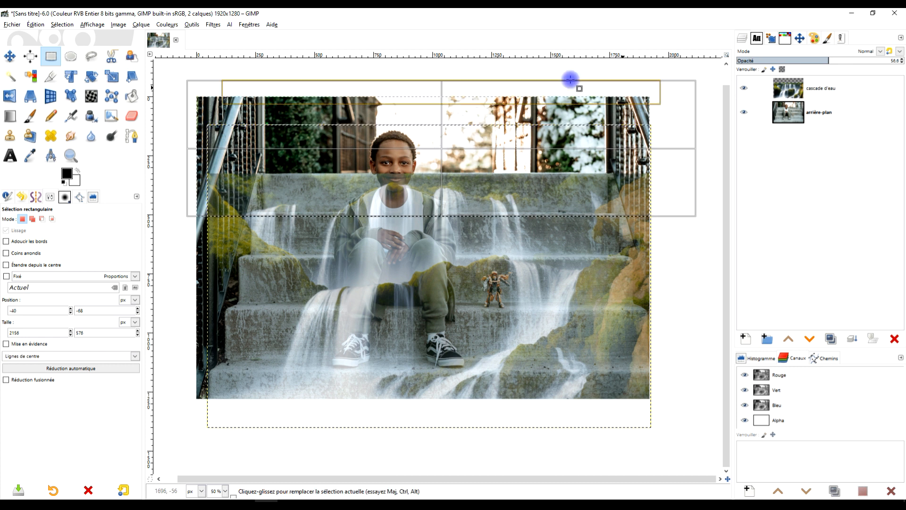
left_click(35, 24)
left_click(46, 70)
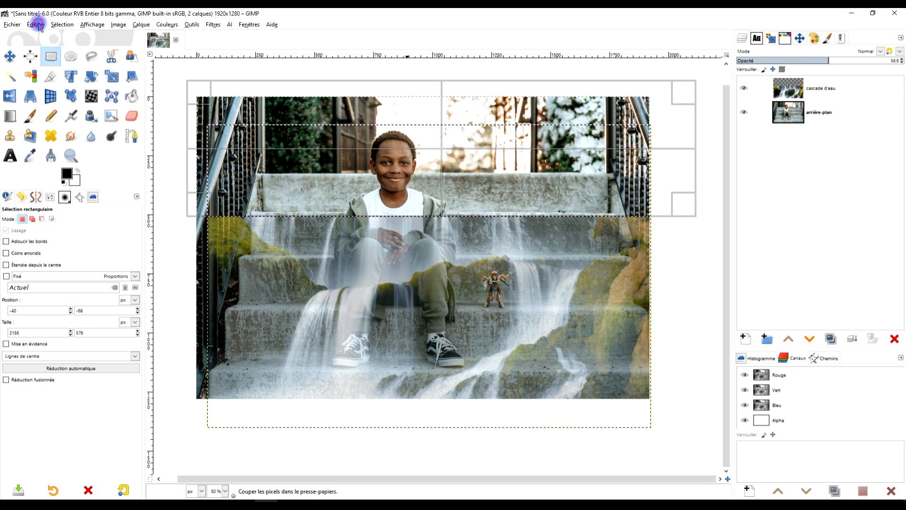
Paste the uppermost waterfall strip in place, convert the floating selection to a new layer, and hide it.
left_click(35, 24)
left_click(46, 89)
key("ctrl+v")
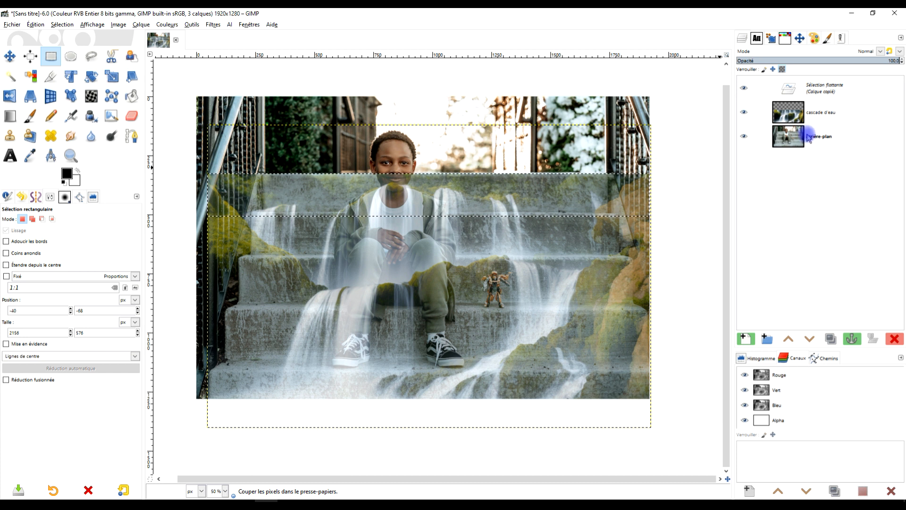
left_click(745, 339)
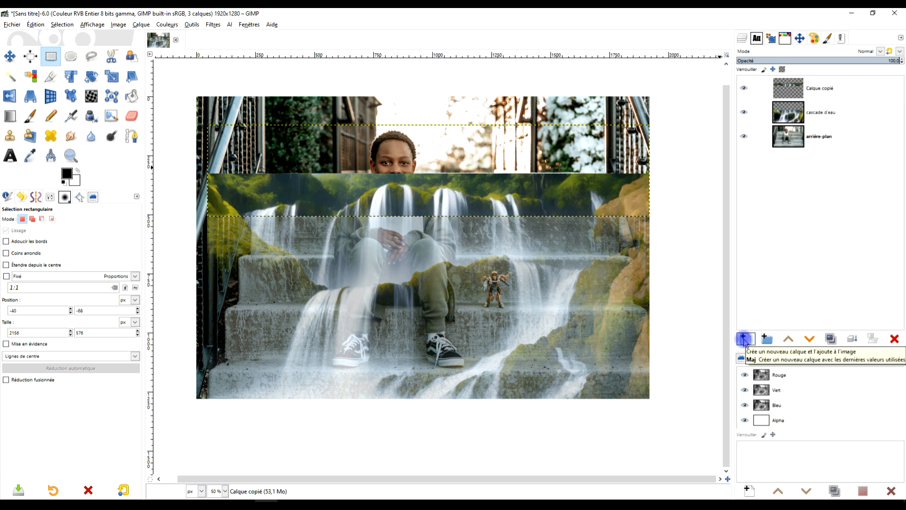
left_click(743, 89)
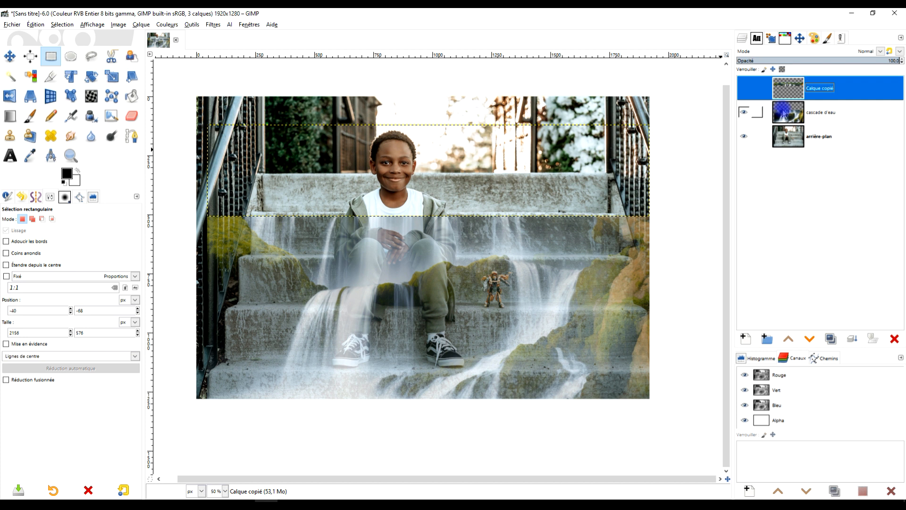
On the "cascade d'eau" layer, select a rectangle about 2110 × 268 px down to the third stair edge and cut its contents.
left_click(783, 112)
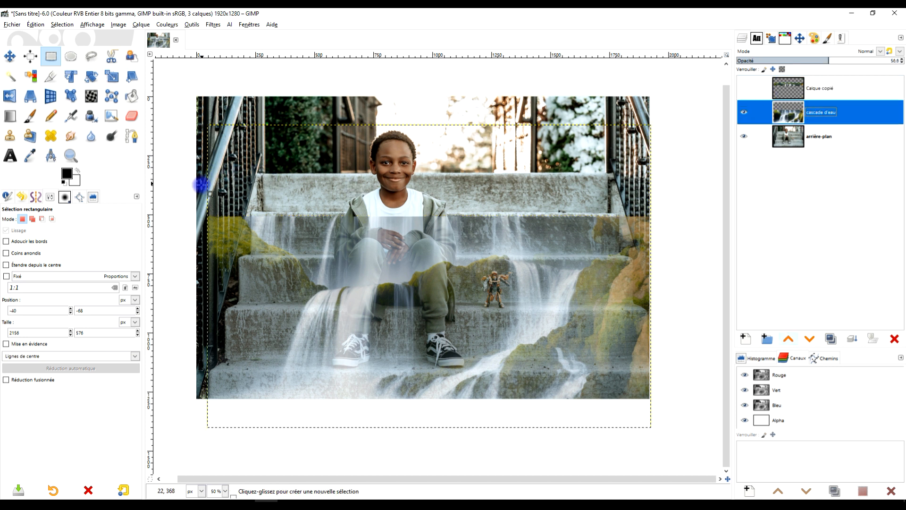
left_click_drag(195, 196, 692, 260)
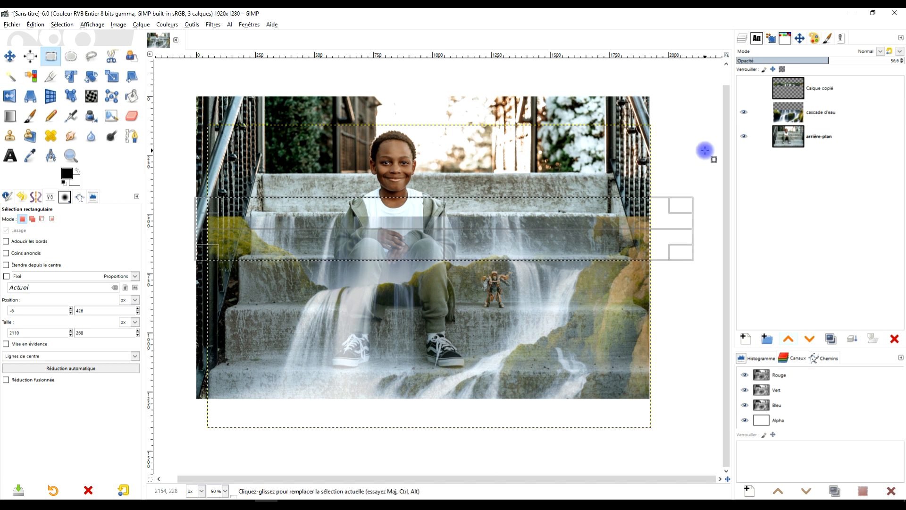
left_click(36, 25)
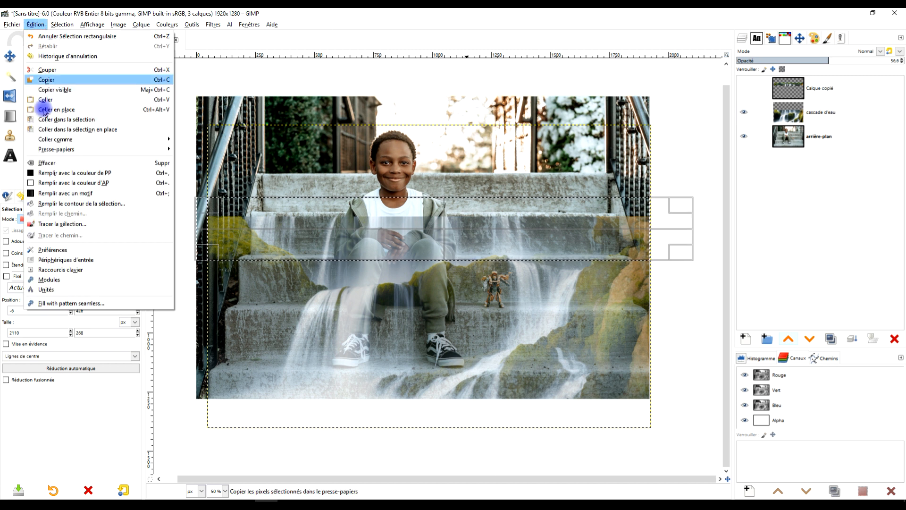
left_click(58, 71)
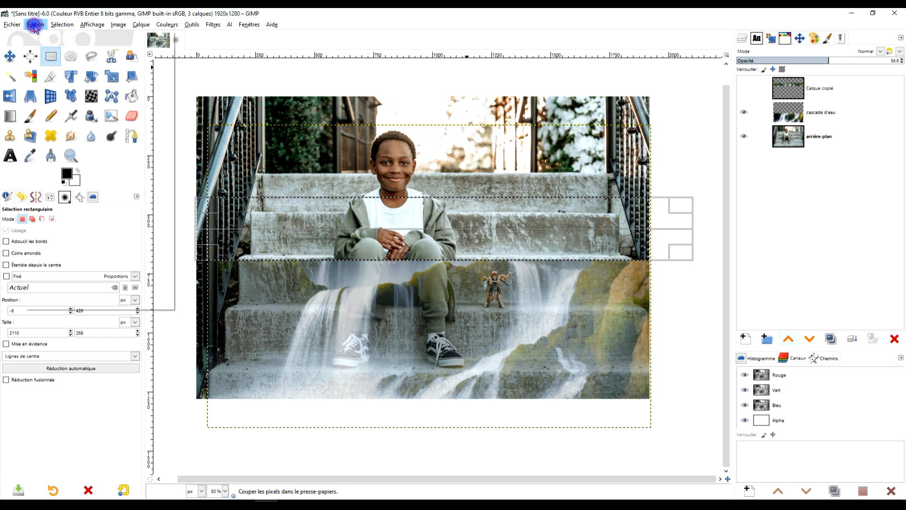
Paste the second waterfall strip in place as a new layer and hide that layer.
left_click(38, 24)
left_click(56, 110)
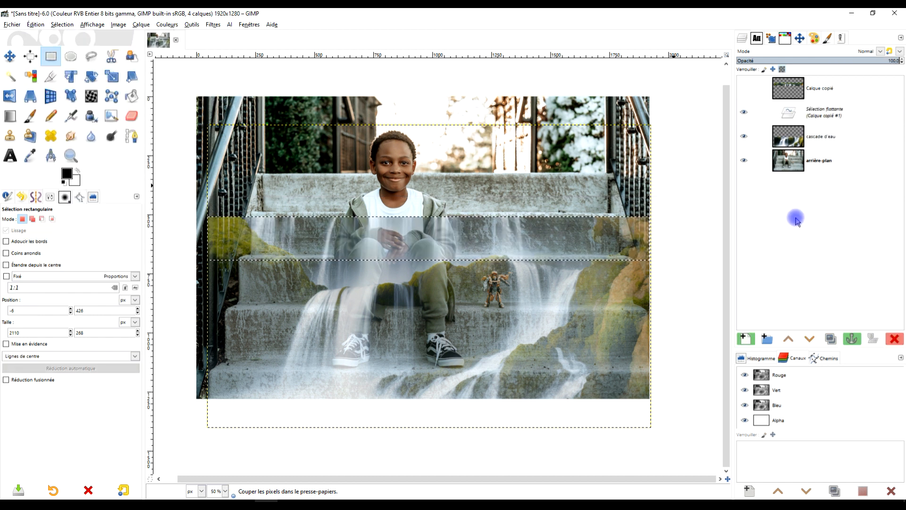
left_click(743, 339)
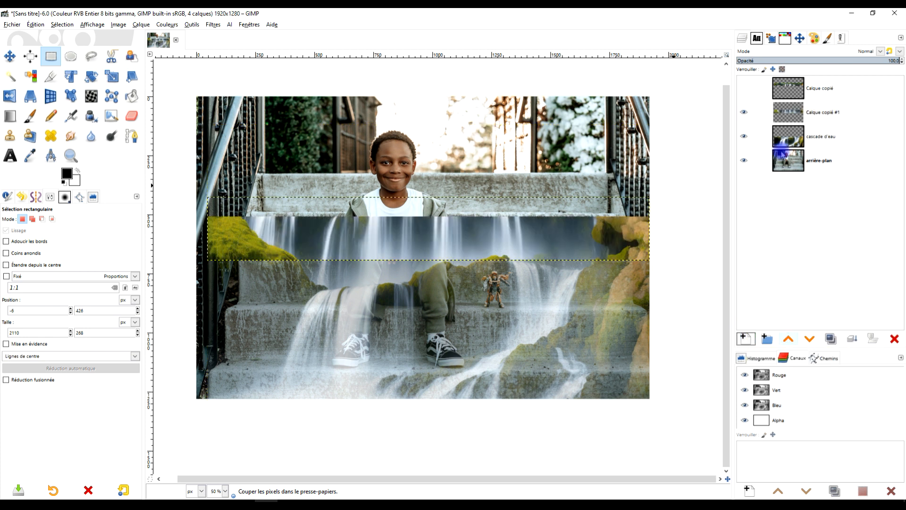
left_click(743, 112)
On the "cascade d'eau" layer, select a rectangle about 2314 × 366 px down to the fourth stair edge and cut its contents.
left_click(820, 136)
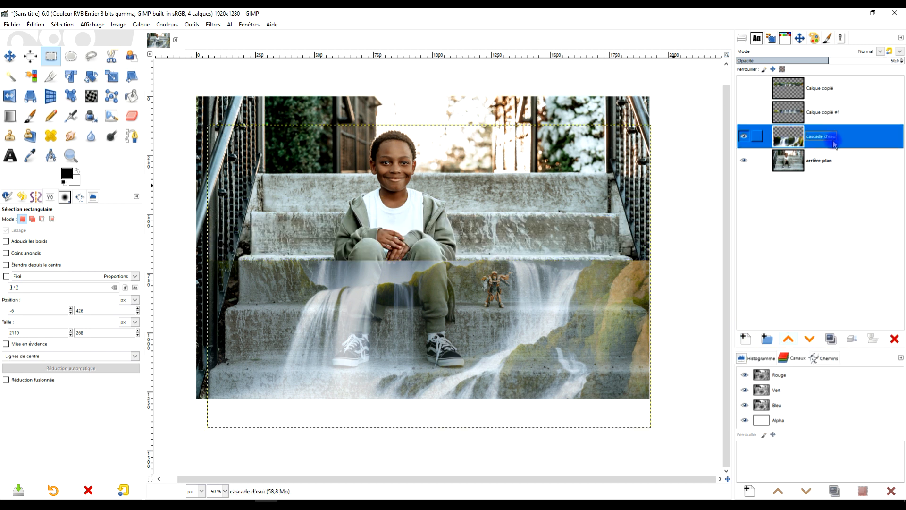
left_click_drag(176, 225, 721, 312)
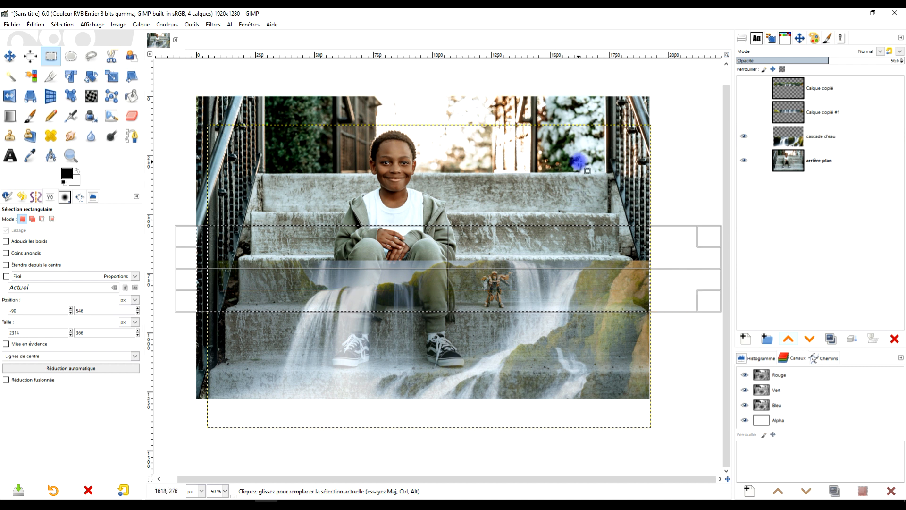
left_click(35, 24)
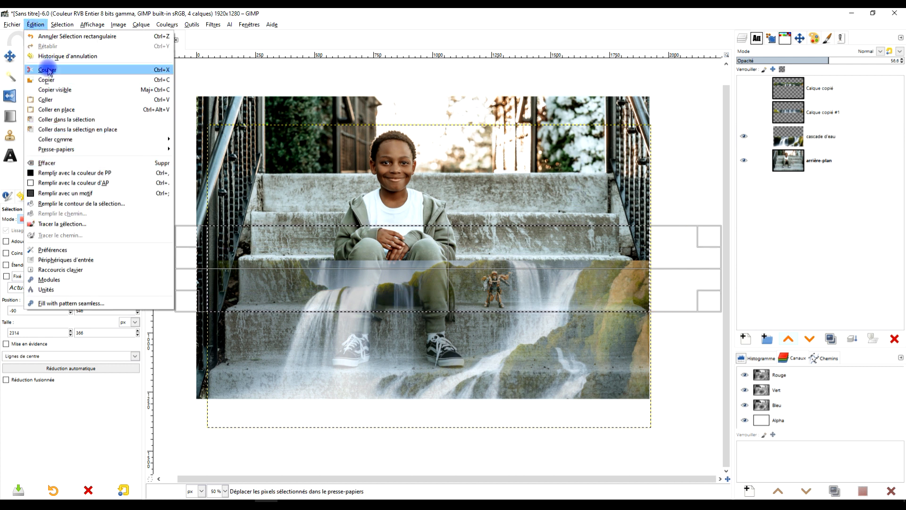
left_click(54, 70)
Paste the third waterfall strip in place as a new layer and hide that layer.
left_click(36, 24)
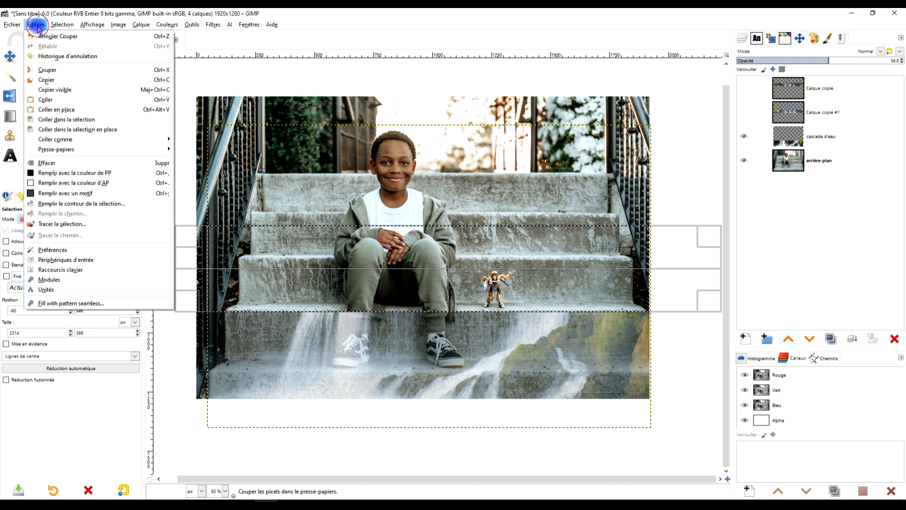
left_click(56, 109)
left_click(764, 338)
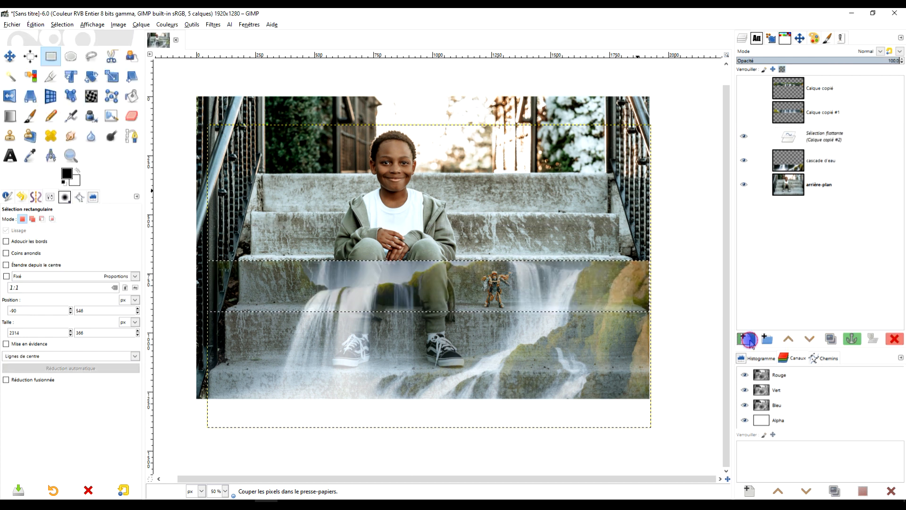
left_click(763, 160)
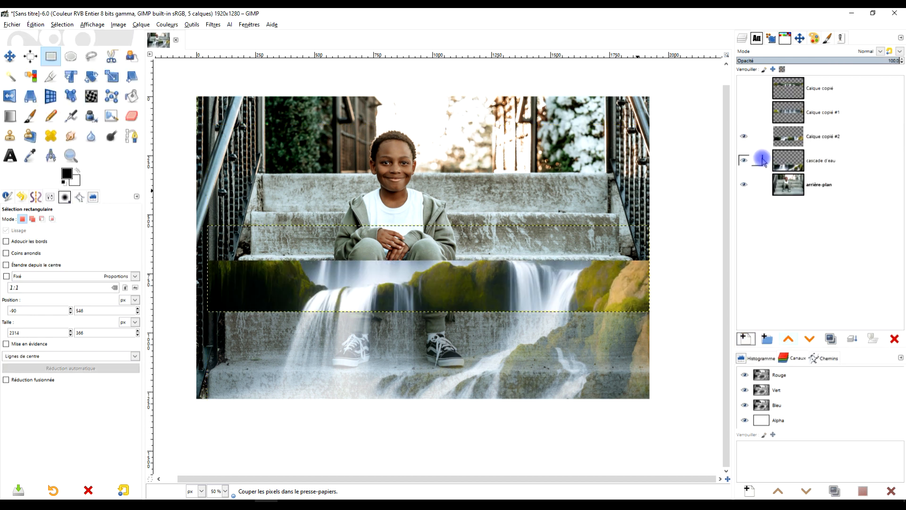
left_click(744, 136)
On the "cascade d'eau" layer, select a rectangle about 2260 × 596 px down to the stair edge below the boy's shoes and cut its contents.
left_click(803, 163)
scroll(554, 251, "down", 2)
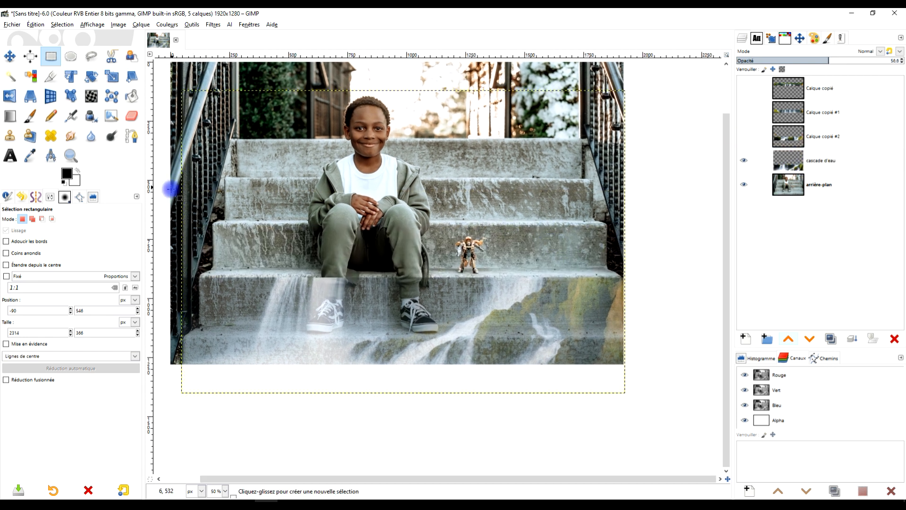
left_click_drag(171, 199, 704, 339)
left_click(294, 335)
left_click_drag(294, 335, 295, 333)
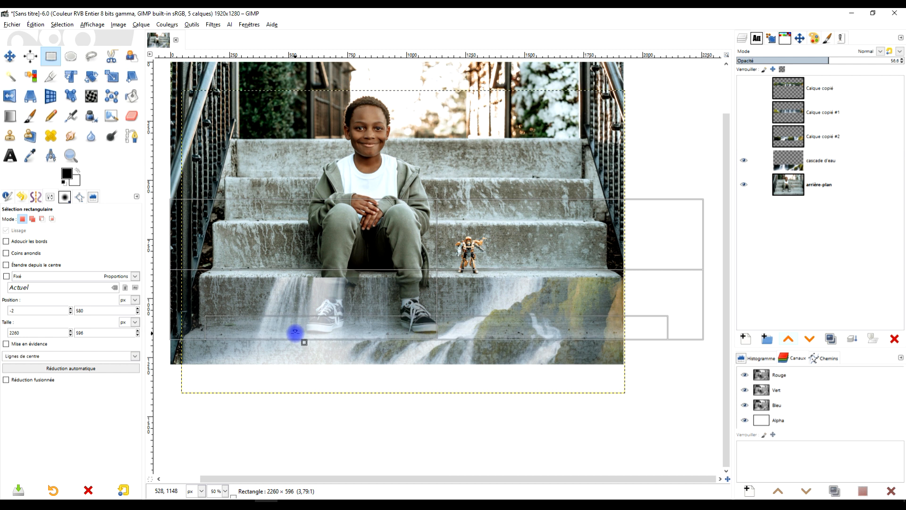
left_click_drag(295, 333, 295, 333)
left_click(36, 24)
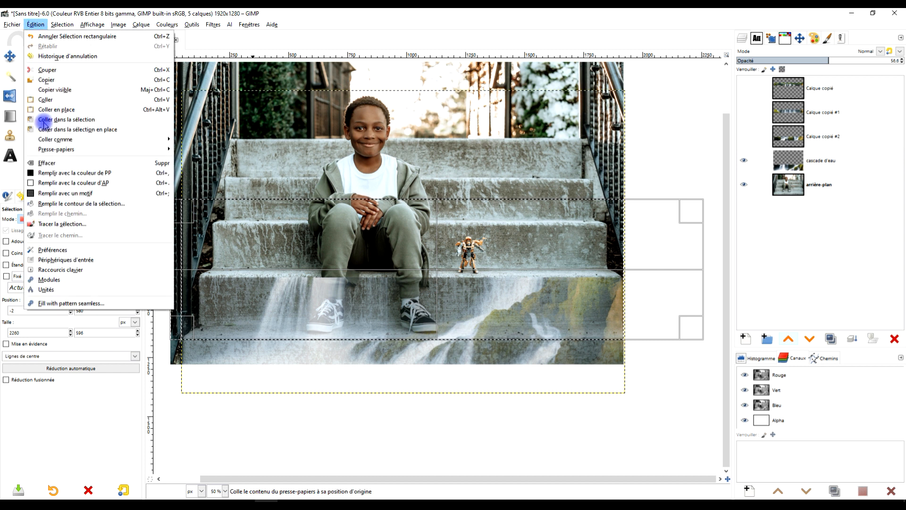
left_click(47, 70)
Paste the fourth waterfall strip in place as a new layer and hide that layer.
left_click(36, 24)
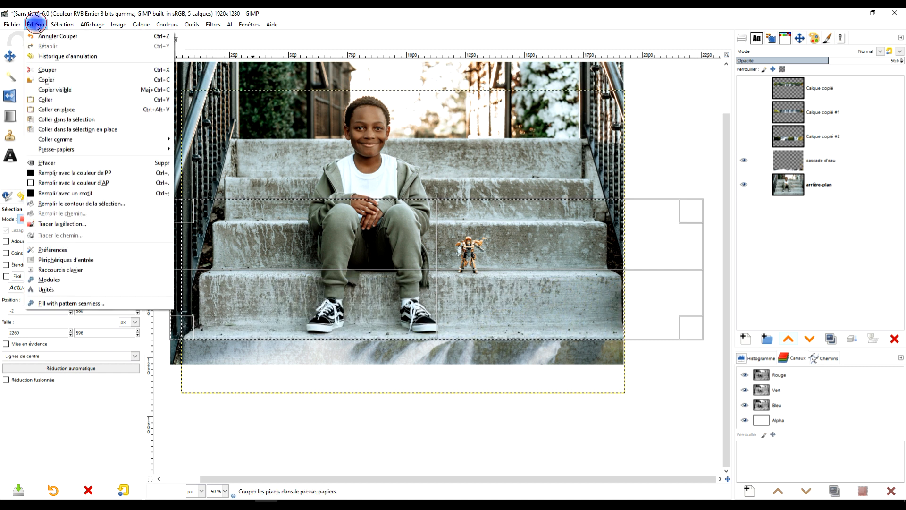
left_click(47, 91)
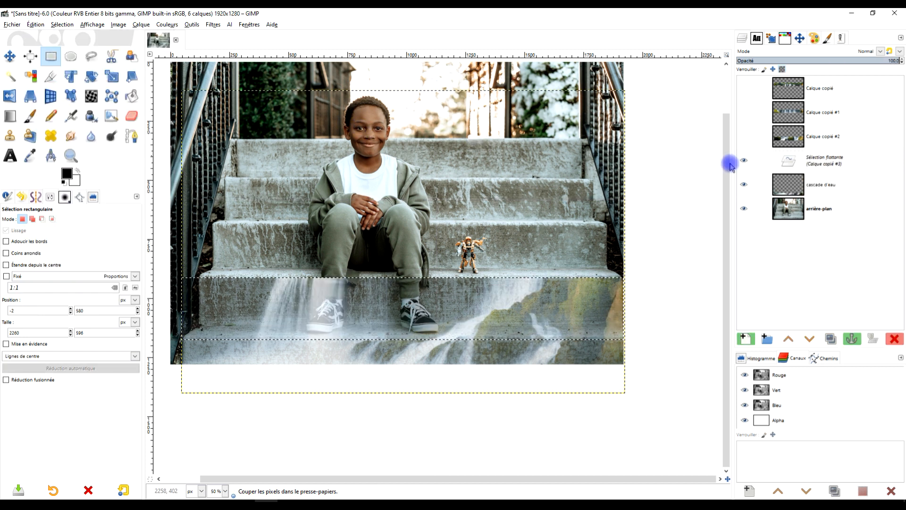
left_click(749, 339)
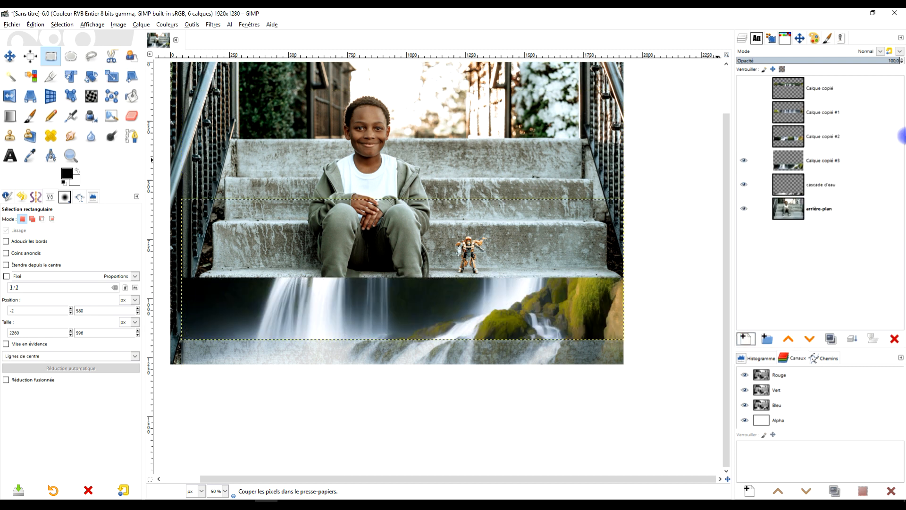
left_click(744, 160)
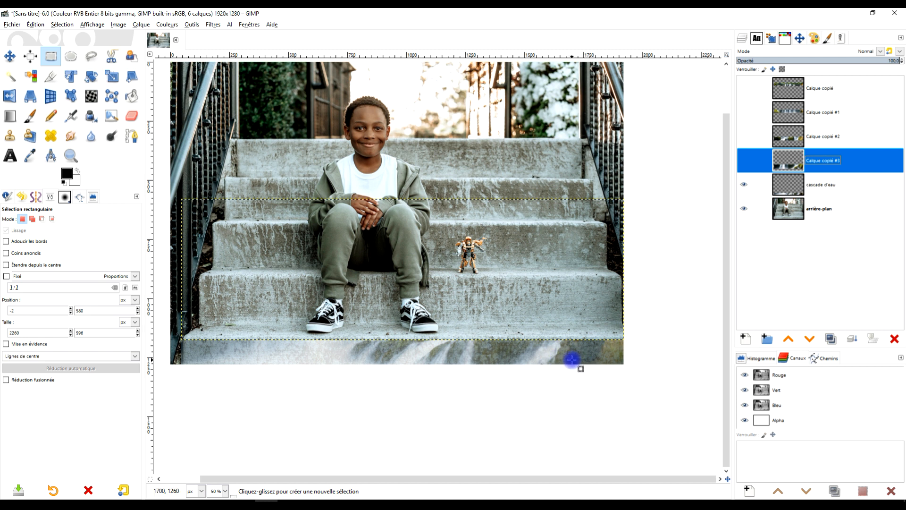
Set the opacity of the remaining "cascade d'eau" layer to 100.
left_click(796, 185)
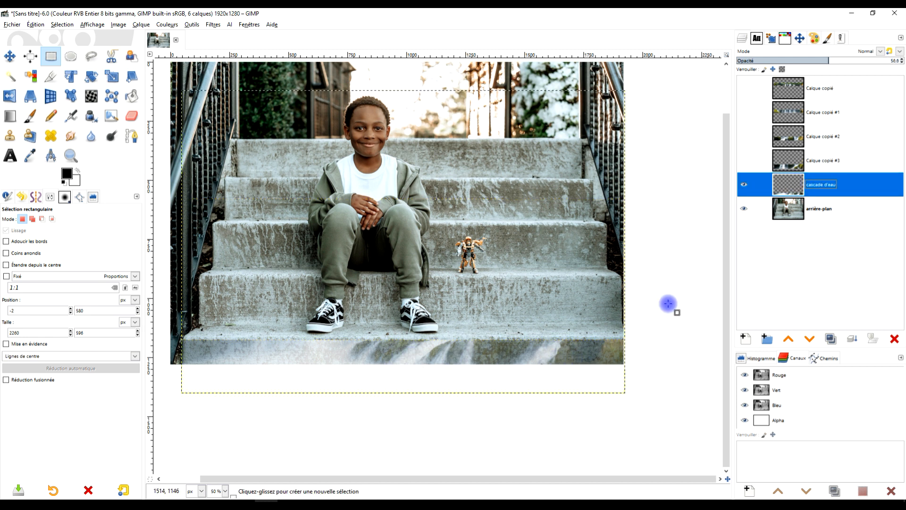
left_click_drag(834, 60, 902, 67)
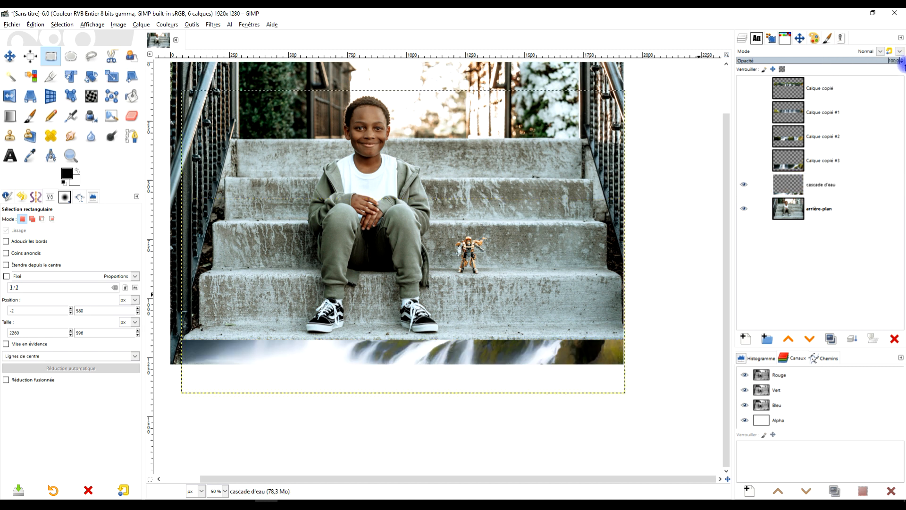
left_click(799, 185)
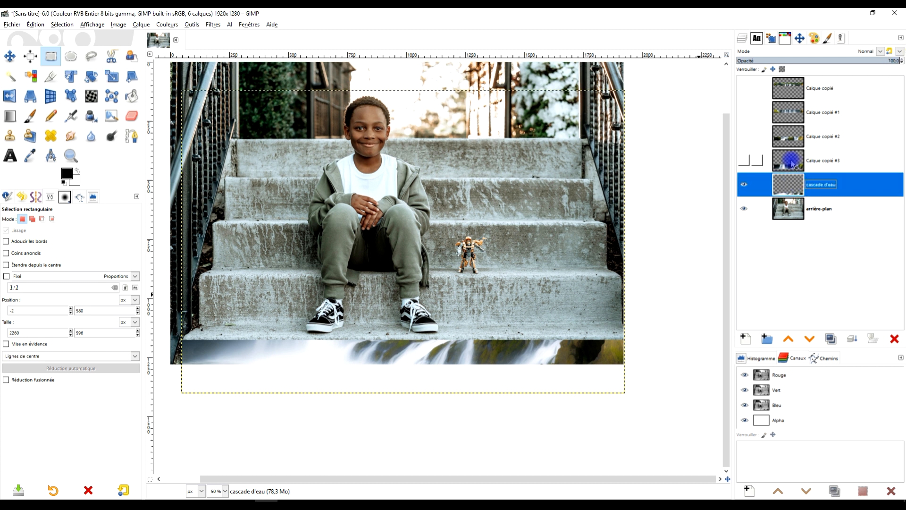
Show the "Calque copié #3" layer and crop it to its content.
left_click(794, 163)
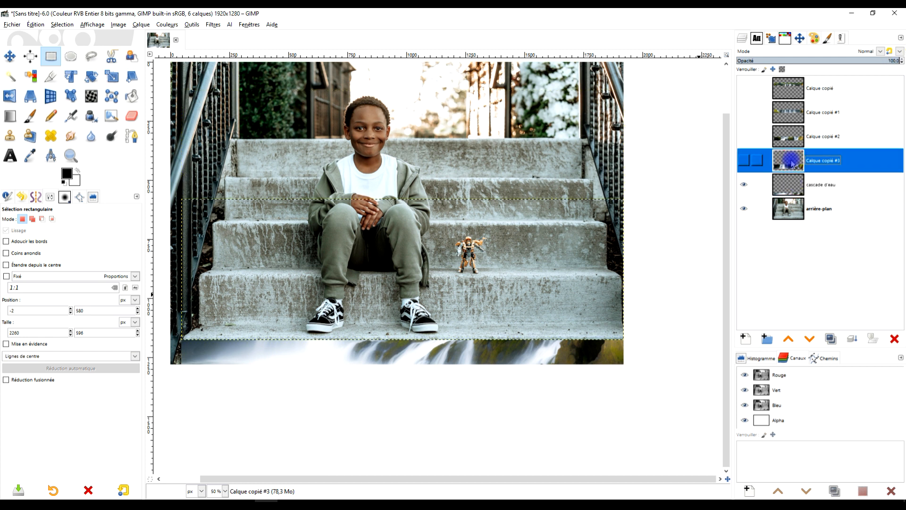
left_click(745, 162)
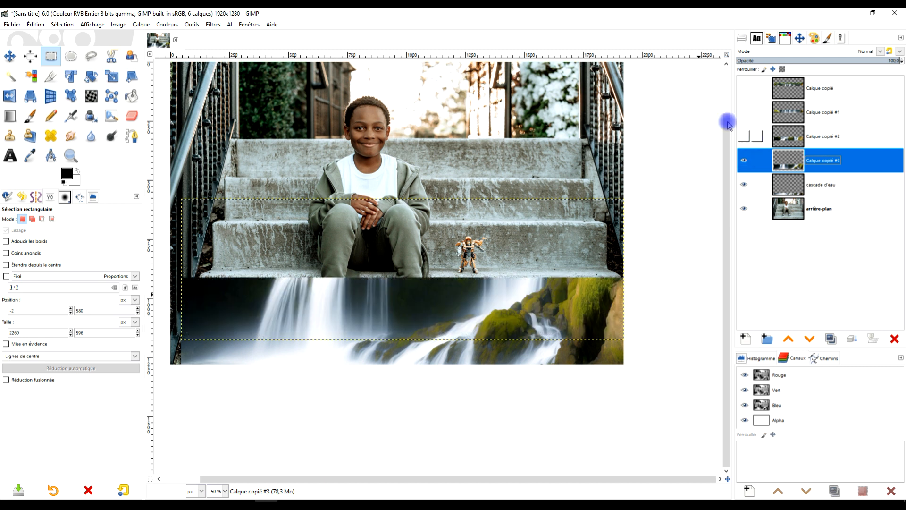
left_click(140, 25)
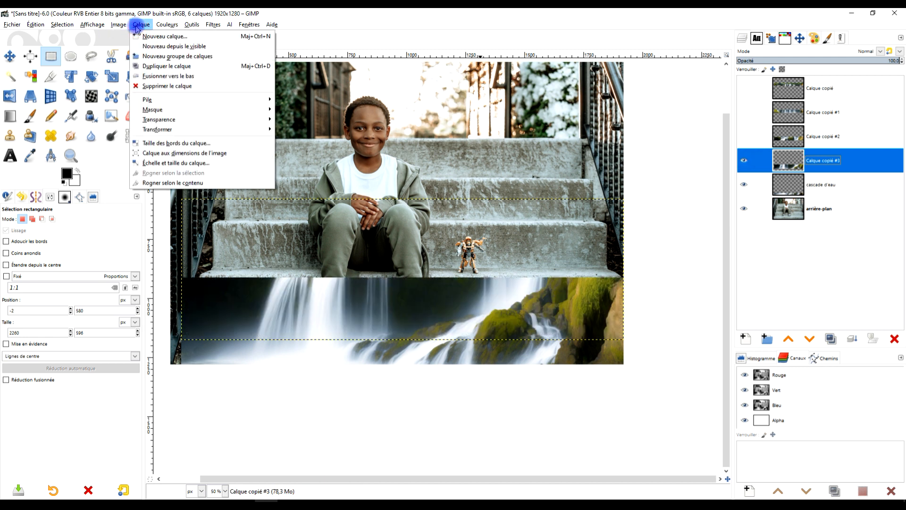
left_click(182, 184)
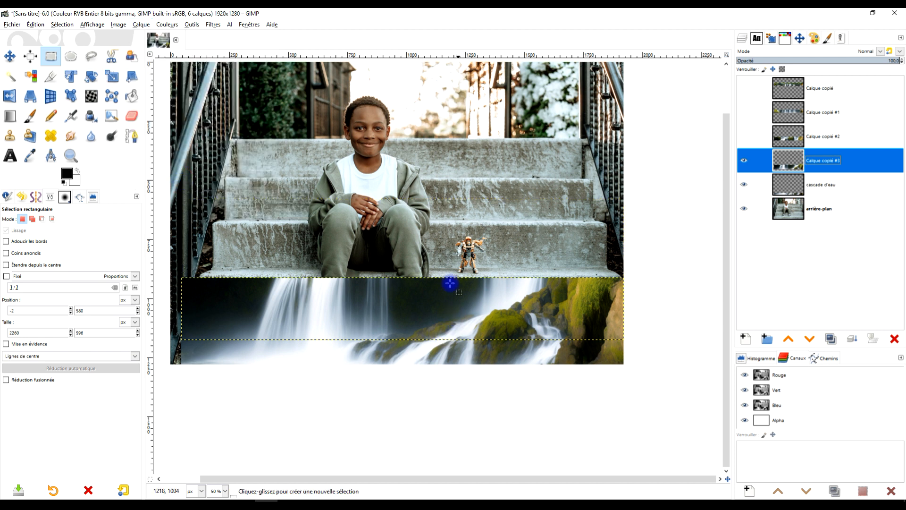
Activate the Perspective tool and set its preview image opacity to 55.4.
left_click(31, 100)
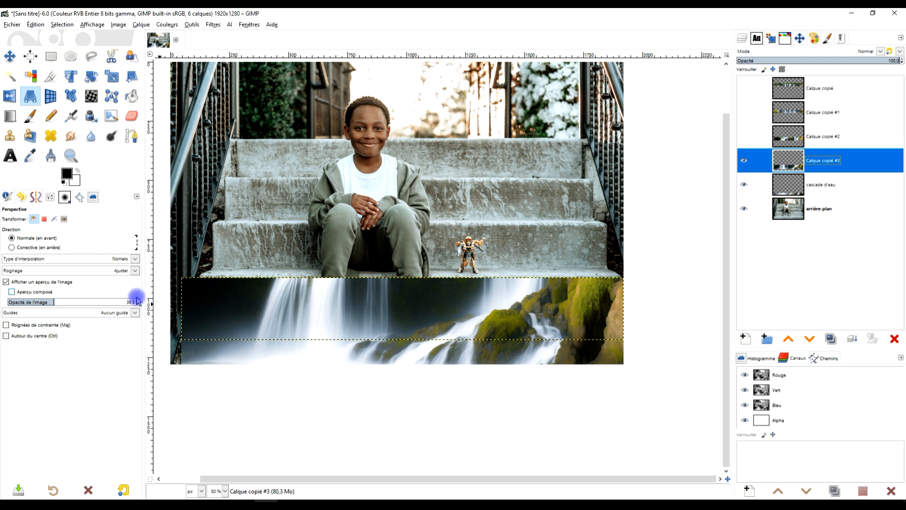
scroll(269, 319, "up", 1)
scroll(370, 298, "down", 2)
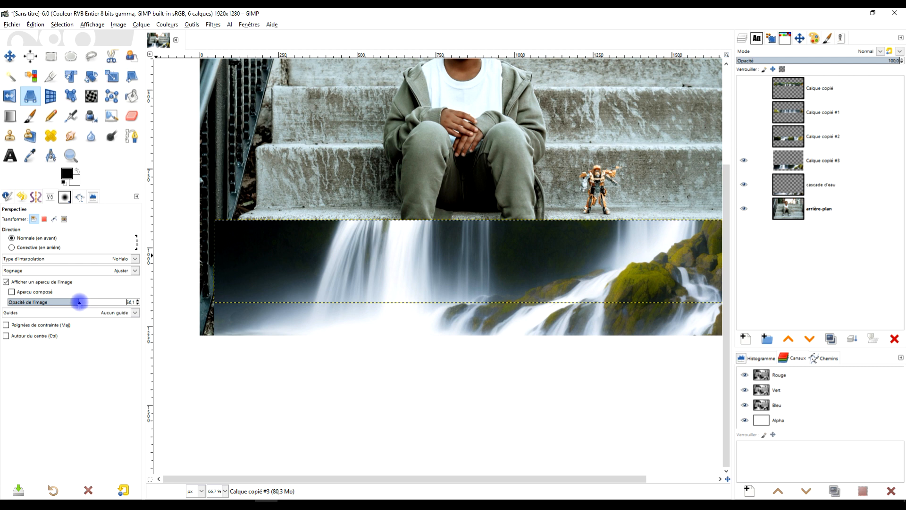
left_click_drag(79, 302, 69, 303)
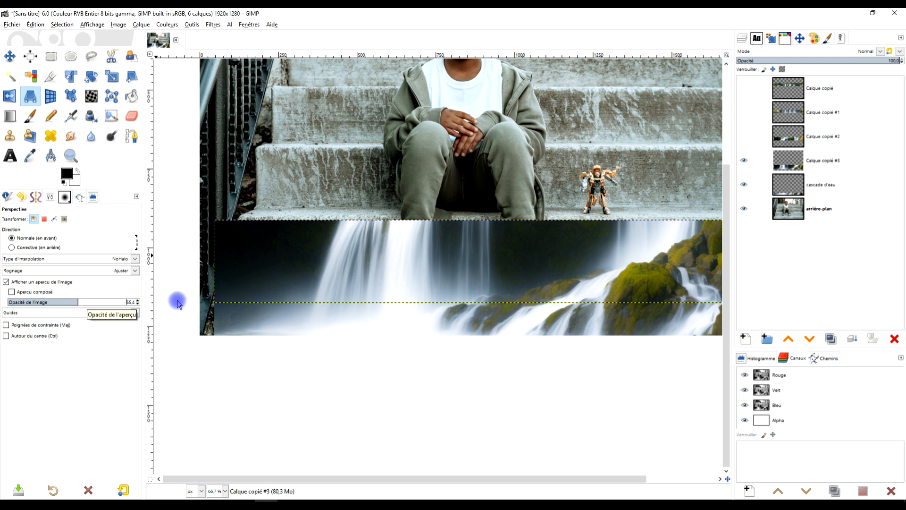
Perspective-transform the "Calque copié #3" strip so its four corners match the stair riser behind the boy's shoes, and apply it.
left_click(305, 269)
left_click_drag(216, 302, 240, 283)
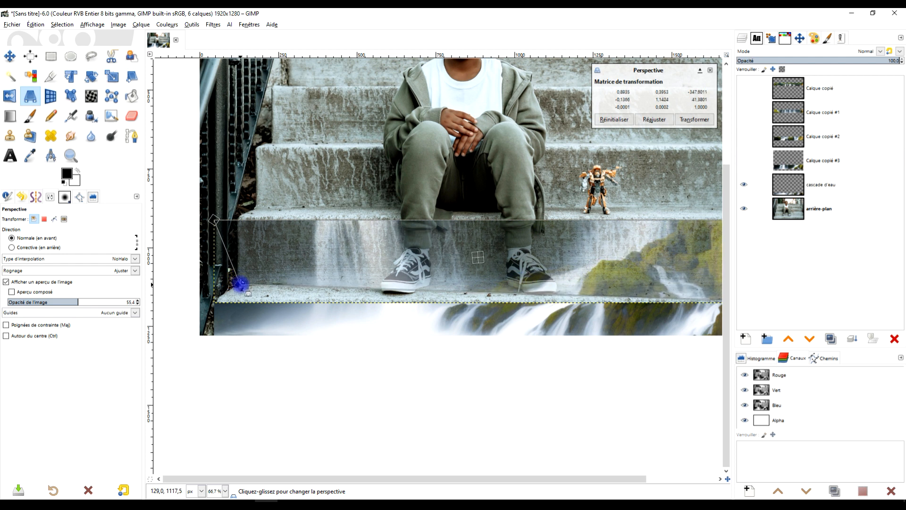
left_click_drag(214, 216, 235, 215)
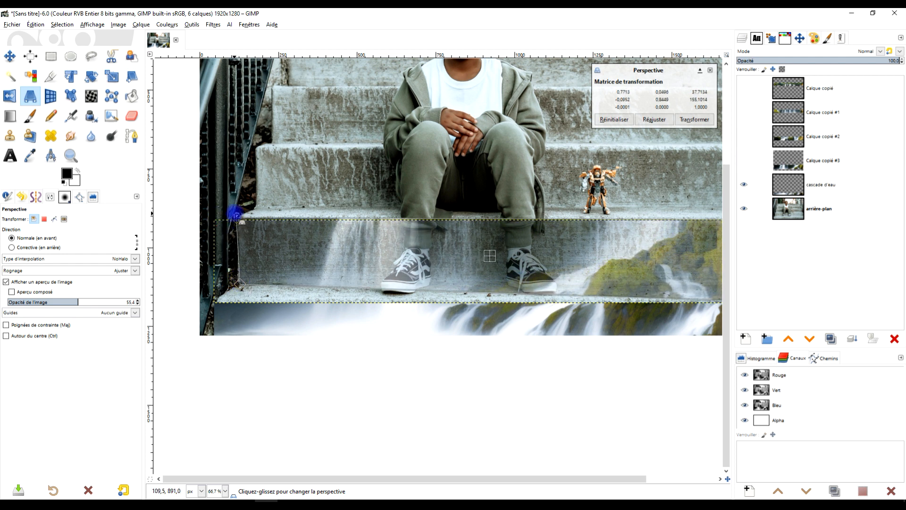
left_click_drag(239, 285, 233, 283)
scroll(607, 366, "right", 10)
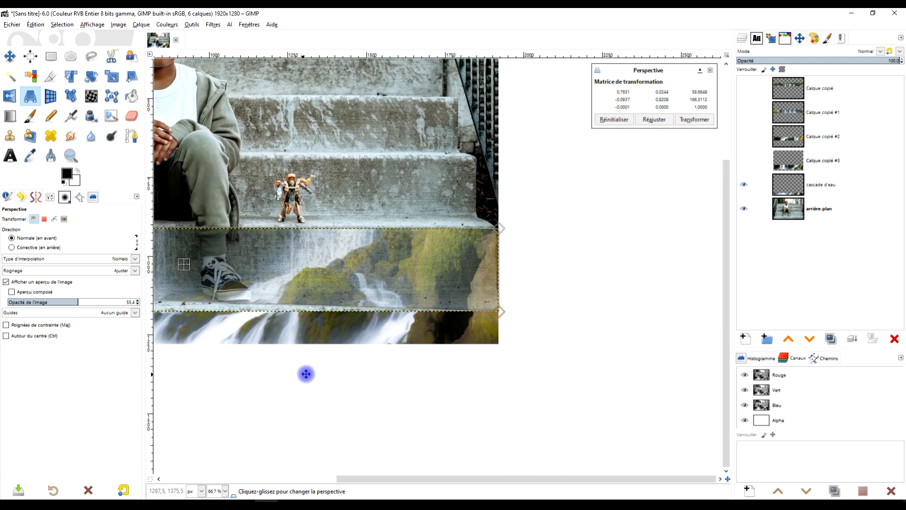
left_click_drag(504, 312, 501, 289)
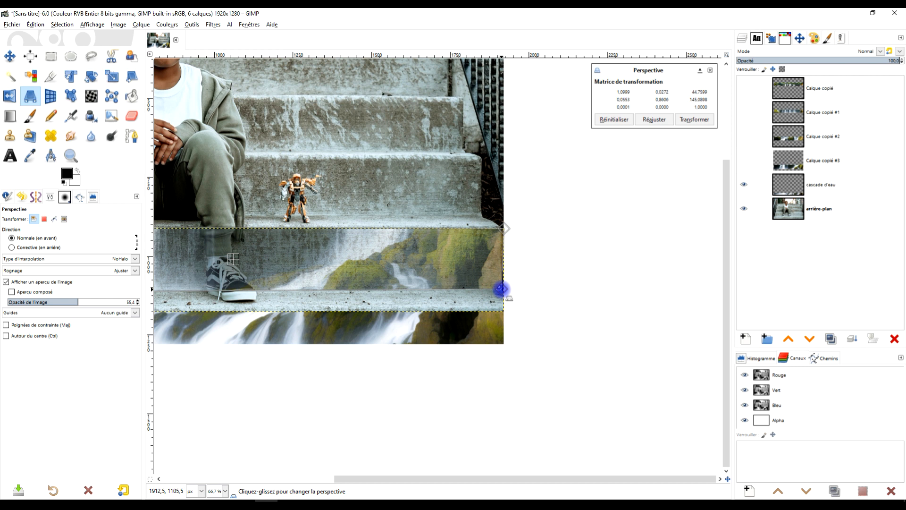
mouse_move(504, 230)
left_mouse_down()
mouse_move(494, 232)
mouse_move(502, 221)
left_mouse_up()
scroll(540, 293, "left", 10)
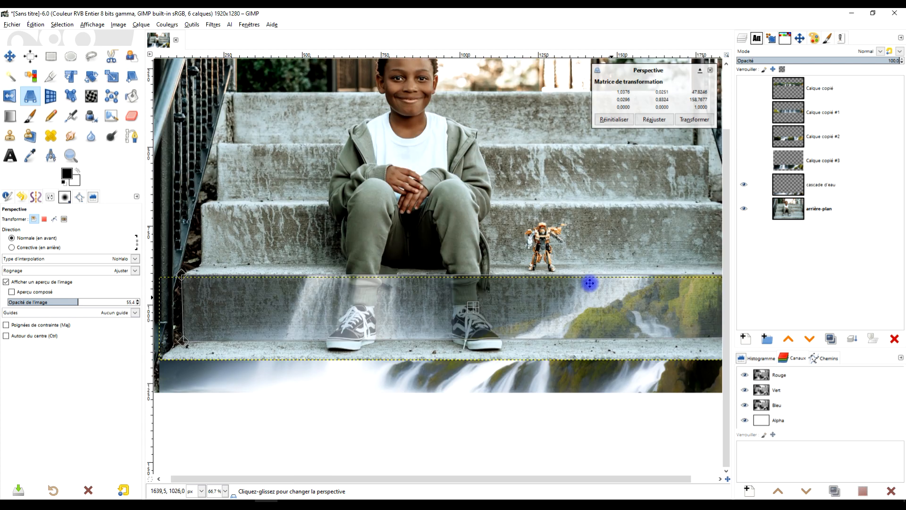
left_click(694, 120)
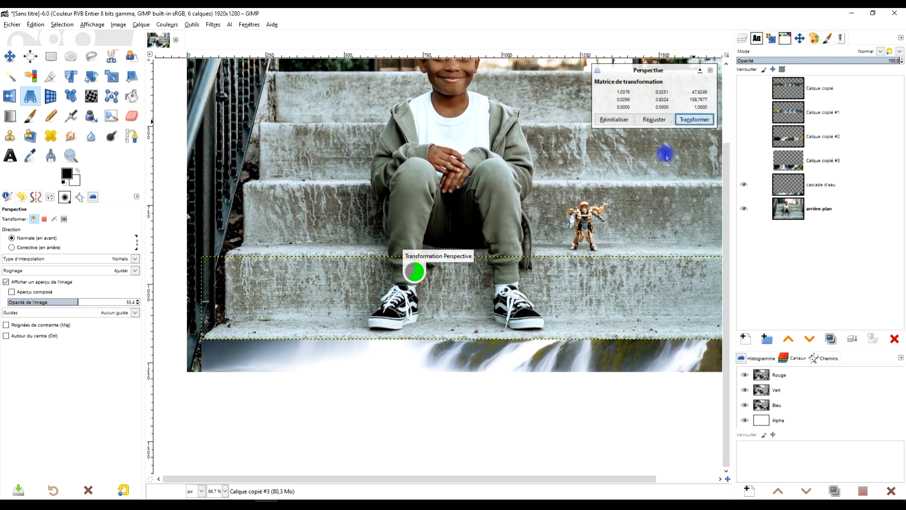
Show the "Calque copié #2" layer and crop it to its content.
scroll(505, 234, "right", 5)
scroll(670, 224, "up", 3)
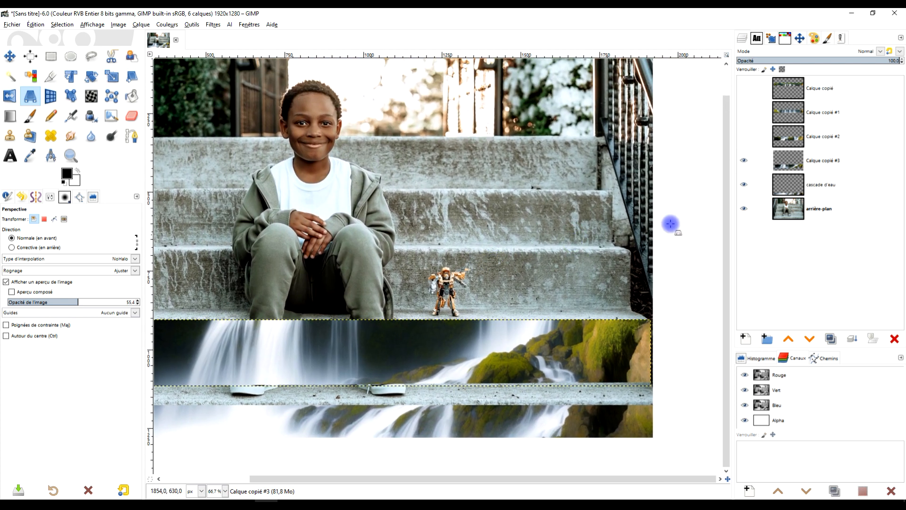
left_click(745, 137)
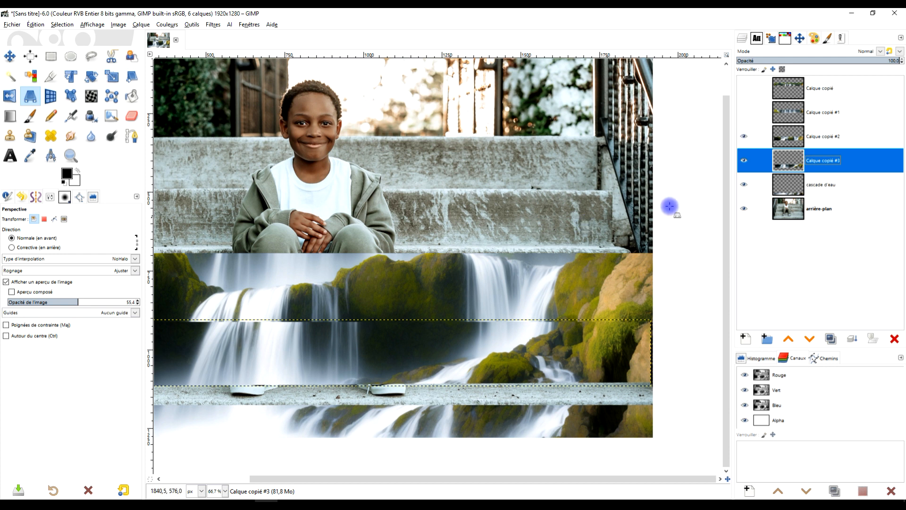
left_click(137, 29)
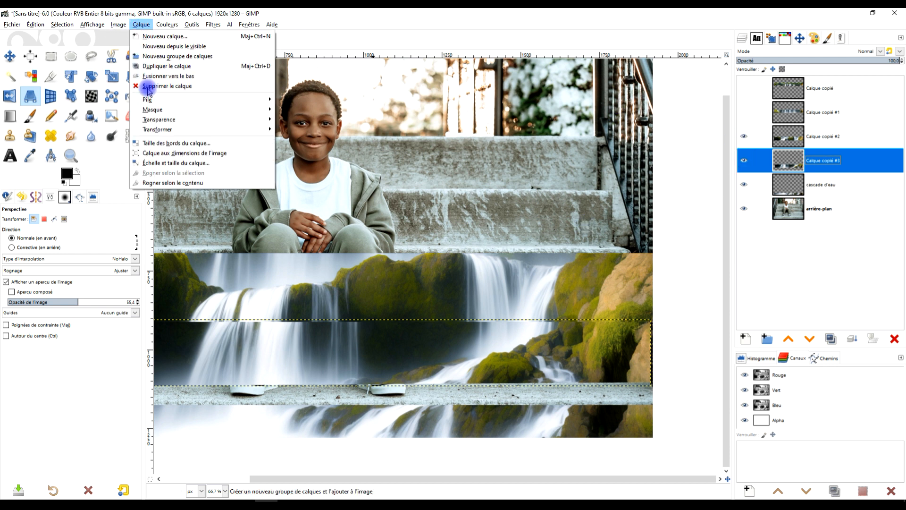
left_click(168, 184)
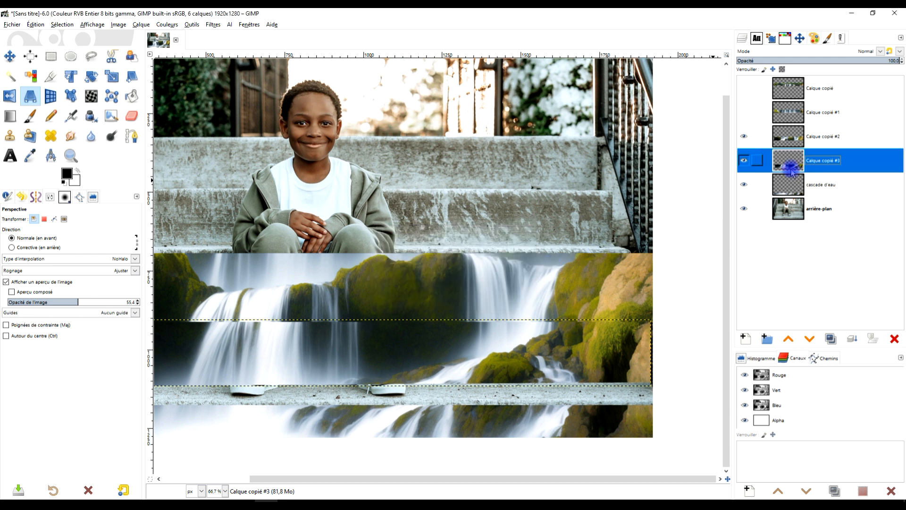
left_click(796, 141)
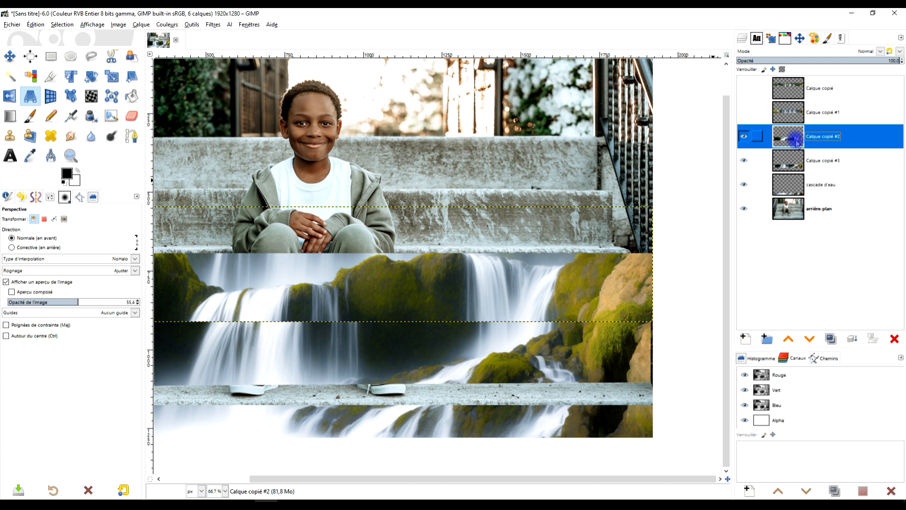
left_click(141, 25)
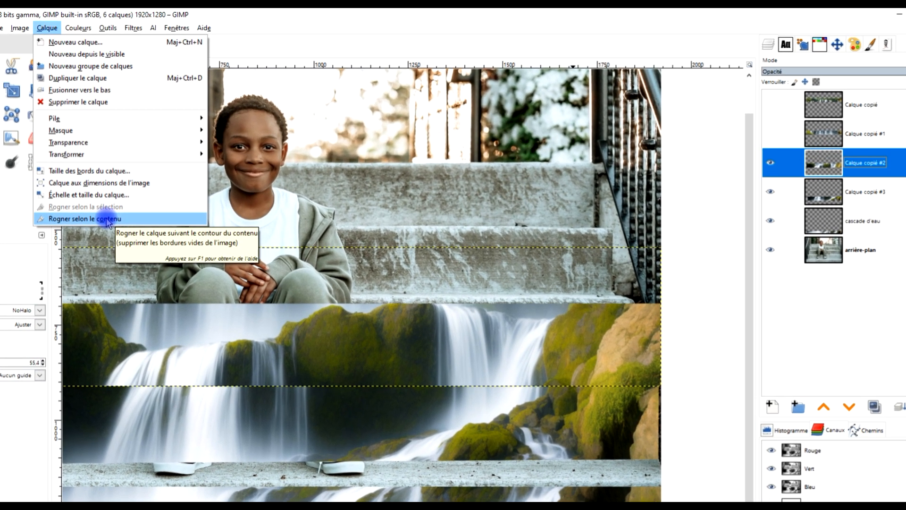
left_click(106, 219)
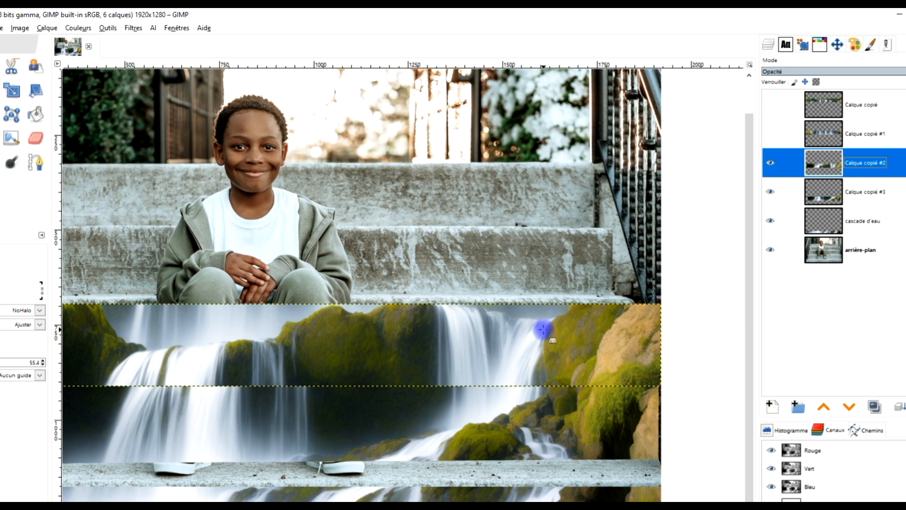
Perspective-transform the "Calque copié #2" strip so its four corners match the stair riser behind the toy robot, and apply it.
left_click(544, 329)
left_click_drag(662, 304, 634, 303)
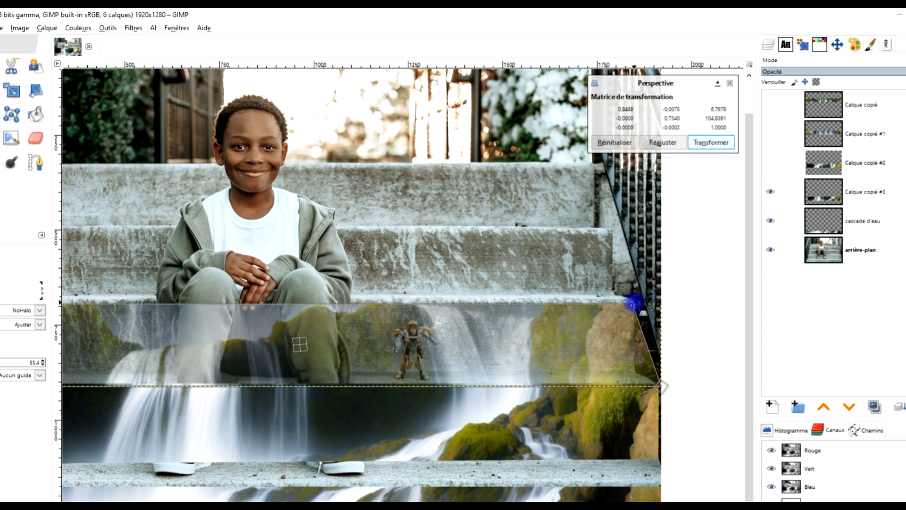
left_click_drag(660, 386, 611, 370)
left_click_drag(146, 338, 418, 333)
left_click_drag(237, 373, 279, 362)
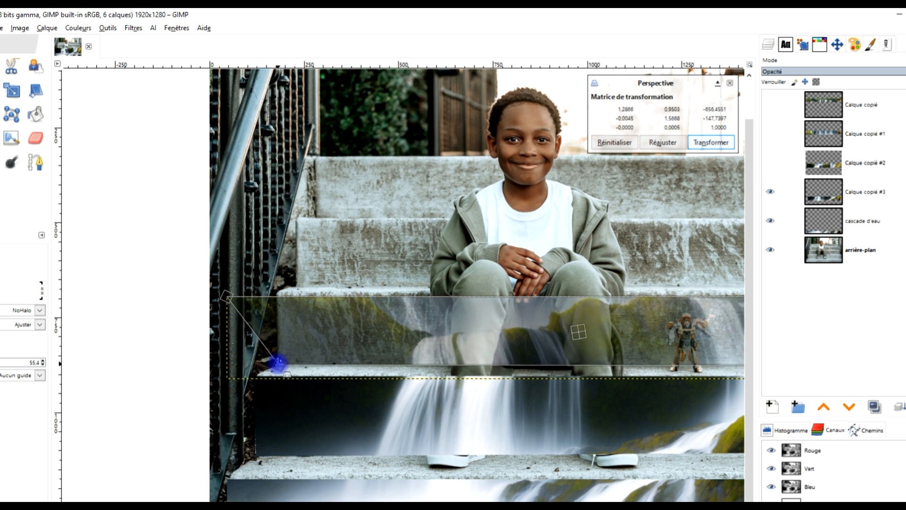
left_click_drag(228, 295, 275, 289)
left_click_drag(501, 352, 70, 378)
left_click(711, 143)
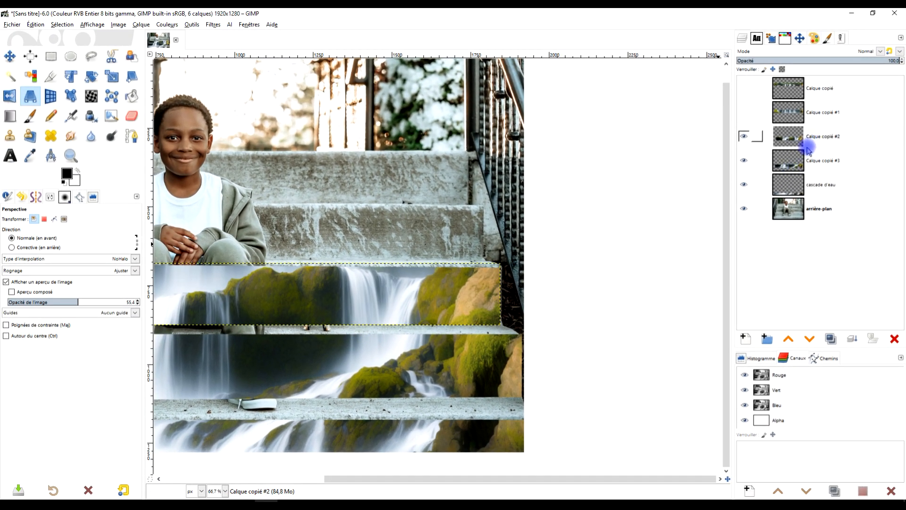
Show the "Calque copié #1" layer and crop it to its content.
left_click(821, 122)
left_click(763, 116)
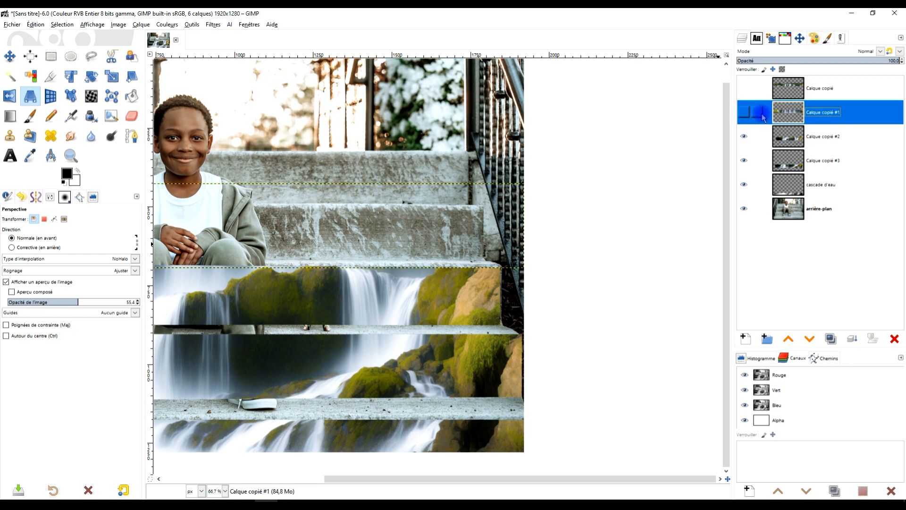
left_click(744, 113)
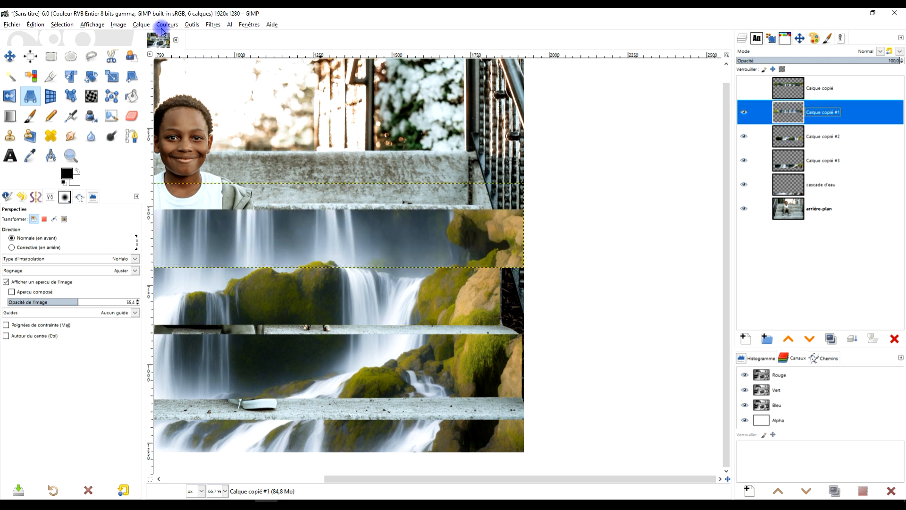
left_click(138, 29)
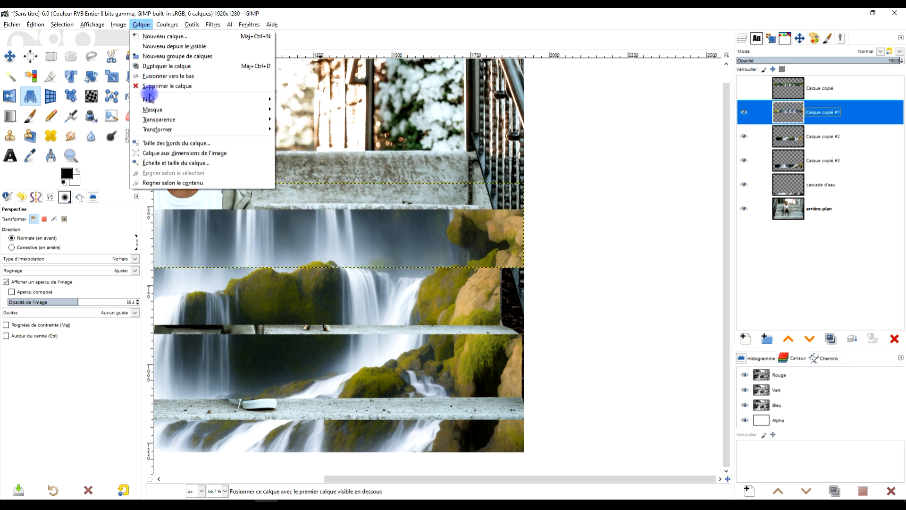
left_click(156, 183)
Perspective-transform the "Calque copié #1" strip so its corners match the second riser from the top of the stairs, and apply it.
left_click_drag(272, 242, 658, 270)
left_click(786, 113)
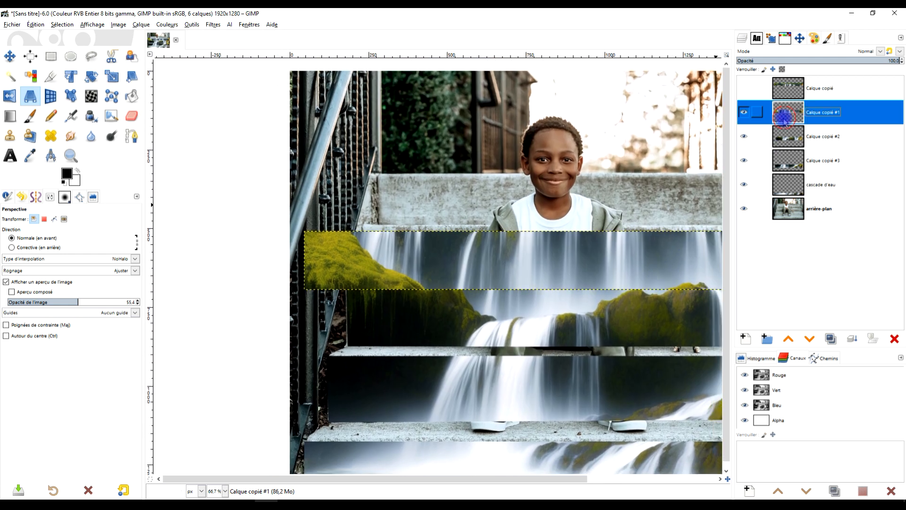
left_click(335, 251)
left_click_drag(303, 288, 362, 280)
left_click_drag(303, 231, 360, 226)
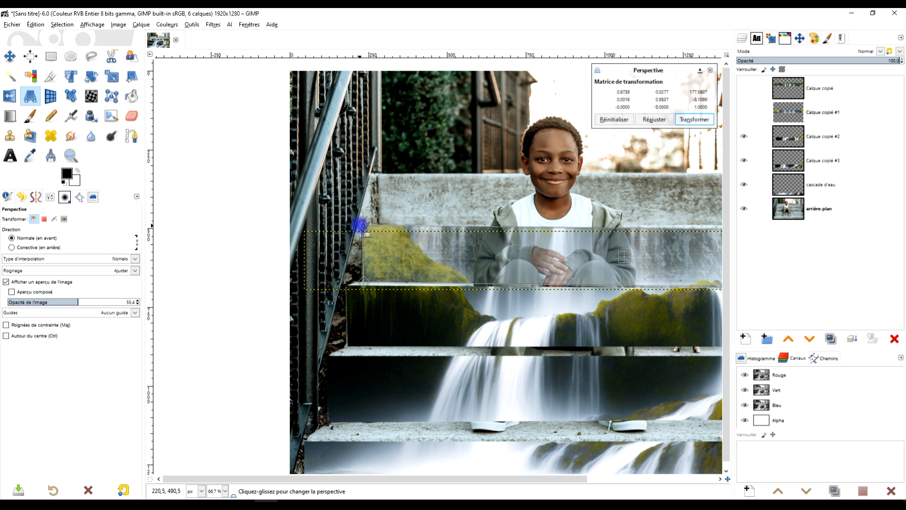
scroll(520, 314, "right", 8)
left_click_drag(491, 312, 459, 303)
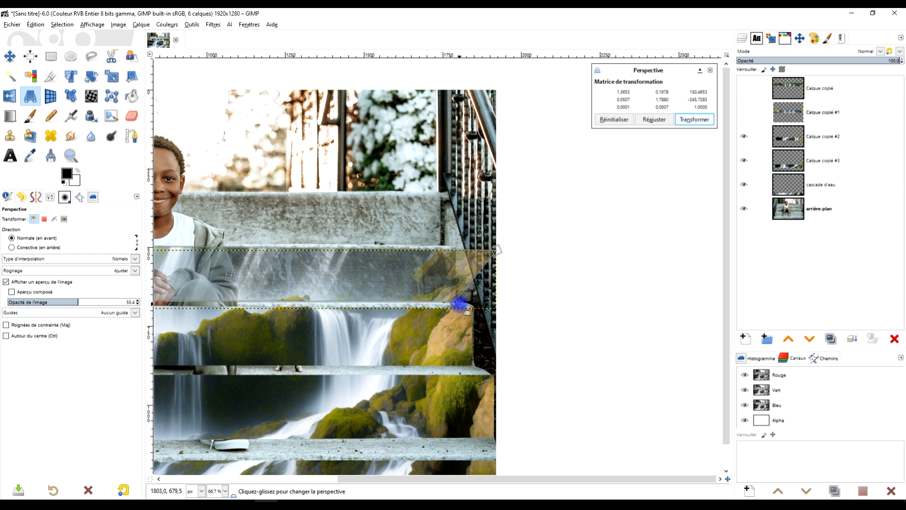
left_click_drag(499, 248, 457, 245)
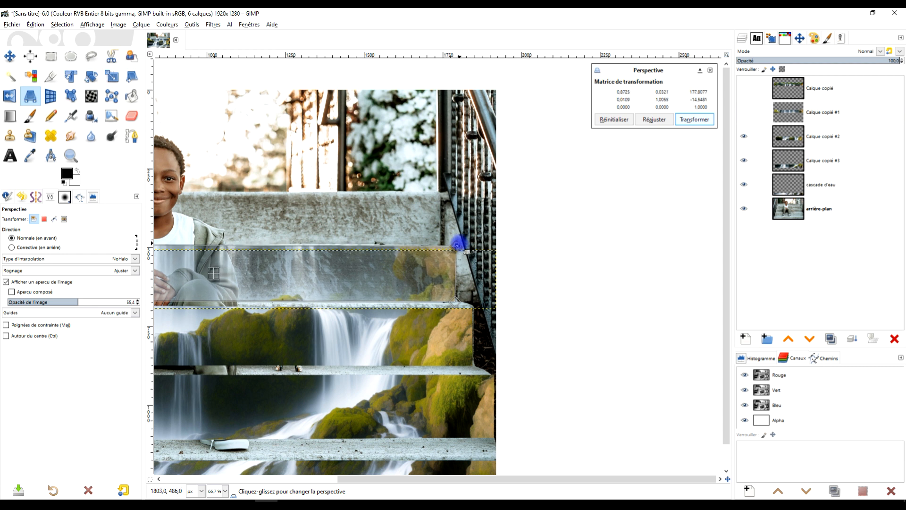
left_click_drag(330, 319, 623, 305)
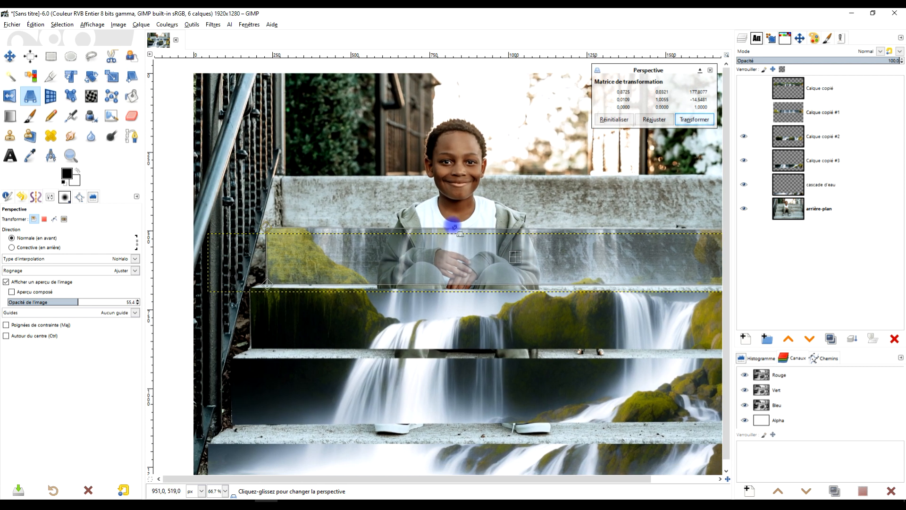
left_click_drag(265, 228, 264, 224)
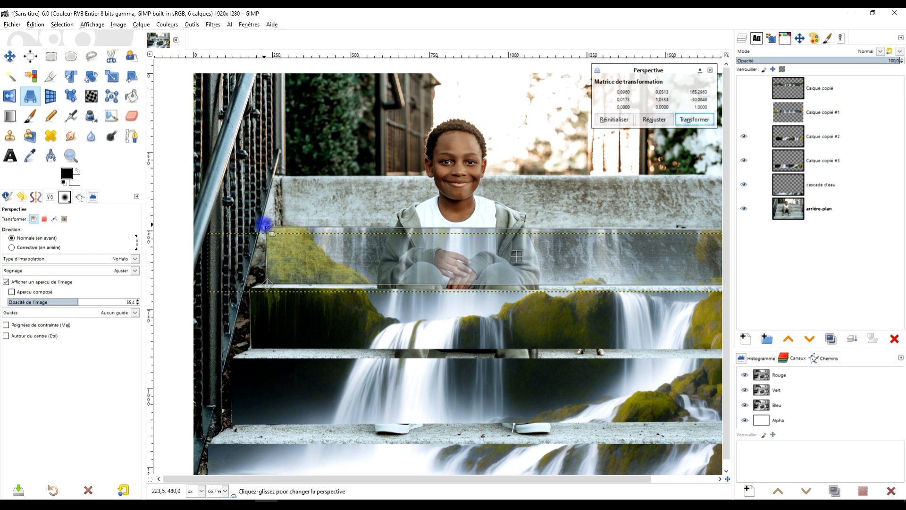
left_click_drag(266, 283, 265, 283)
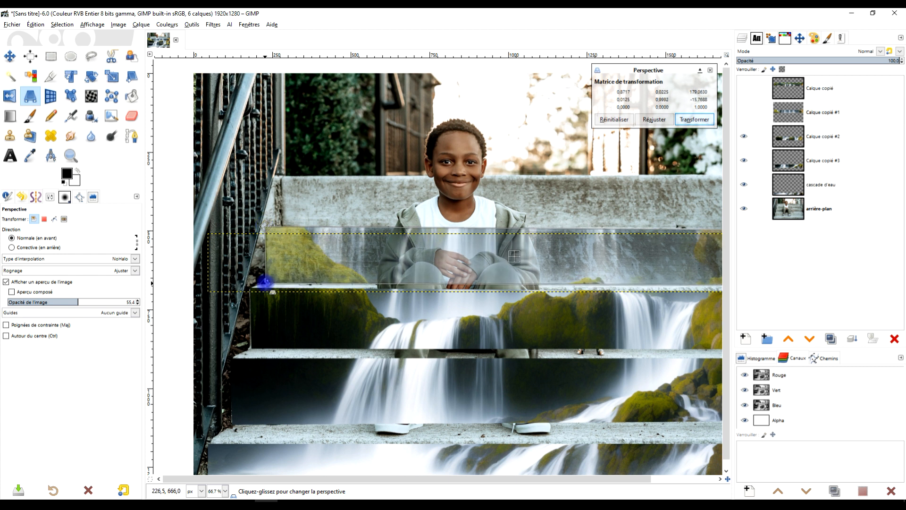
left_click(709, 119)
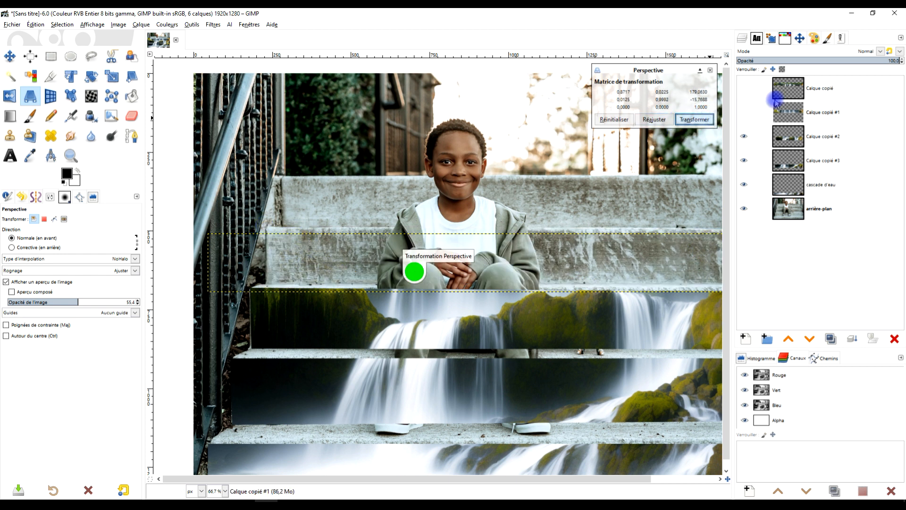
Show the "Calque copié" layer and crop it to its content.
left_click(744, 87)
left_click(787, 88)
left_click_drag(505, 237, 431, 249)
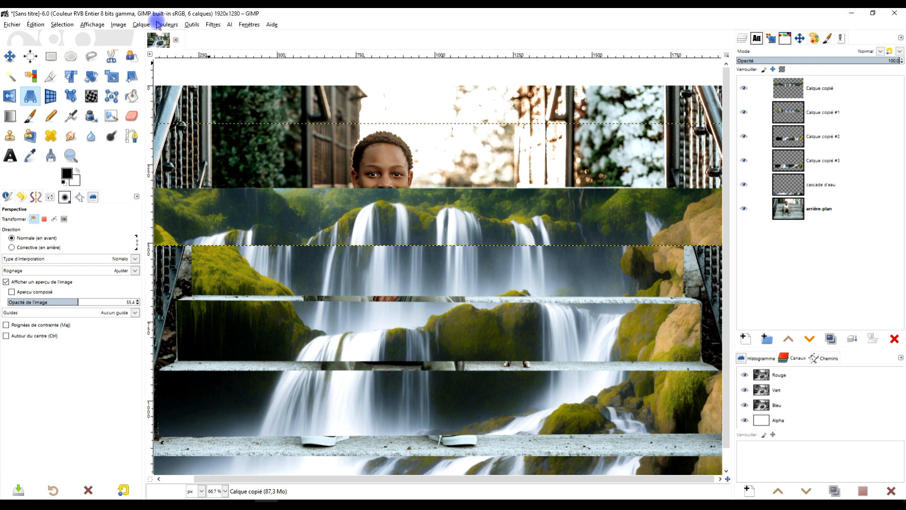
left_click(141, 24)
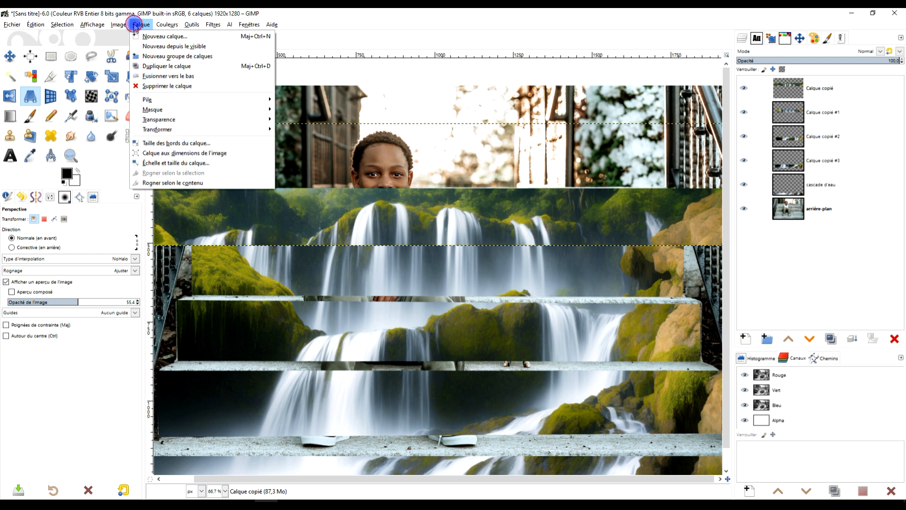
left_click(171, 183)
Perspective-transform the "Calque copié" strip so its four corners match the topmost stair riser behind the boy, and apply it.
left_click(408, 227)
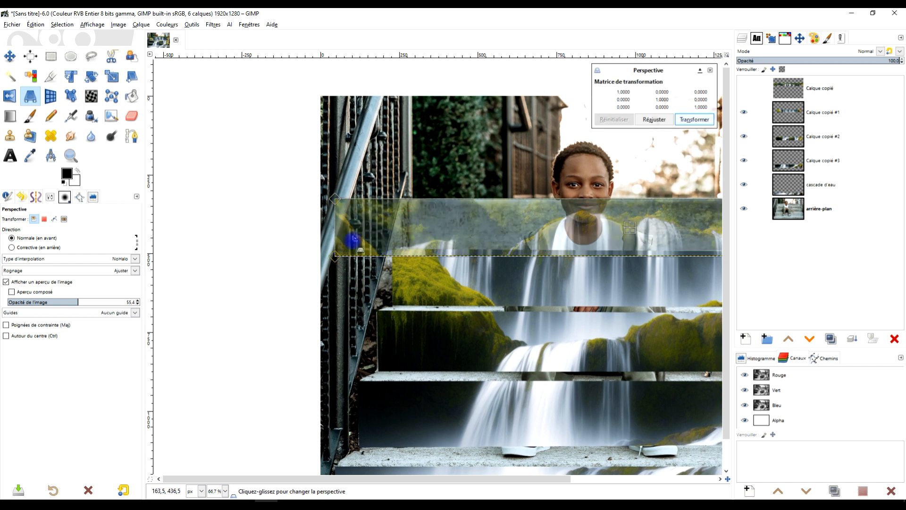
left_click_drag(334, 255, 412, 247)
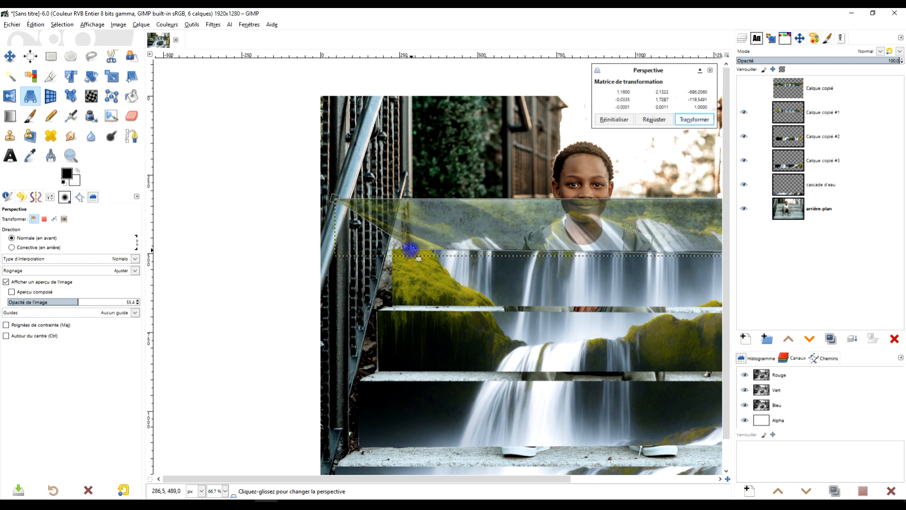
left_click_drag(335, 200, 405, 201)
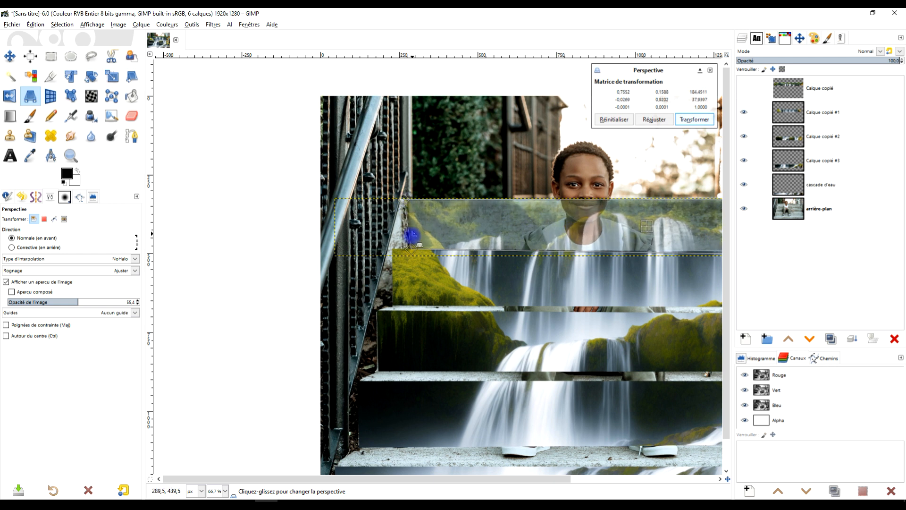
left_click_drag(409, 248, 402, 246)
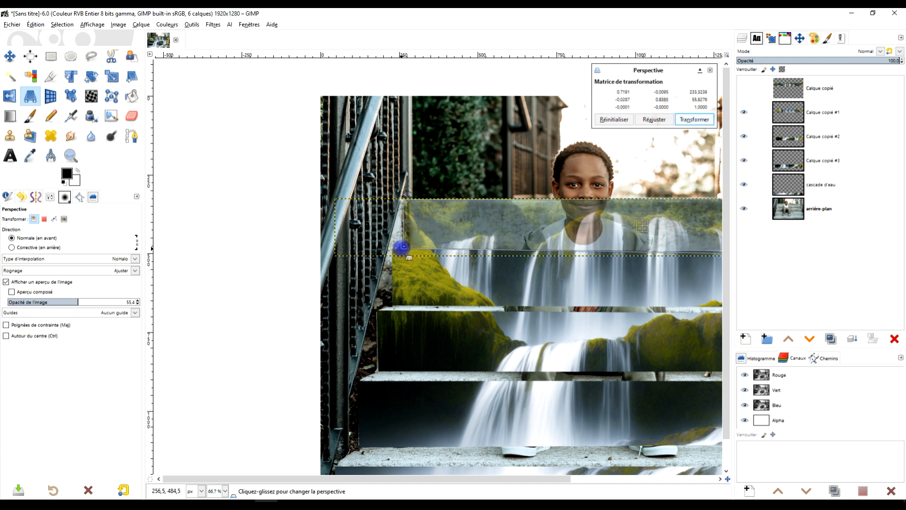
scroll(547, 292, "right", 10)
left_click_drag(546, 292, 492, 286)
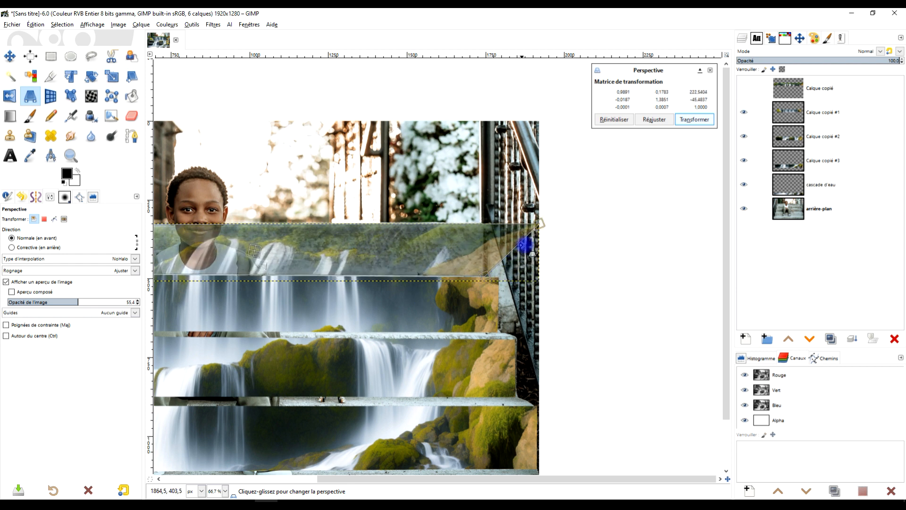
left_click_drag(540, 228, 491, 221)
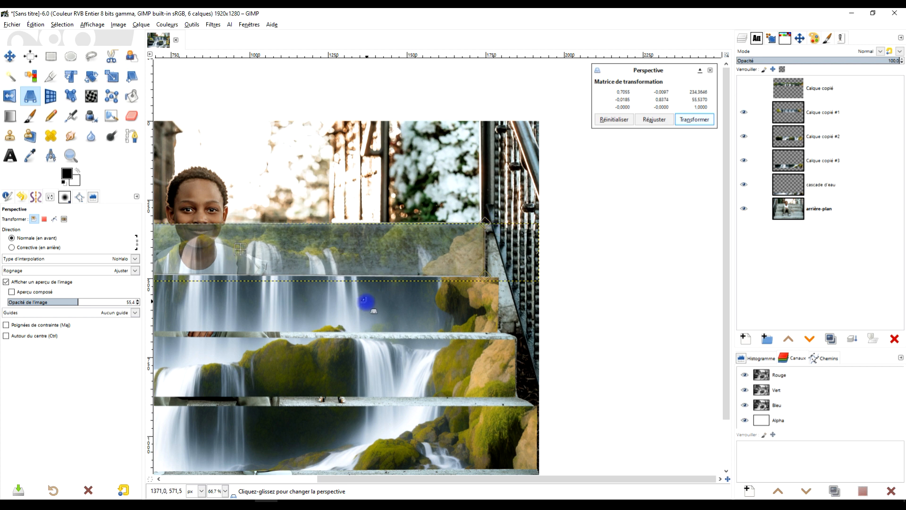
left_click_drag(366, 302, 489, 253)
left_click(693, 118)
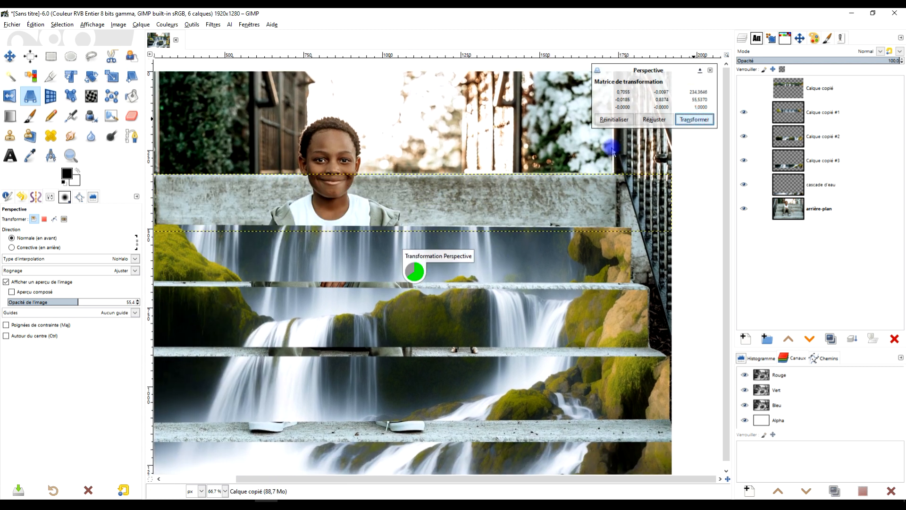
scroll(502, 202, "down", 3)
scroll(459, 219, "up", 2)
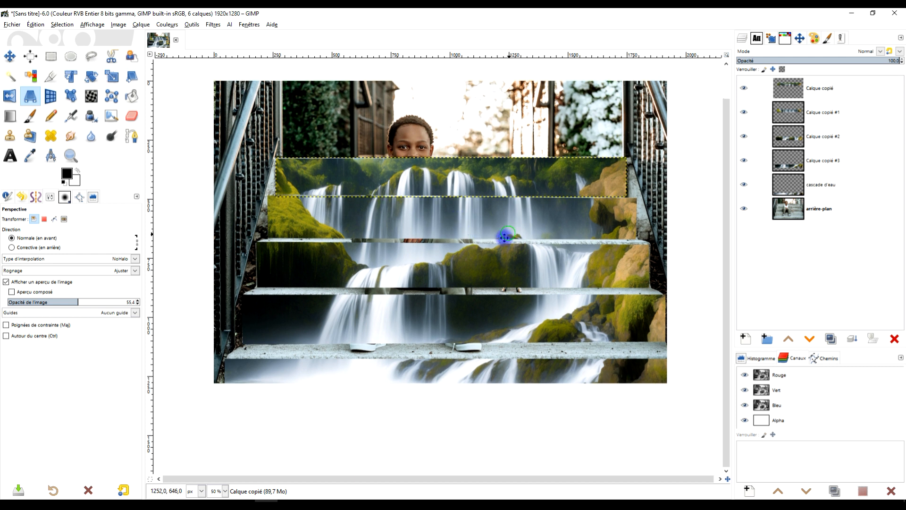
Merge the "Calque copié" strip down through all the other copied strips into the "cascade d'eau" layer.
left_click(795, 92)
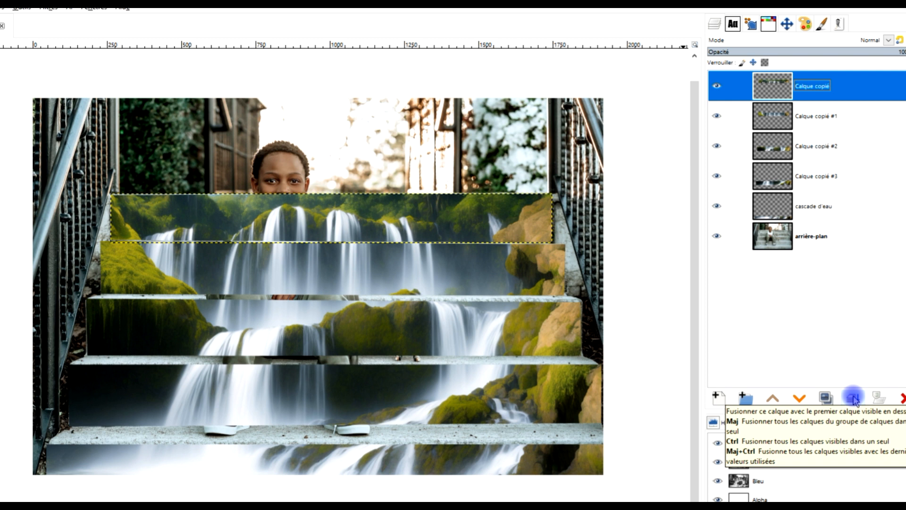
left_click(854, 398)
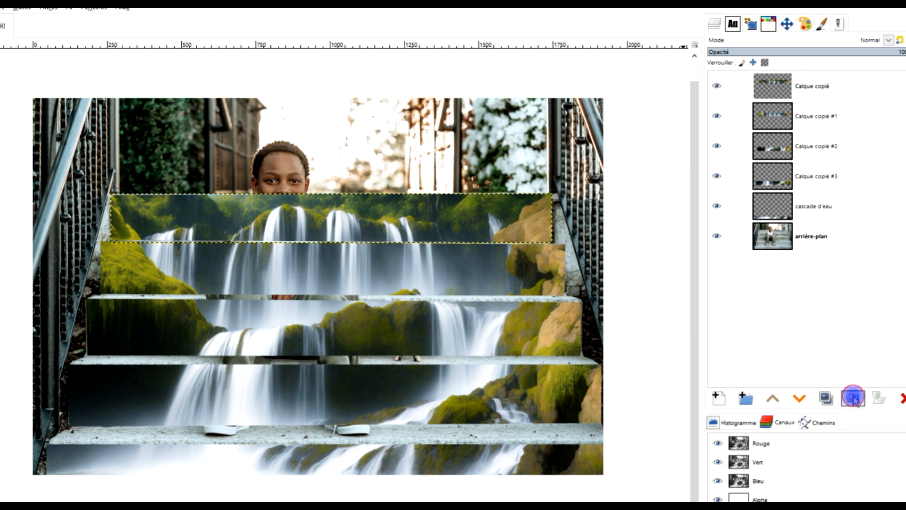
left_click(854, 398)
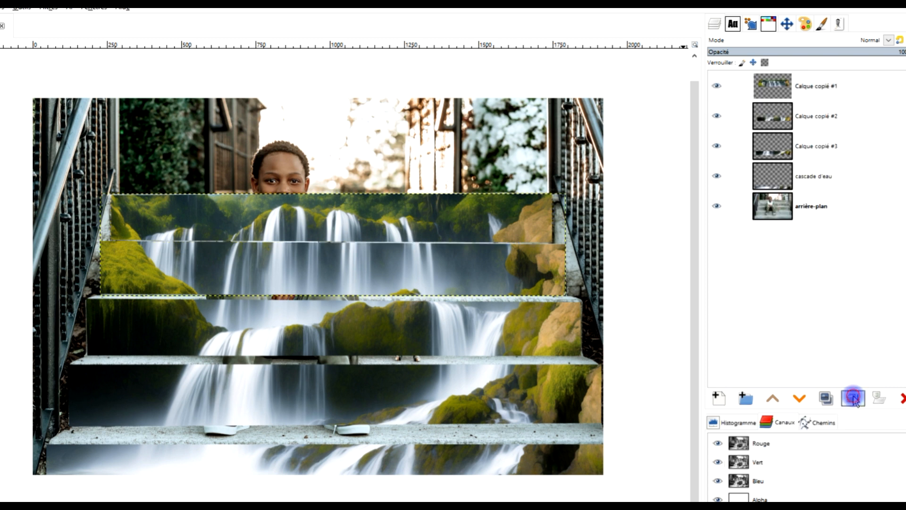
left_click(854, 399)
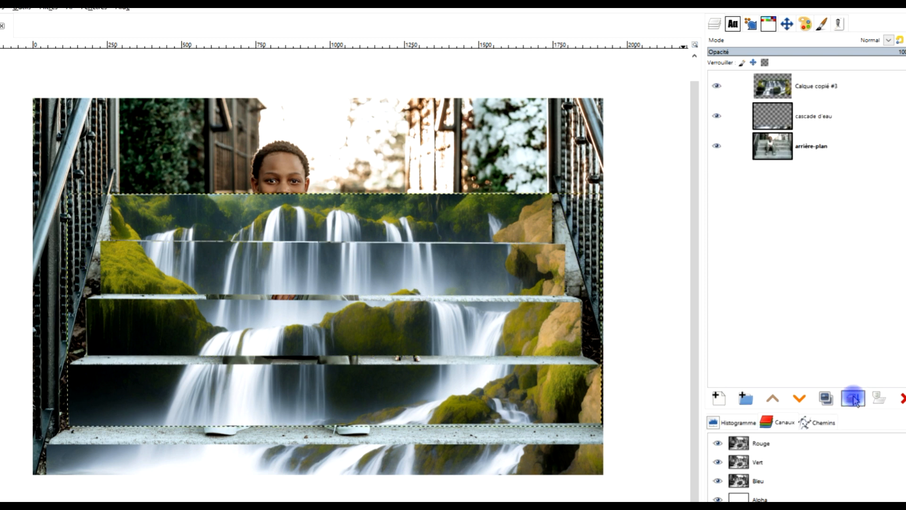
left_click(855, 399)
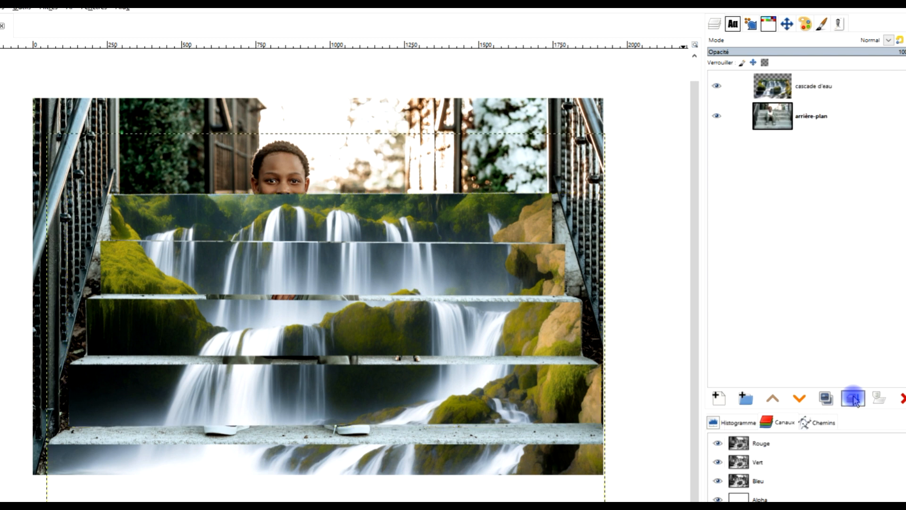
Fit the merged "cascade d'eau" layer to the image dimensions.
left_click(756, 85)
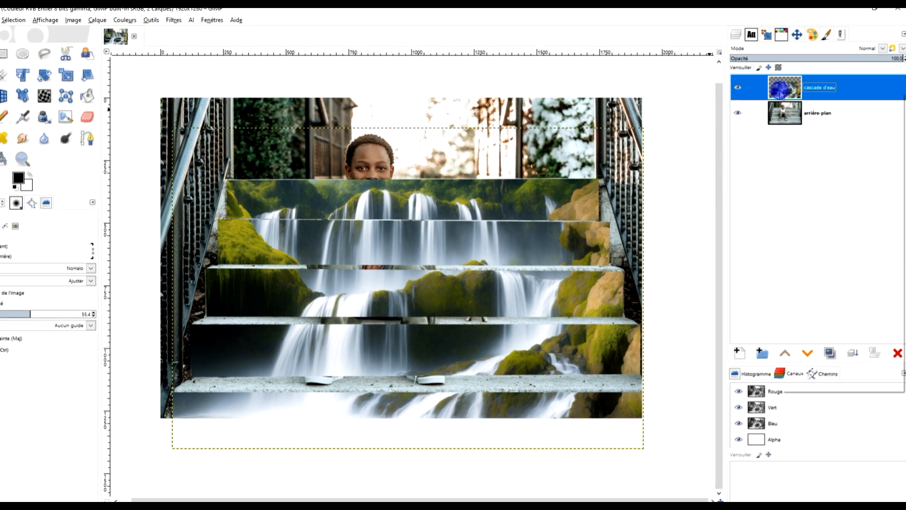
right_click(764, 91)
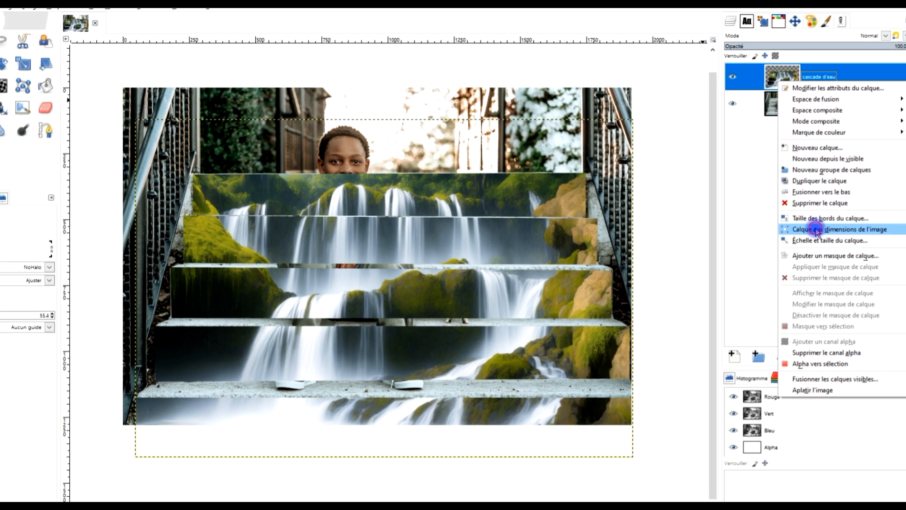
left_click(835, 233)
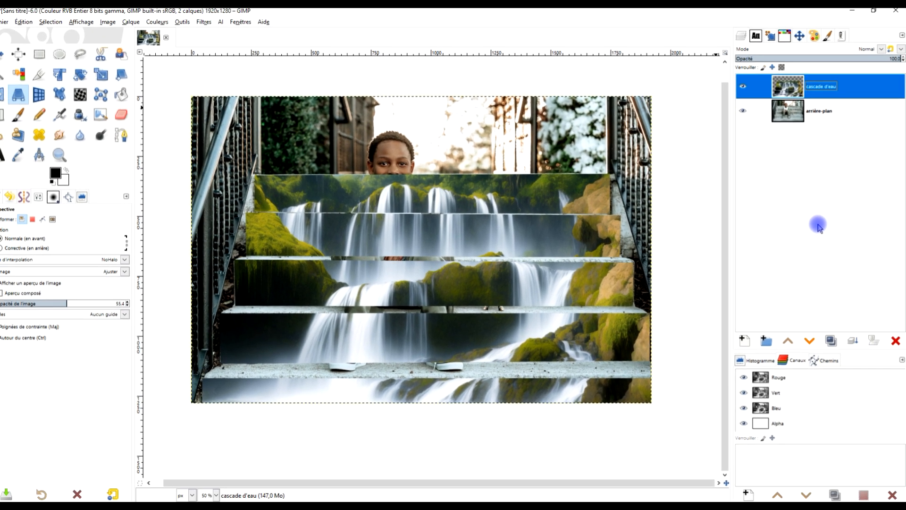
mouse_move(537, 193)
left_mouse_down()
mouse_move(517, 204)
mouse_move(525, 210)
mouse_move(526, 202)
left_mouse_up()
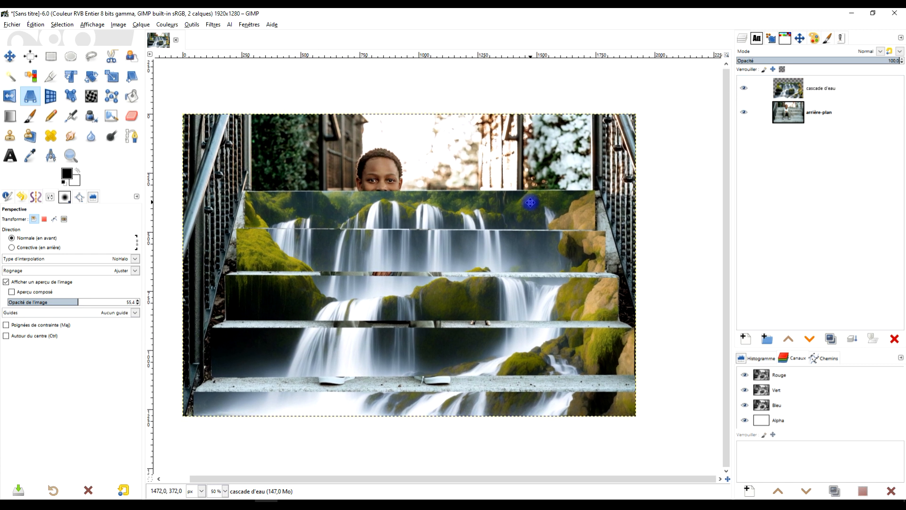
Set the blend mode of the "cascade d'eau" layer to Lumière douce.
left_click(781, 69)
left_click(791, 94)
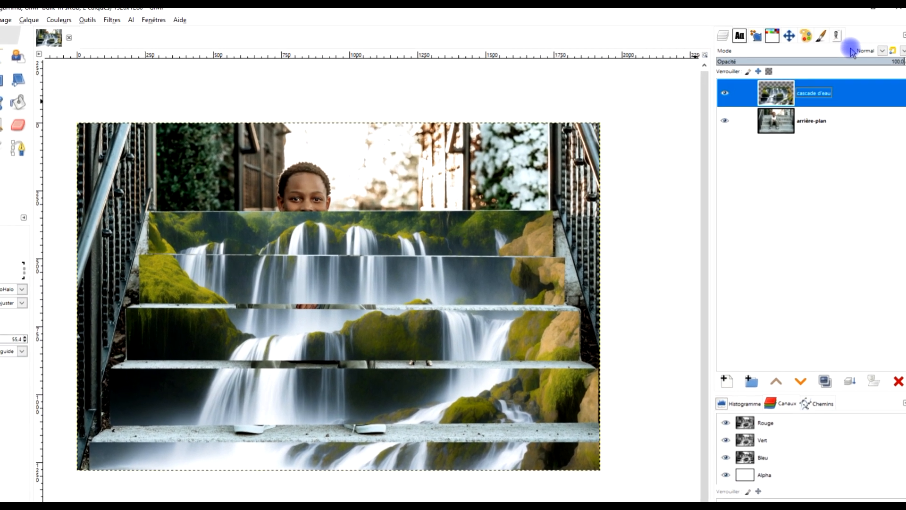
left_click(855, 51)
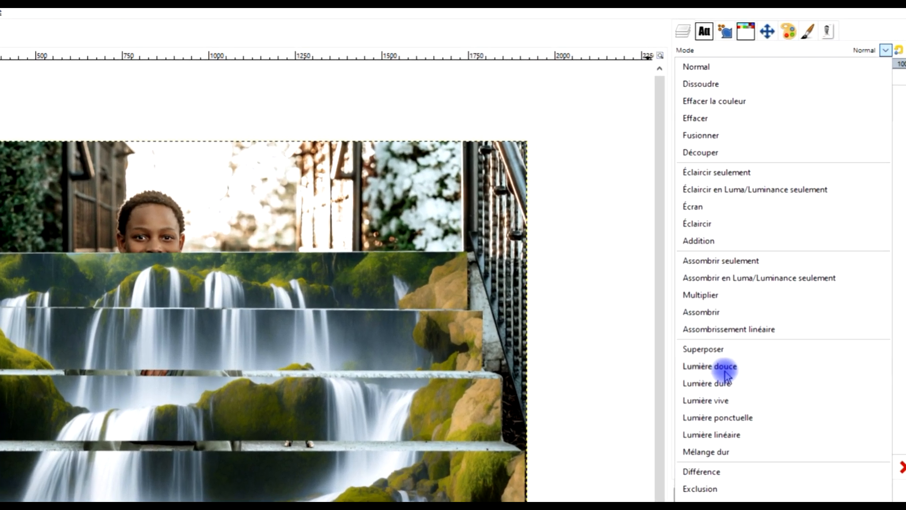
left_click(725, 367)
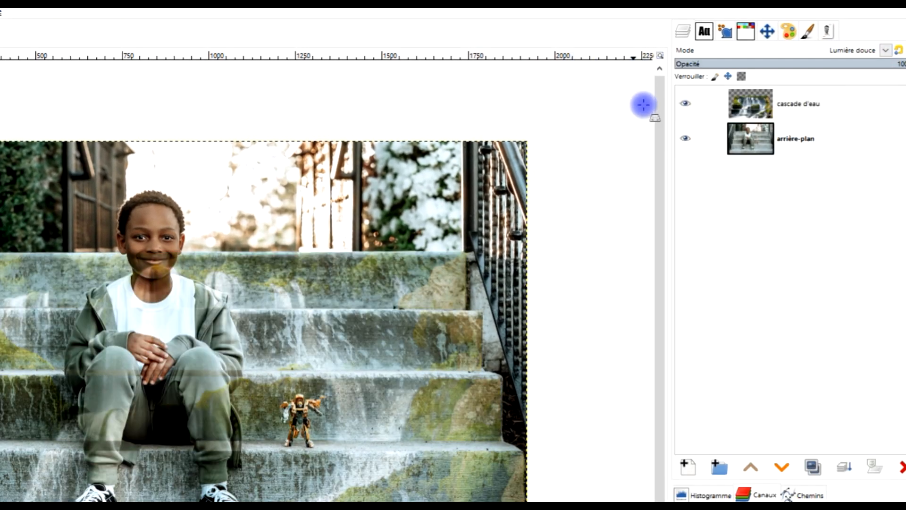
Create a layer group named "chutes d'eau" and move the "cascade d'eau" layer into it.
left_click(720, 466)
double_click(805, 104)
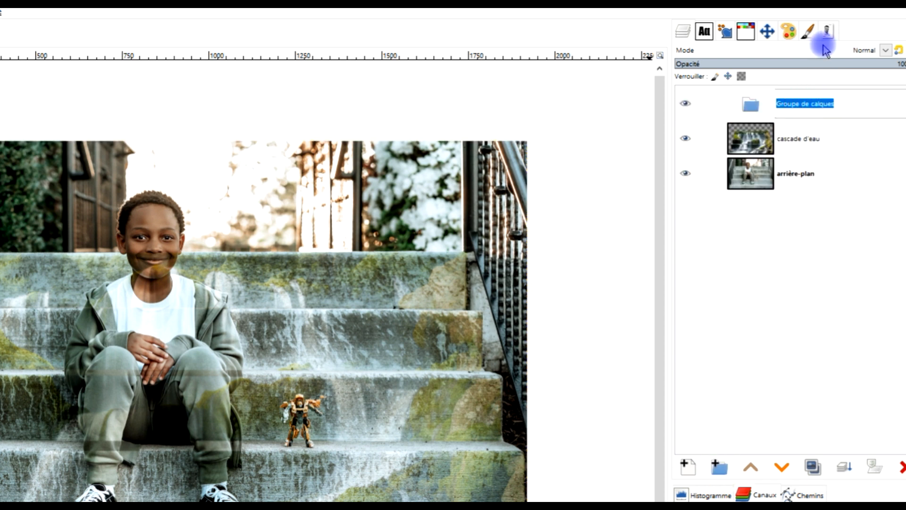
type("ch")
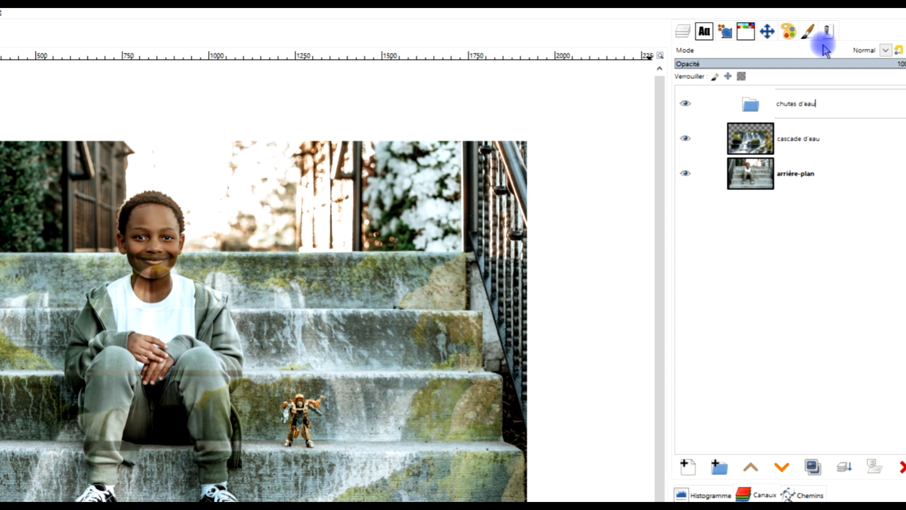
type("utes d'eau")
key("Return")
left_click_drag(746, 142, 798, 101)
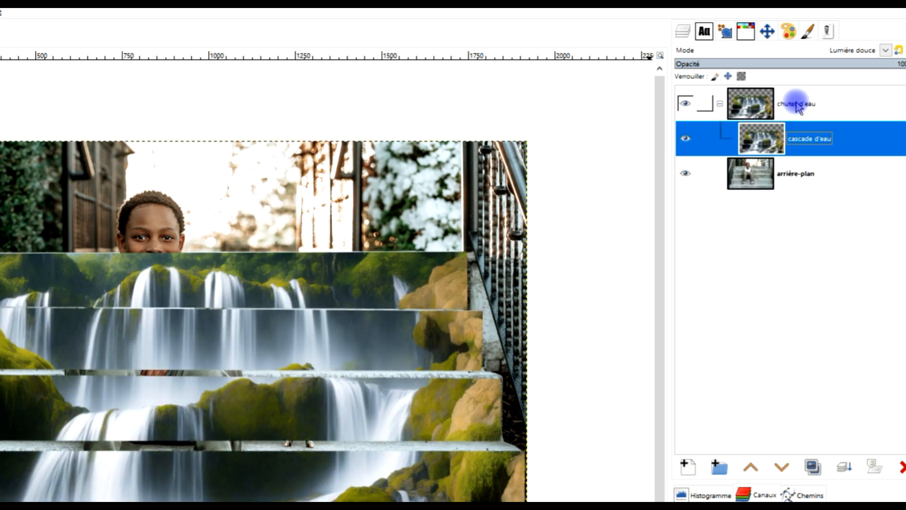
Set the mode of the "chutes d'eau" group to Outrepasser in its layer attributes.
left_click(752, 105)
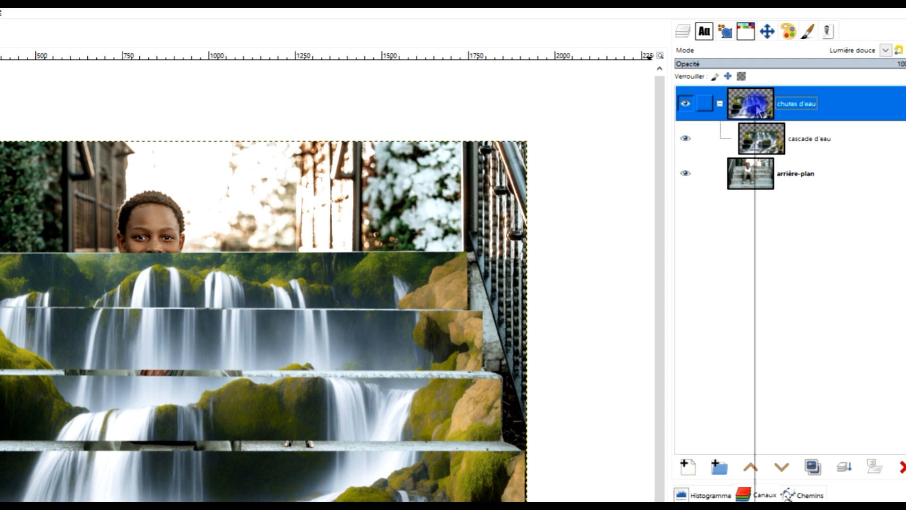
right_click(753, 107)
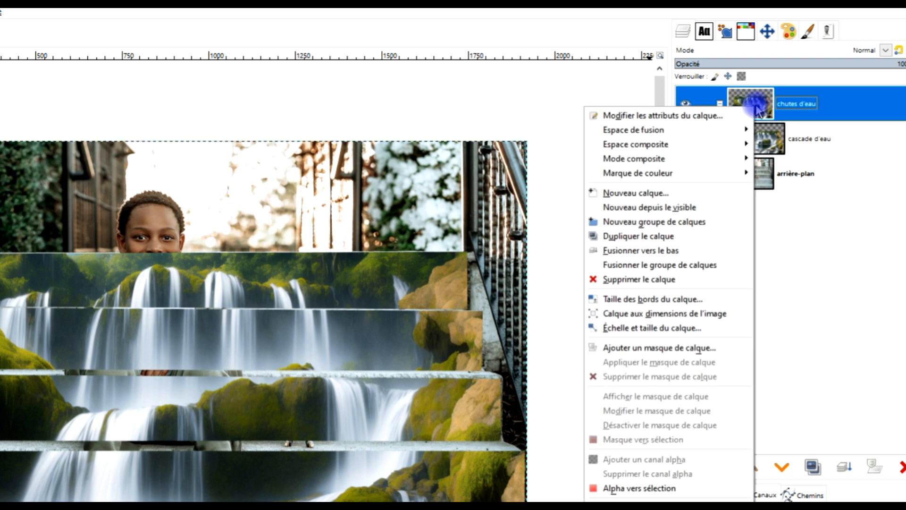
left_click(681, 118)
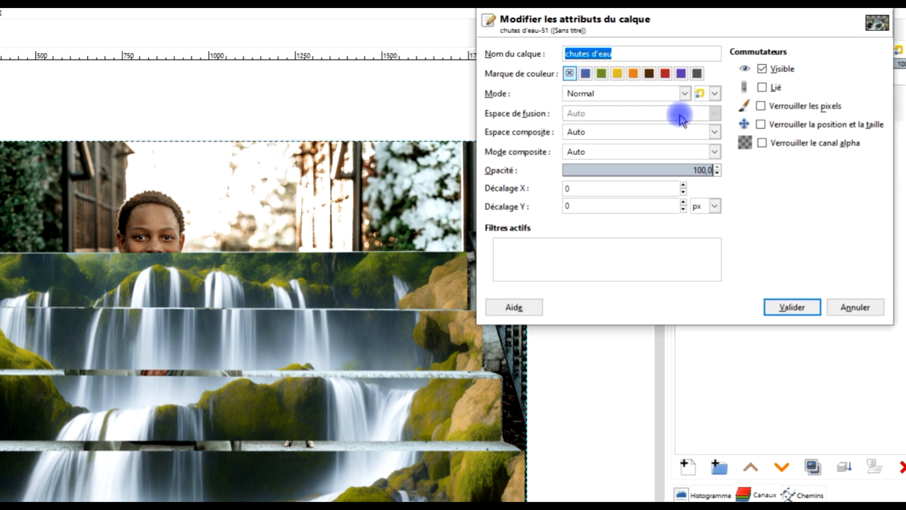
left_click(599, 97)
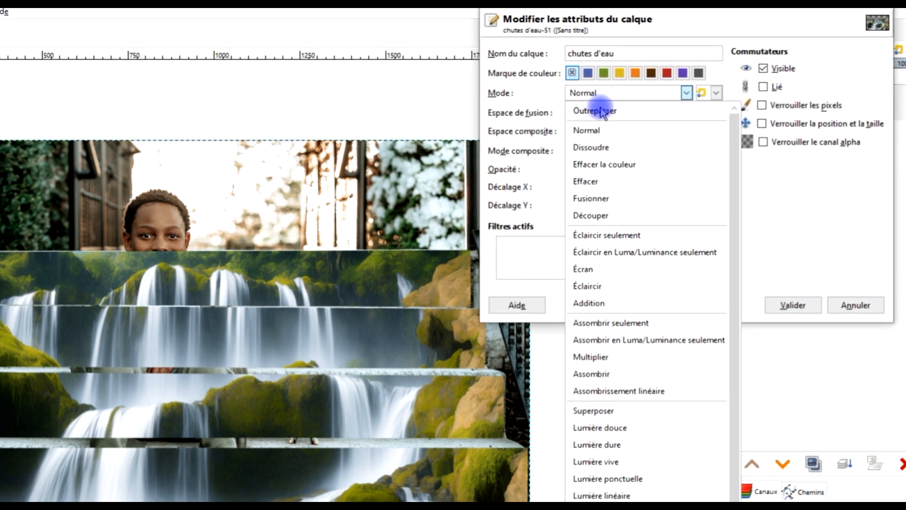
left_click(592, 112)
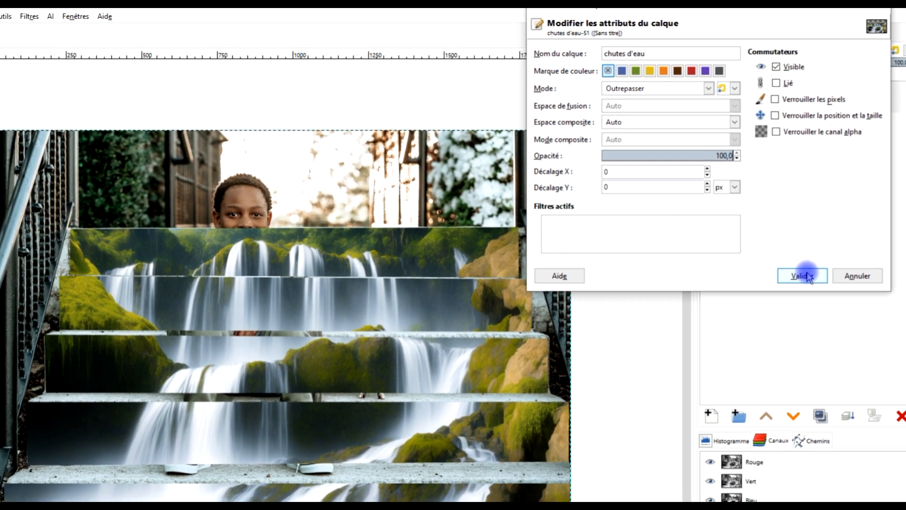
left_click(808, 276)
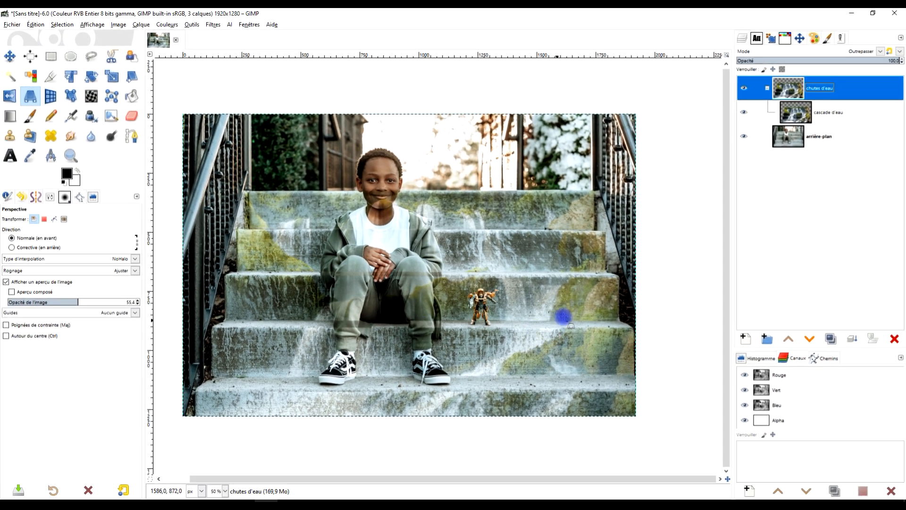
Add a layer mask initialised to white (full opacity) to the "chutes d'eau" group and activate the Paintbrush tool.
left_click_drag(558, 312, 523, 305)
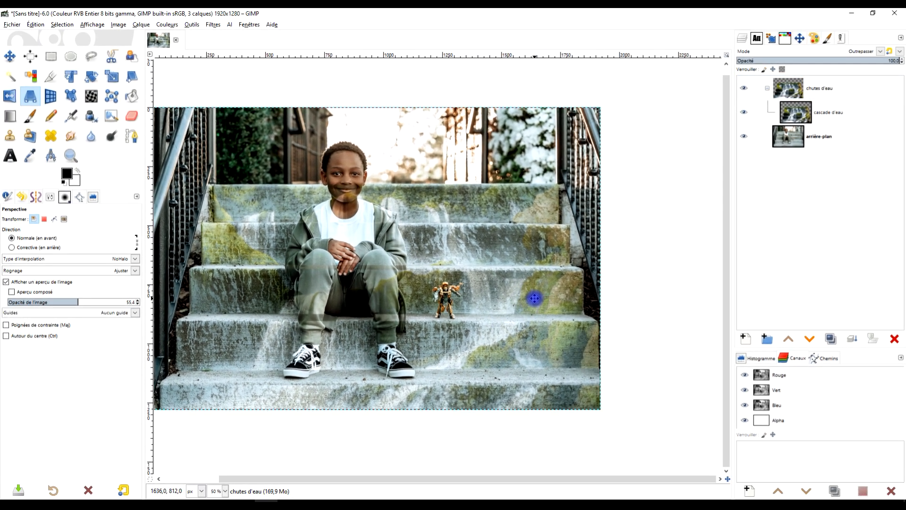
scroll(315, 227, "up", 2)
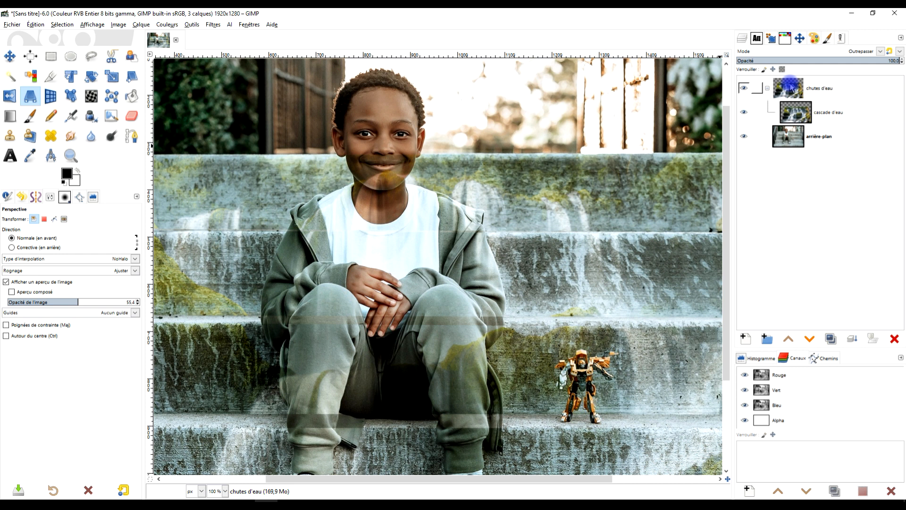
right_click(792, 87)
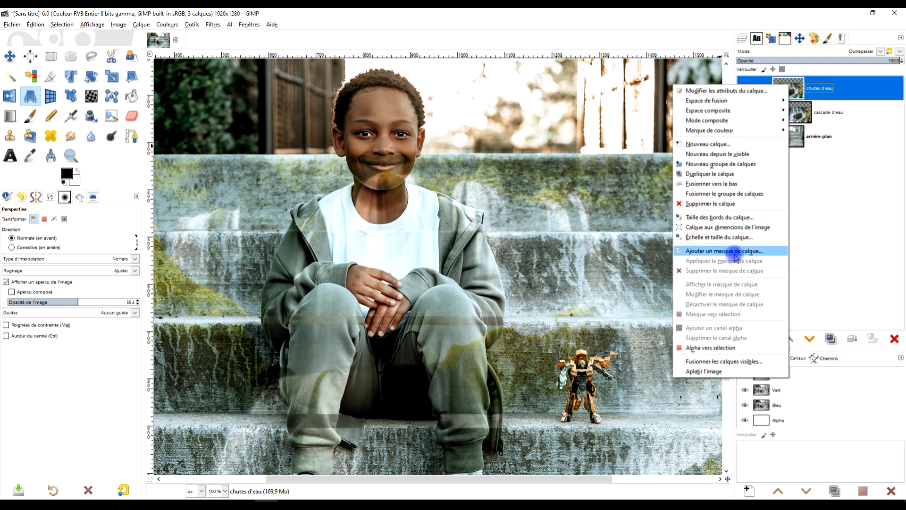
left_click(734, 255)
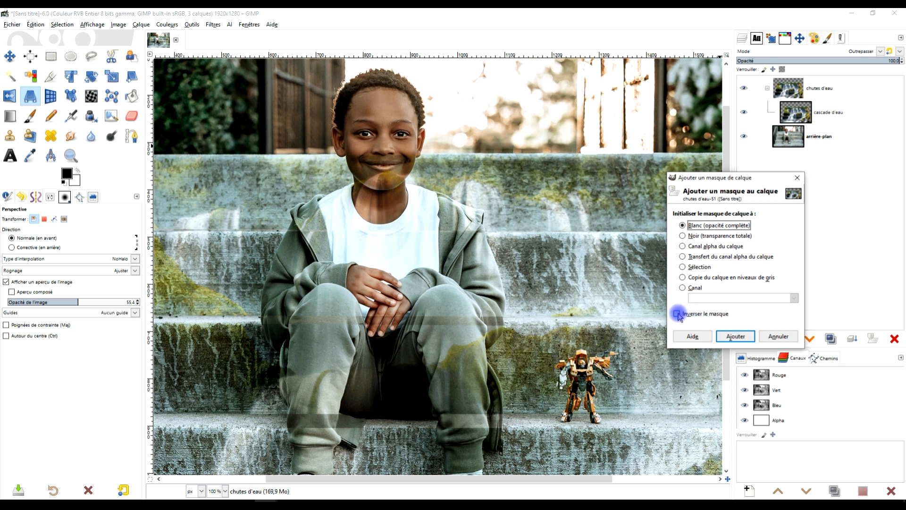
left_click(733, 337)
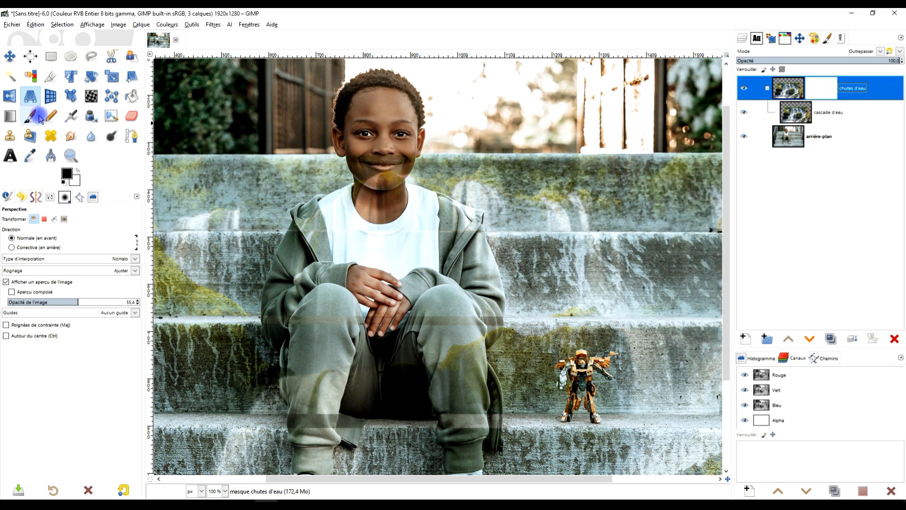
left_click(30, 120)
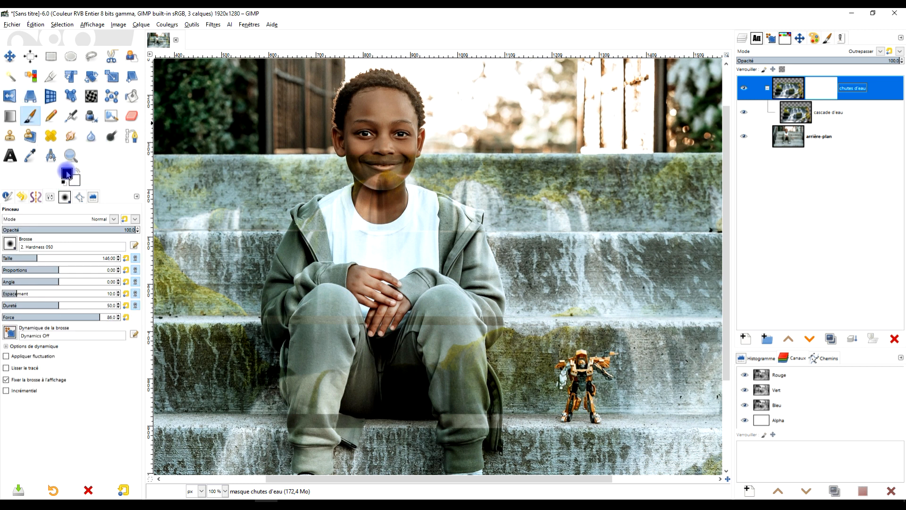
Choose the 2. Hardness 075 brush with black as foreground, and make the layer mask of the "chutes d'eau" group active.
left_click(107, 168)
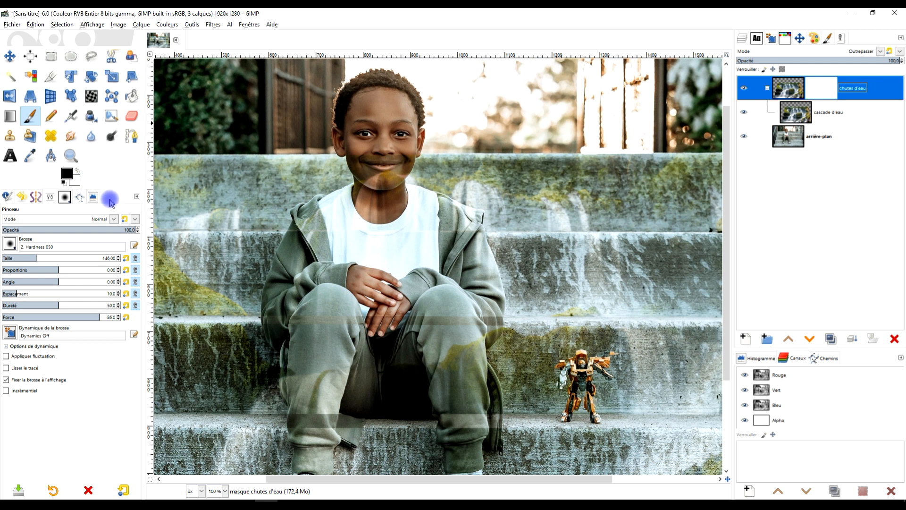
left_click(21, 249)
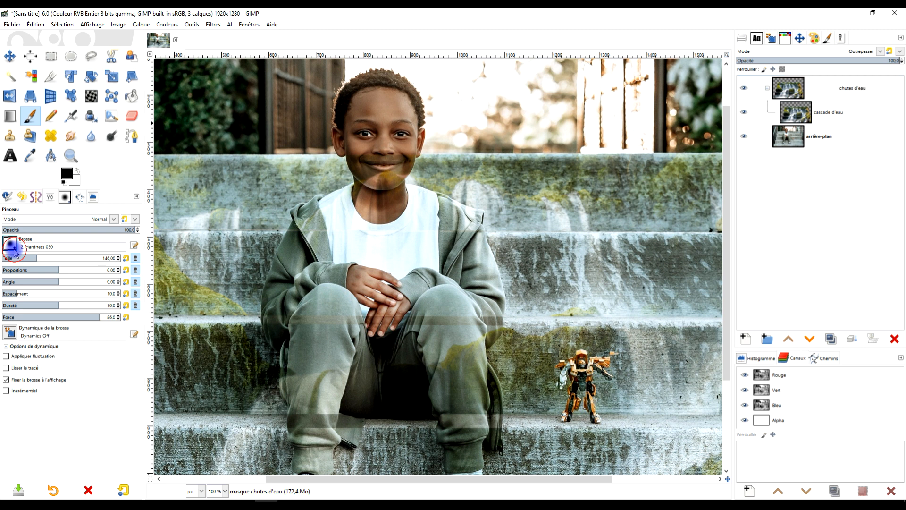
left_click(34, 273)
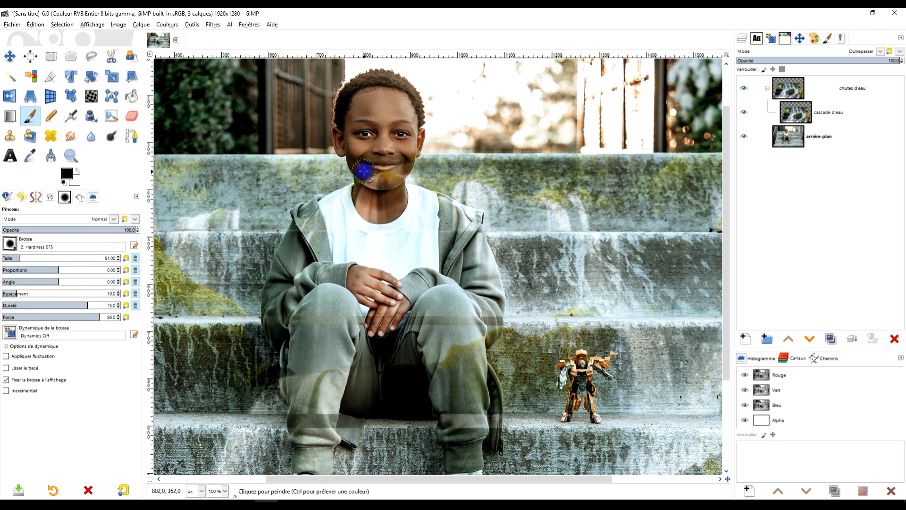
scroll(380, 152, "up", 1)
scroll(347, 245, "up", 1, "ctrl")
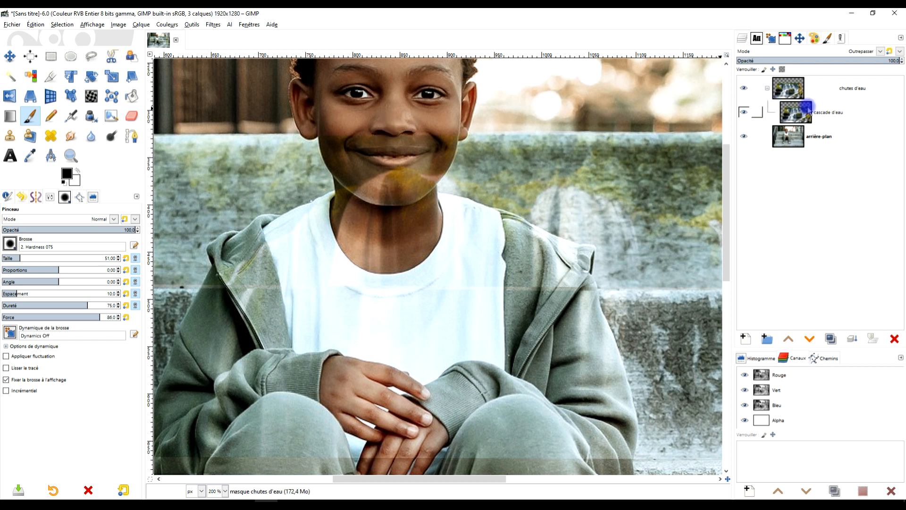
left_click(819, 91)
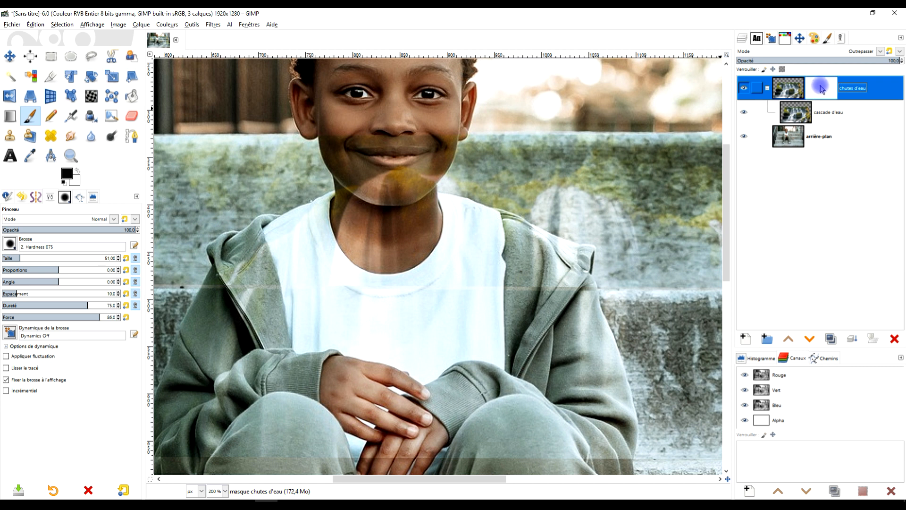
Paint black on the group mask over the boy's chin, cheeks, neck and T-shirt collar with a size 51 brush.
mouse_move(378, 165)
left_mouse_down()
mouse_move(401, 152)
mouse_move(401, 176)
mouse_move(384, 187)
mouse_move(405, 154)
left_mouse_up()
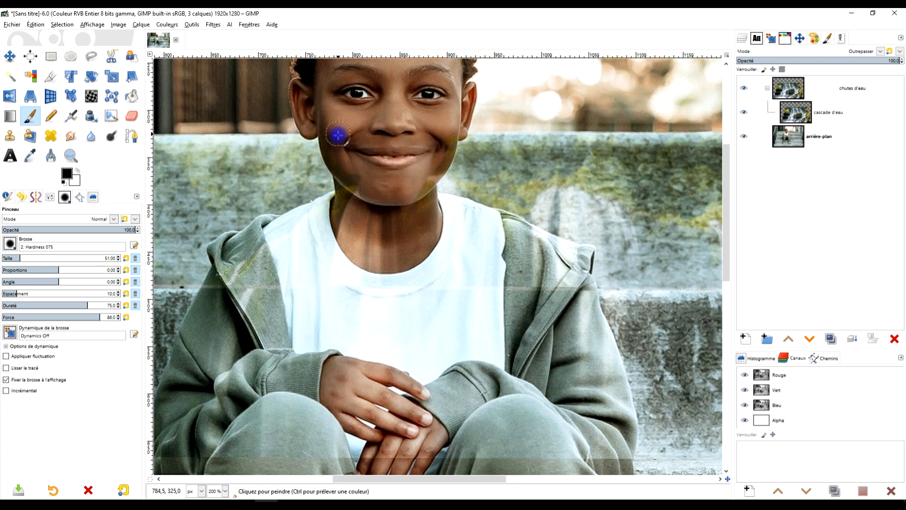
mouse_move(420, 179)
left_mouse_down()
mouse_move(403, 217)
mouse_move(413, 235)
mouse_move(417, 191)
mouse_move(418, 236)
mouse_move(385, 265)
left_mouse_up()
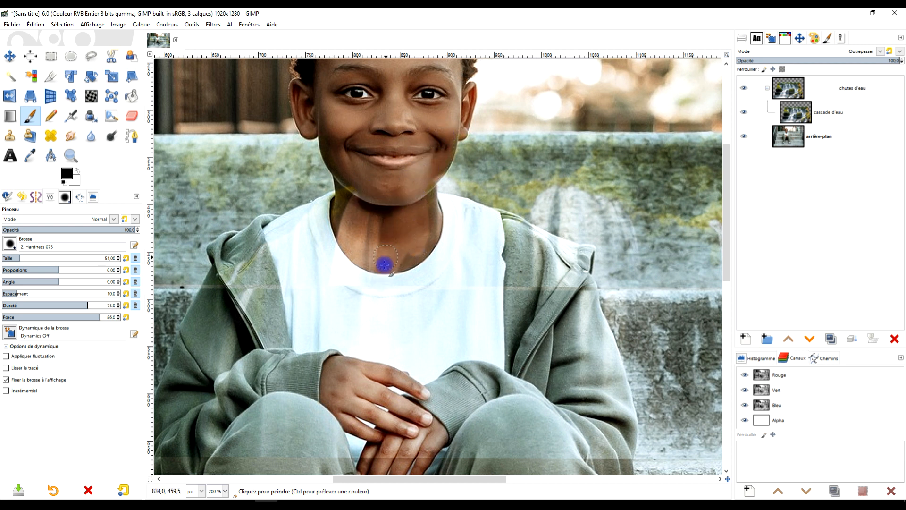
mouse_move(347, 214)
left_mouse_down()
mouse_move(328, 249)
mouse_move(341, 216)
left_mouse_up()
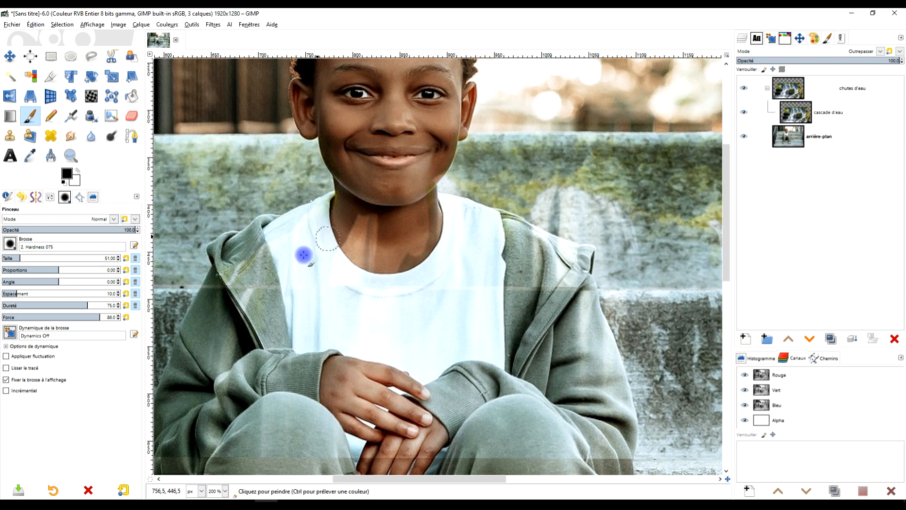
left_click_drag(304, 255, 330, 265)
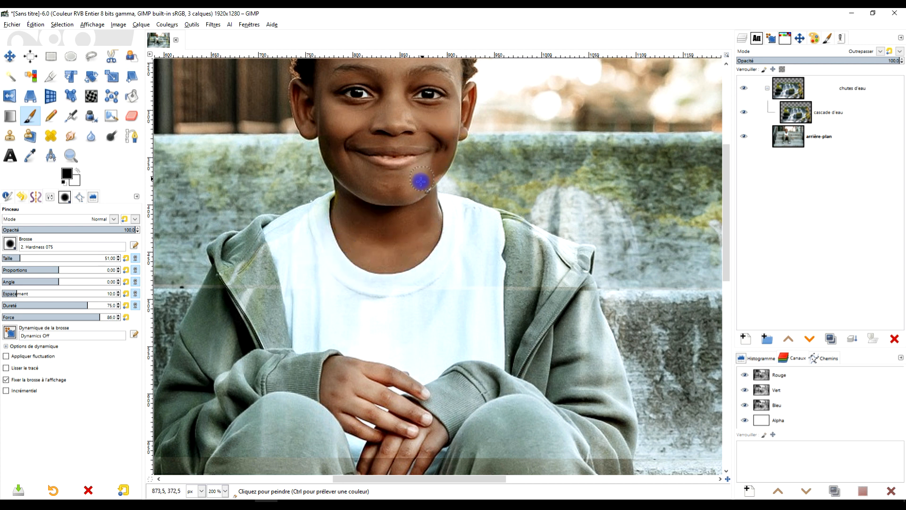
Enlarge the brush to size 136 and paint the group mask black over the boy's trousers, hoodie, T-shirt and head.
key("shift+ctrl+j")
key("1")
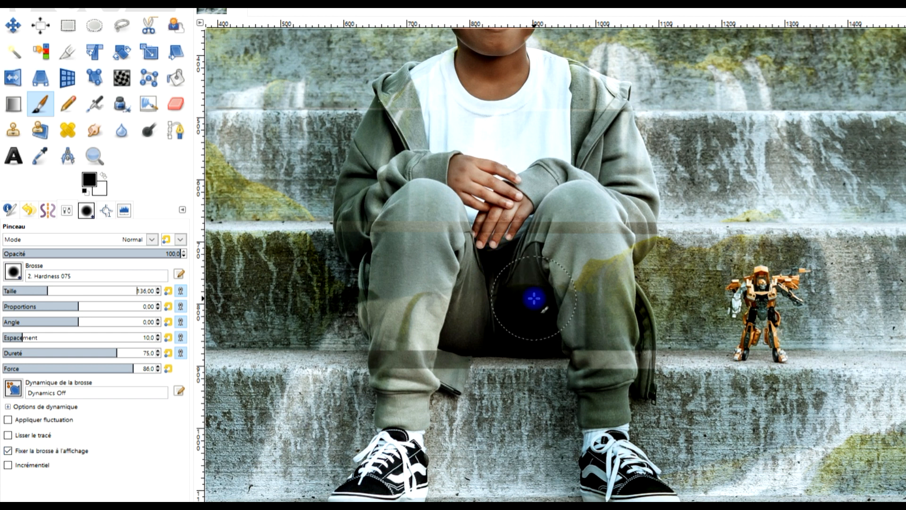
scroll(534, 298, "up", 1)
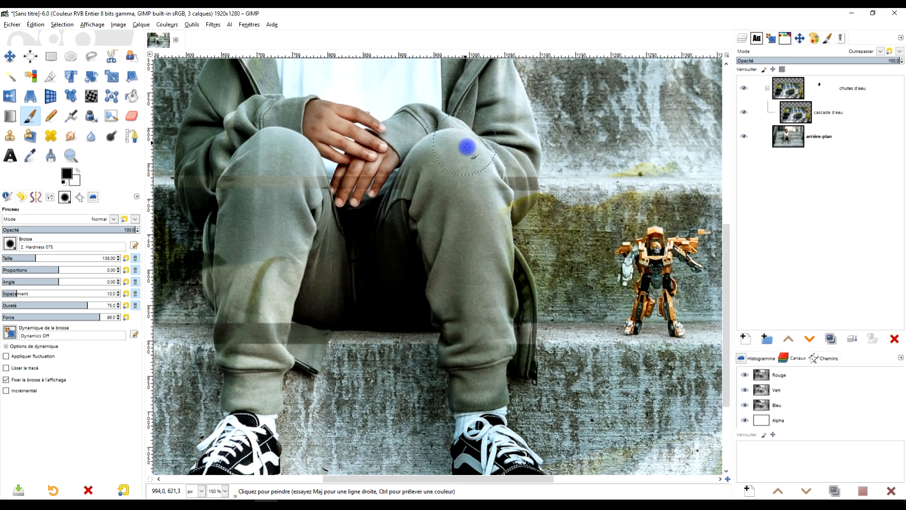
mouse_move(503, 123)
left_mouse_down()
mouse_move(472, 104)
mouse_move(398, 177)
mouse_move(275, 162)
mouse_move(263, 321)
mouse_move(287, 215)
mouse_move(256, 298)
mouse_move(244, 254)
mouse_move(238, 268)
mouse_move(256, 126)
mouse_move(241, 167)
mouse_move(278, 135)
mouse_move(304, 136)
left_mouse_up()
mouse_move(376, 183)
left_mouse_down()
mouse_move(425, 325)
mouse_move(319, 196)
mouse_move(303, 194)
left_mouse_up()
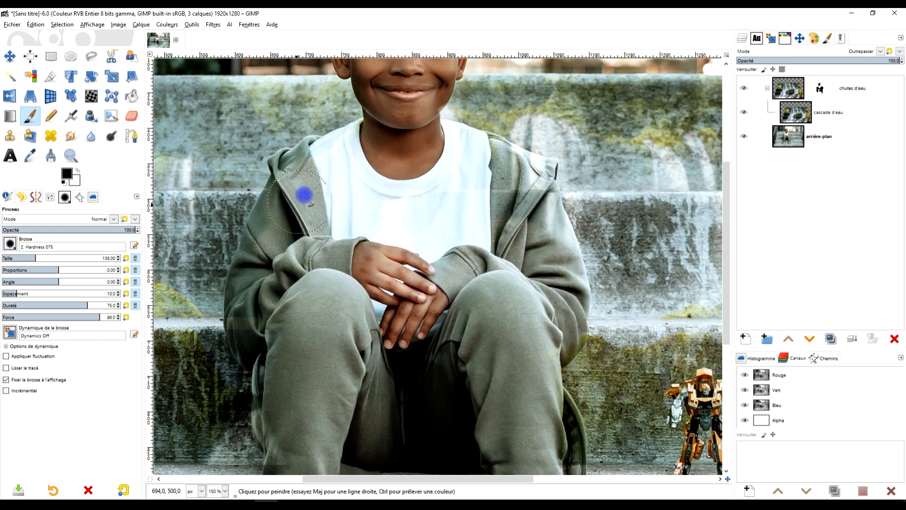
mouse_move(287, 235)
left_mouse_down()
mouse_move(270, 303)
mouse_move(426, 166)
mouse_move(449, 242)
mouse_move(438, 203)
mouse_move(438, 255)
mouse_move(457, 216)
mouse_move(377, 305)
left_mouse_up()
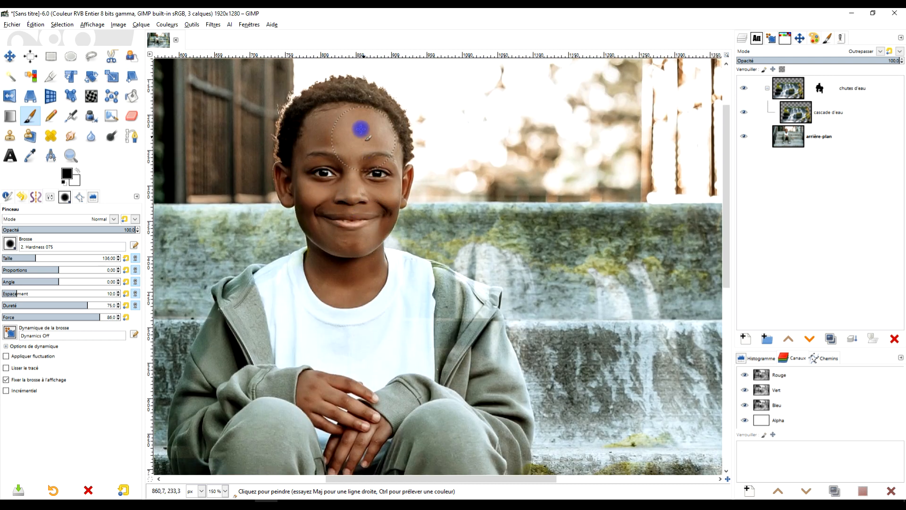
mouse_move(421, 336)
left_mouse_down()
mouse_move(456, 327)
mouse_move(453, 315)
mouse_move(390, 292)
mouse_move(412, 287)
mouse_move(465, 326)
mouse_move(472, 319)
mouse_move(451, 314)
mouse_move(481, 357)
mouse_move(489, 395)
mouse_move(501, 396)
mouse_move(485, 348)
mouse_move(446, 298)
mouse_move(387, 297)
mouse_move(305, 327)
mouse_move(308, 285)
mouse_move(320, 278)
mouse_move(240, 312)
left_mouse_up()
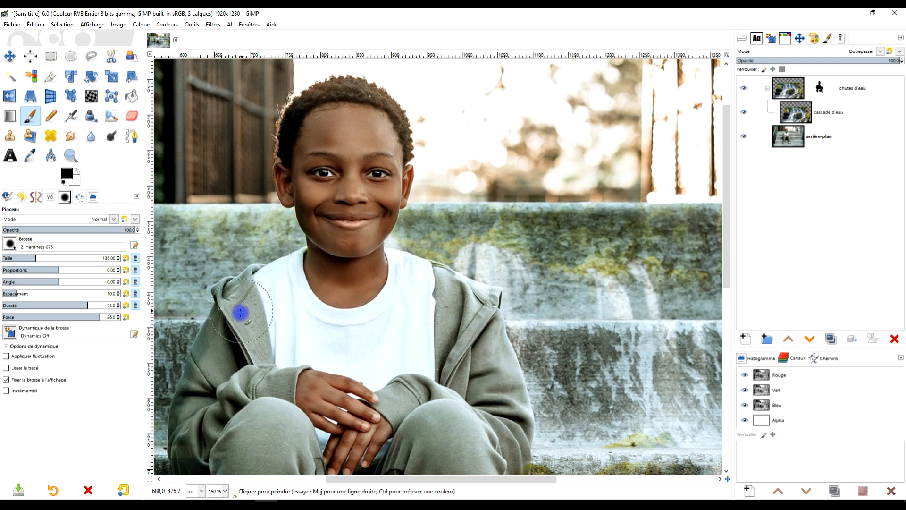
Refine the group mask along the edge of the hoodie sleeve farthest from the robot, using black on the sleeve and white on the stairs.
scroll(219, 380, "up", 2)
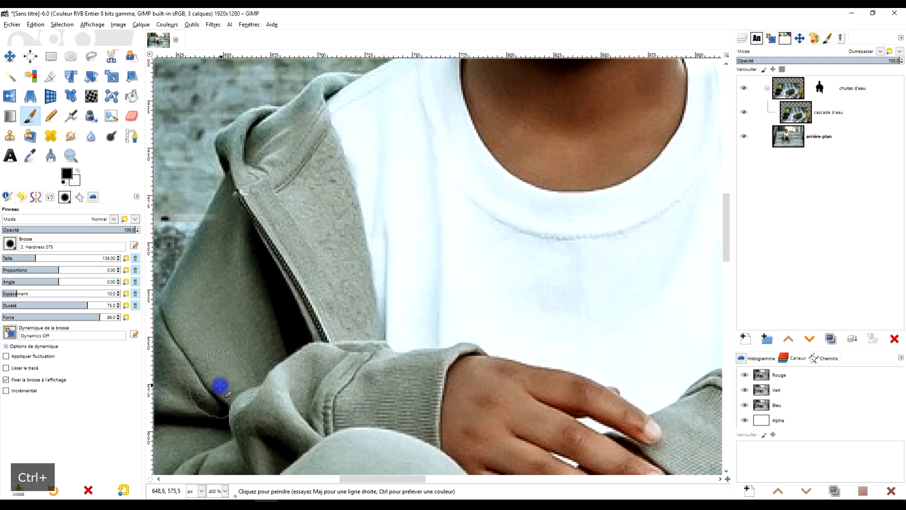
scroll(251, 259, "up", 2)
left_click_drag(245, 242, 348, 283)
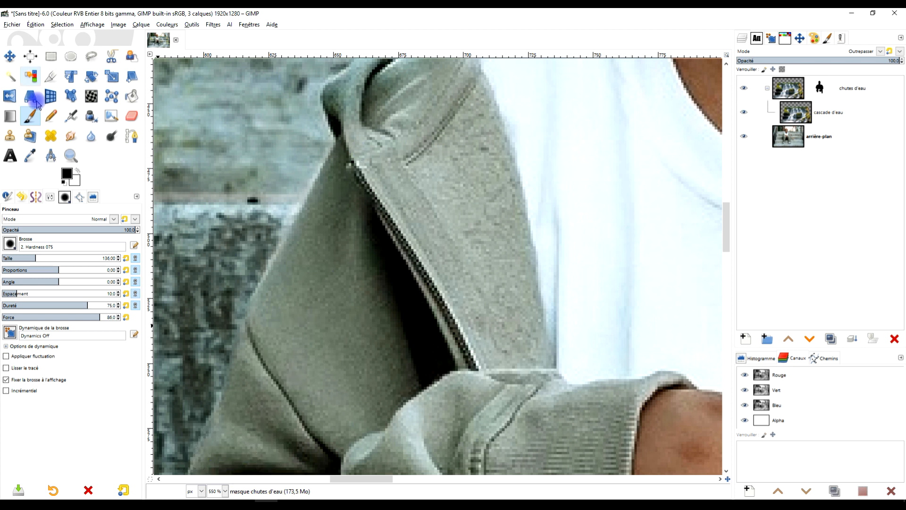
left_click(79, 175)
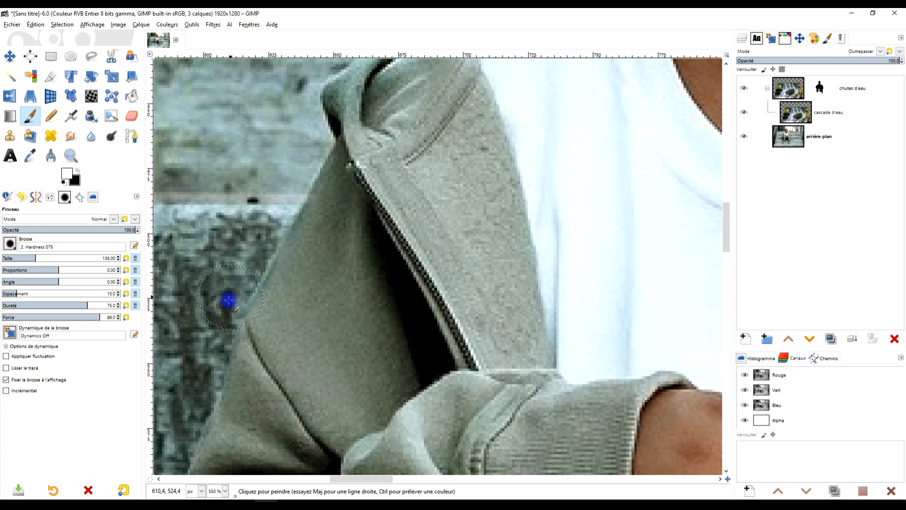
scroll(293, 220, "down", 4)
scroll(310, 250, "up", 4)
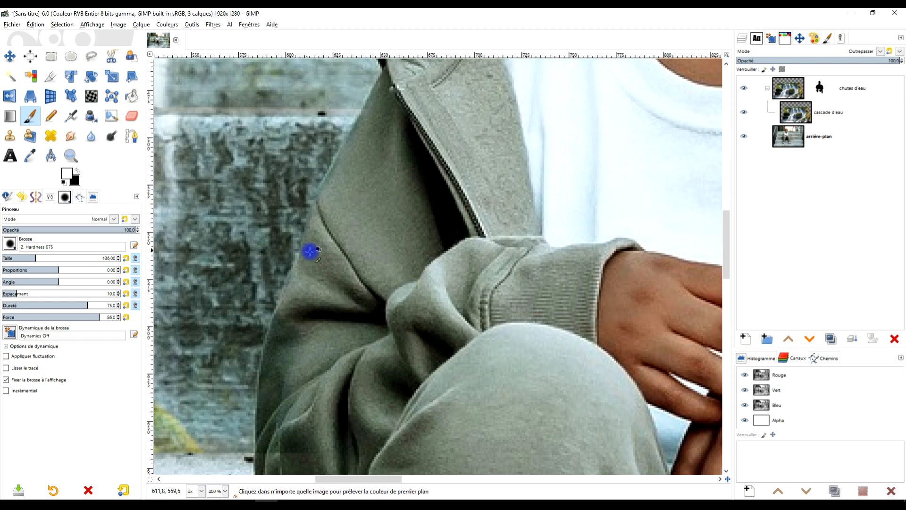
left_click(78, 171)
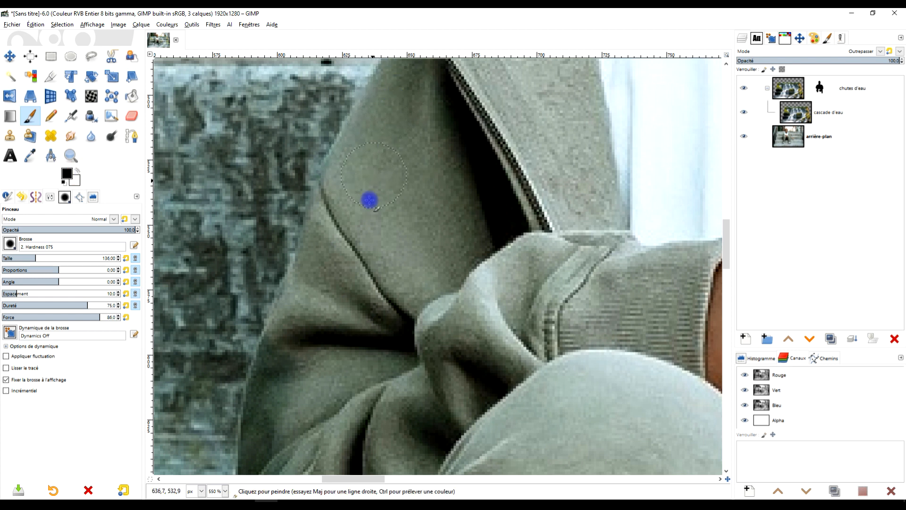
Paint the group mask black over the lower sleeve, the hanging hoodie edge and the trouser leg farthest from the robot.
scroll(283, 425, "down", 5)
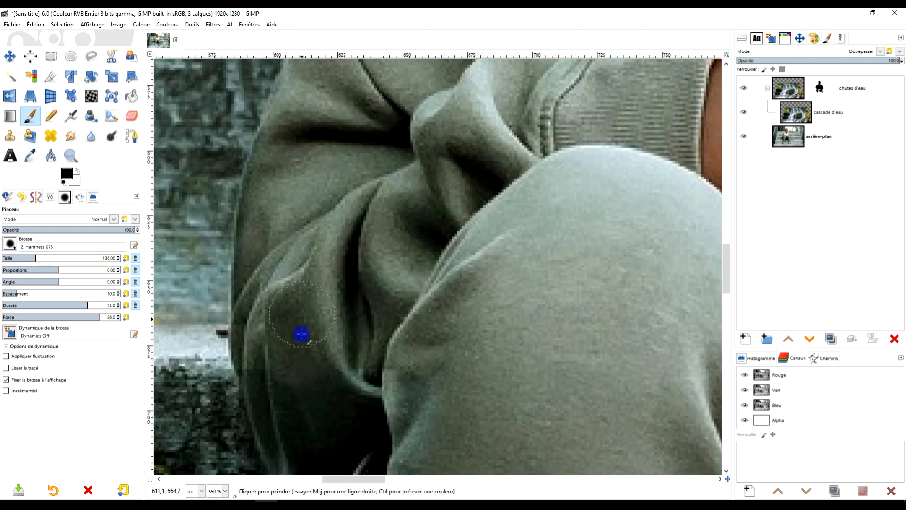
scroll(475, 341, "down", 5)
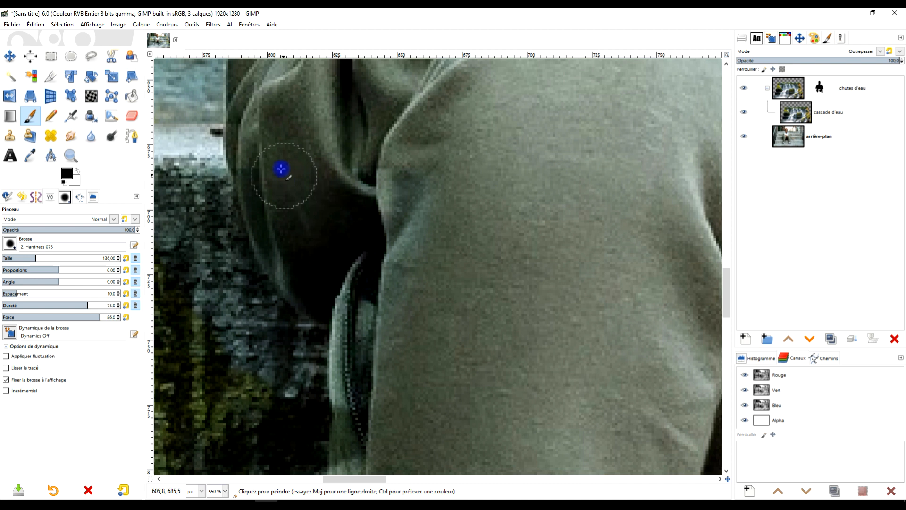
mouse_move(286, 235)
left_mouse_down()
mouse_move(314, 282)
mouse_move(367, 297)
mouse_move(382, 394)
mouse_move(377, 341)
mouse_move(363, 328)
left_mouse_up()
scroll(505, 284, "down", 5)
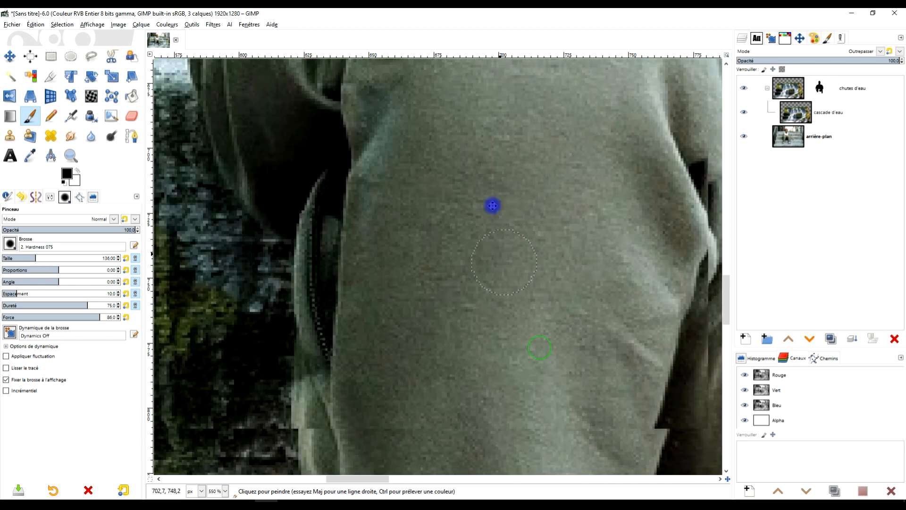
mouse_move(309, 122)
left_mouse_down()
mouse_move(296, 159)
mouse_move(299, 220)
mouse_move(305, 183)
left_mouse_up()
mouse_move(296, 222)
left_mouse_down()
mouse_move(367, 353)
mouse_move(366, 338)
mouse_move(339, 333)
left_mouse_up()
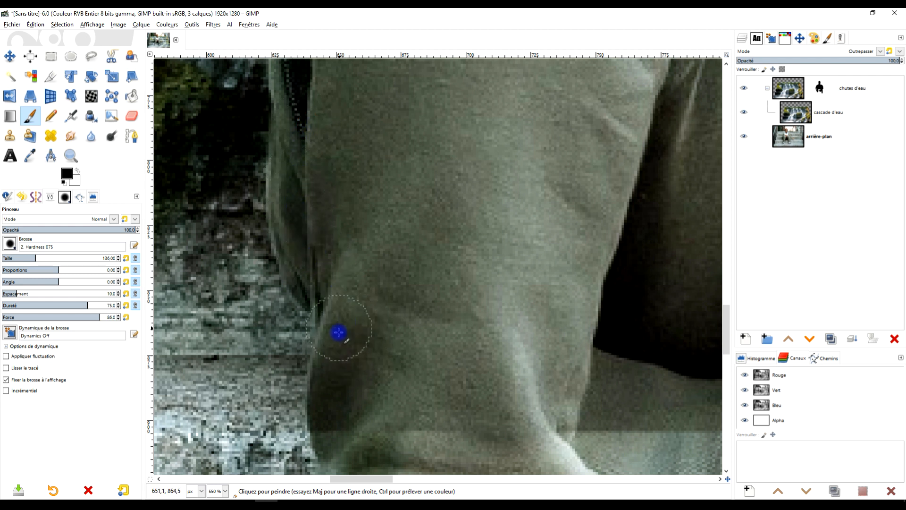
Paint the group mask black over that leg's ankle cuff, the hoodie corner hanging beside it, and the shoe below.
scroll(467, 281, "down", 4)
scroll(384, 277, "up", 3)
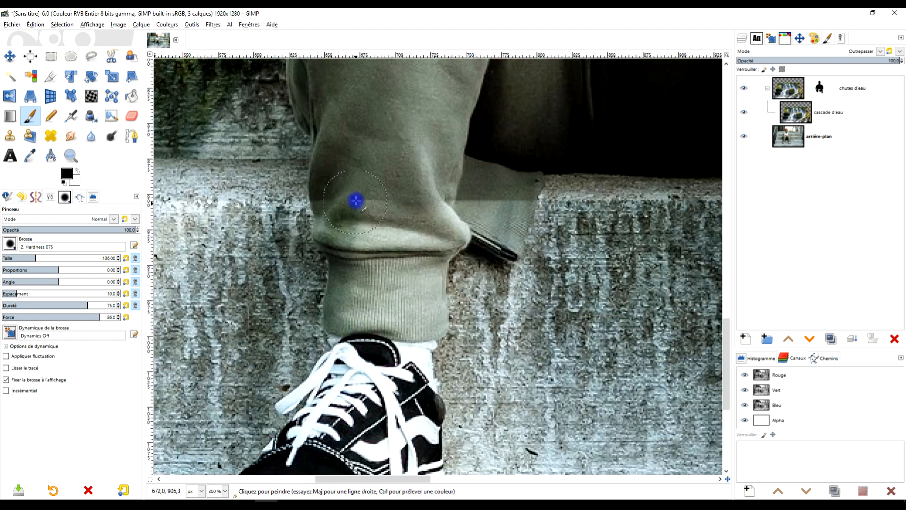
mouse_move(341, 198)
left_mouse_down()
mouse_move(364, 343)
mouse_move(379, 162)
mouse_move(378, 331)
mouse_move(387, 341)
mouse_move(406, 183)
mouse_move(400, 324)
mouse_move(412, 340)
mouse_move(420, 193)
left_mouse_up()
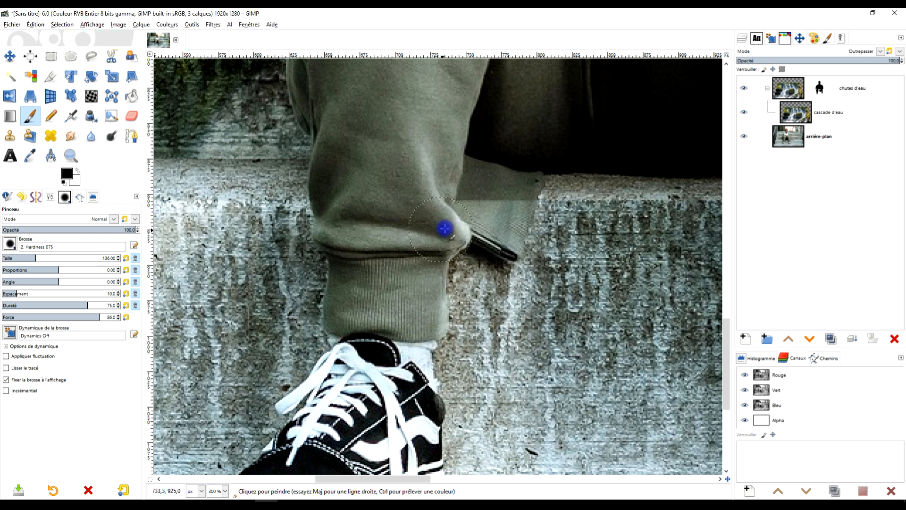
scroll(445, 228, "up", 1)
mouse_move(469, 214)
left_mouse_down()
mouse_move(447, 194)
mouse_move(478, 218)
mouse_move(518, 195)
mouse_move(508, 248)
mouse_move(534, 205)
left_mouse_up()
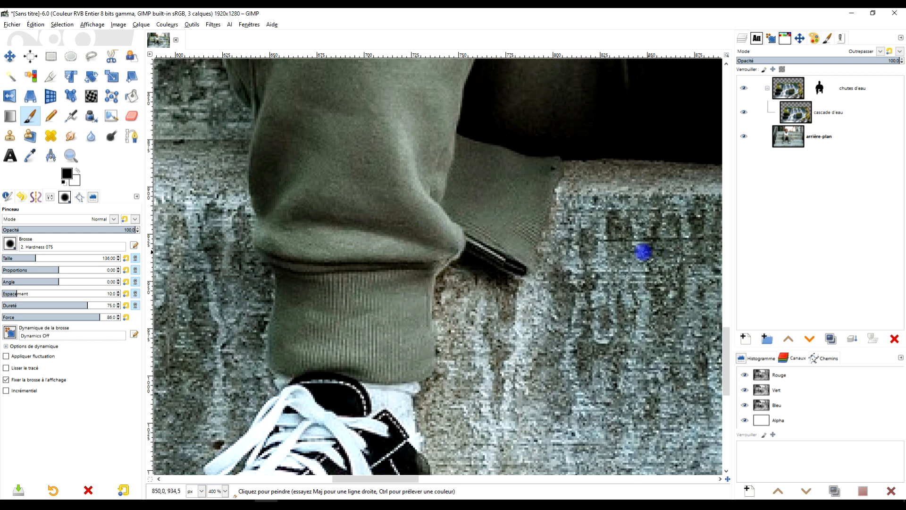
left_click_drag(644, 252, 572, 49)
mouse_move(320, 334)
left_mouse_down()
mouse_move(324, 367)
mouse_move(274, 372)
mouse_move(328, 347)
mouse_move(346, 356)
mouse_move(324, 164)
mouse_move(258, 319)
mouse_move(242, 335)
mouse_move(265, 196)
mouse_move(191, 353)
mouse_move(229, 336)
mouse_move(240, 361)
mouse_move(284, 314)
mouse_move(413, 301)
mouse_move(425, 286)
mouse_move(296, 347)
mouse_move(315, 337)
mouse_move(402, 220)
left_mouse_up()
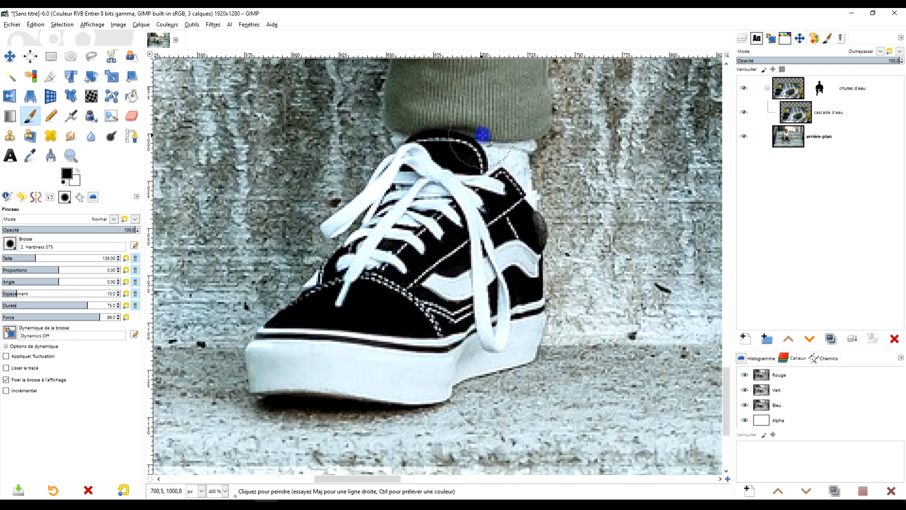
Paint the group mask black over the trouser leg nearest the robot and the zipped hoodie edge hanging beside it.
scroll(482, 136, "down", 5)
scroll(155, 364, "up", 5)
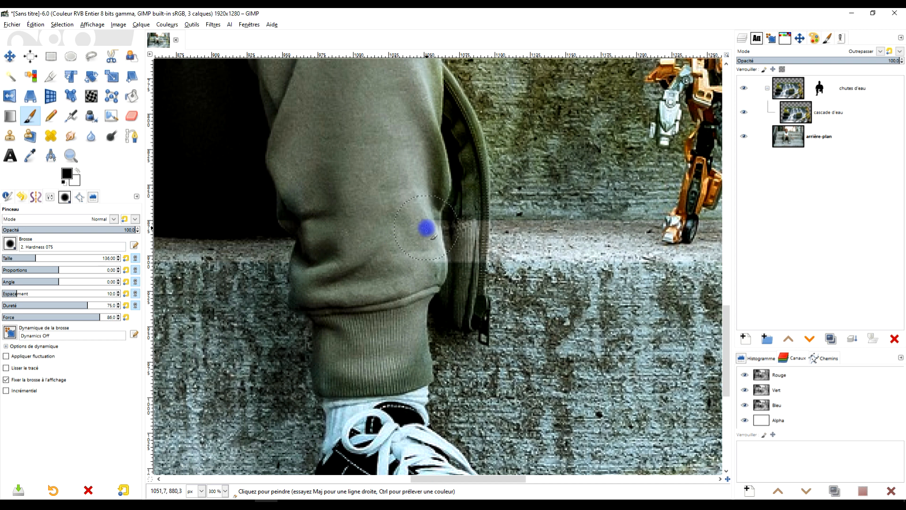
scroll(410, 215, "up", 3)
scroll(411, 215, "right", 2)
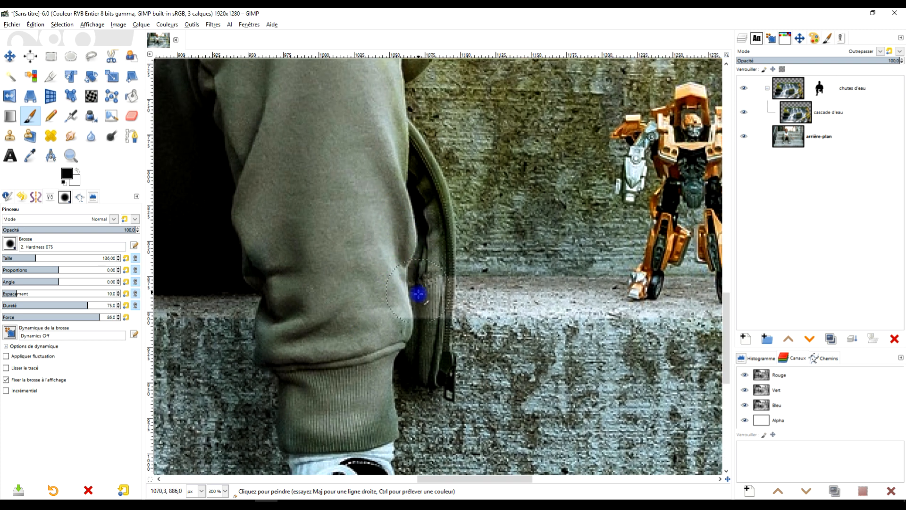
left_click_drag(419, 294, 413, 300)
left_click_drag(404, 212, 377, 129)
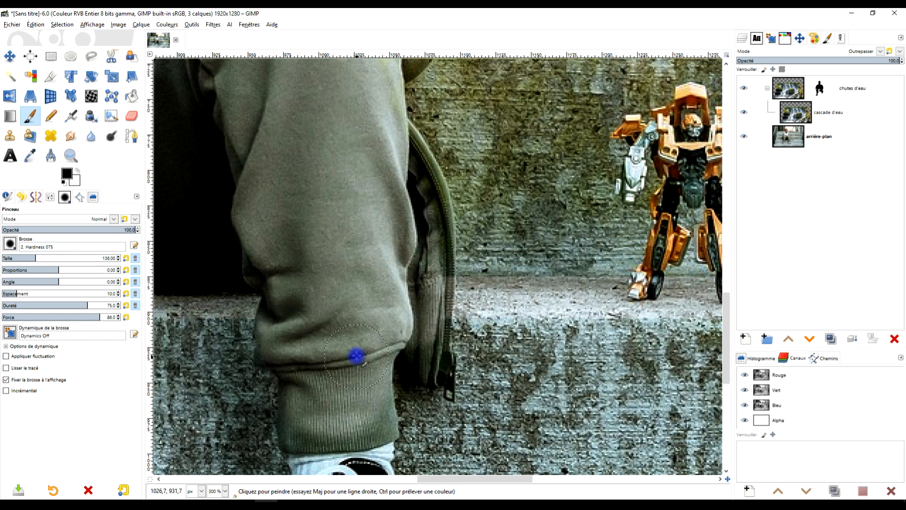
Paint the group mask black over the ribbed cuff, sock and shoe of the leg nearest the robot.
scroll(388, 206, "down", 3)
mouse_move(359, 331)
left_mouse_down()
mouse_move(374, 340)
mouse_move(381, 330)
mouse_move(330, 357)
mouse_move(370, 444)
left_mouse_up()
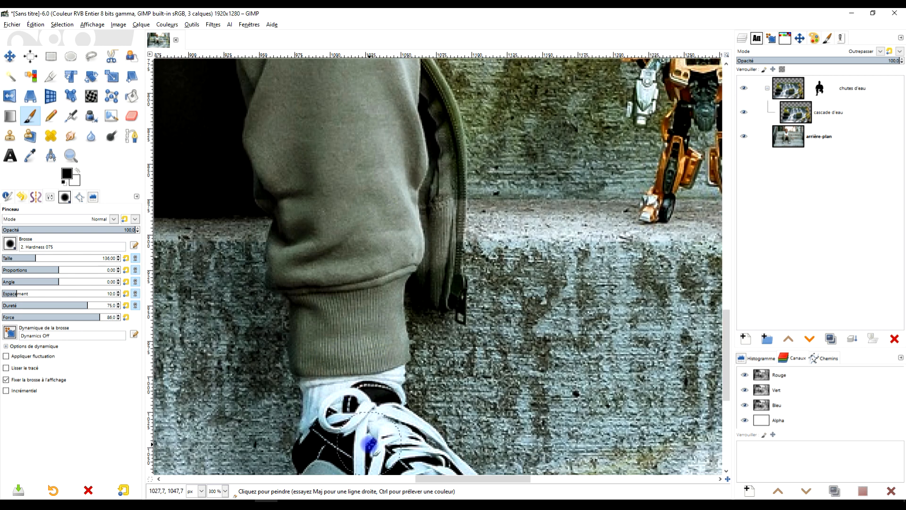
scroll(405, 356, "down", 9)
mouse_move(317, 208)
left_mouse_down()
mouse_move(276, 195)
mouse_move(273, 252)
mouse_move(315, 261)
mouse_move(304, 248)
mouse_move(322, 269)
mouse_move(352, 278)
mouse_move(368, 271)
mouse_move(321, 165)
mouse_move(391, 253)
left_mouse_up()
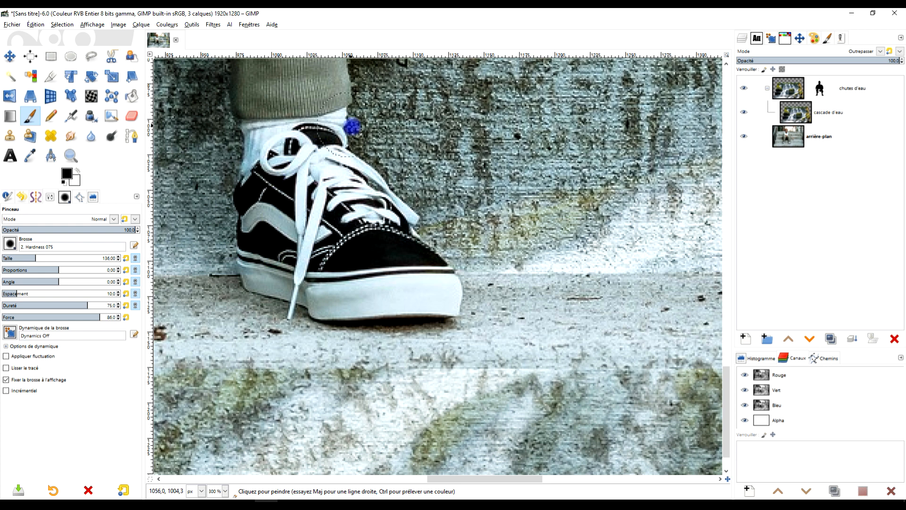
Paint the group mask black over the elbow folds nearest the robot and the trouser edge just below them.
scroll(352, 126, "down", 4)
scroll(348, 264, "up", 4)
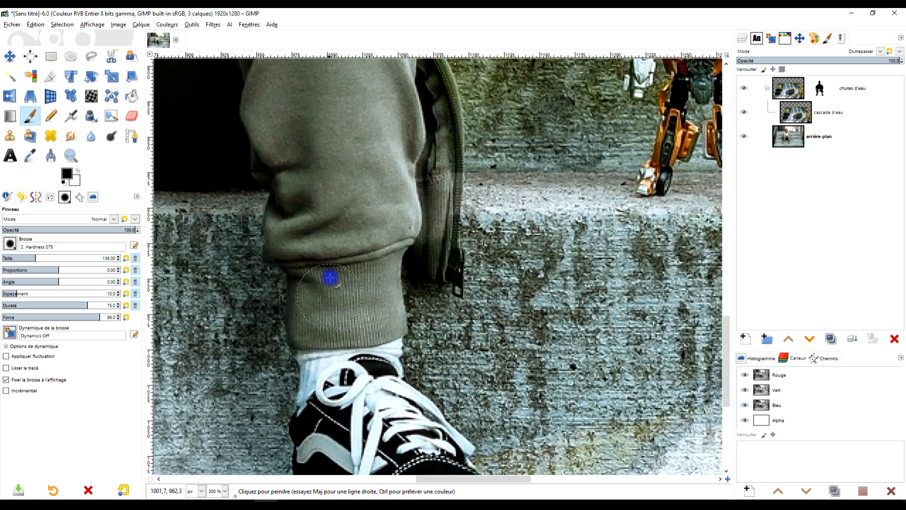
scroll(331, 278, "up", 10)
scroll(330, 277, "left", 3)
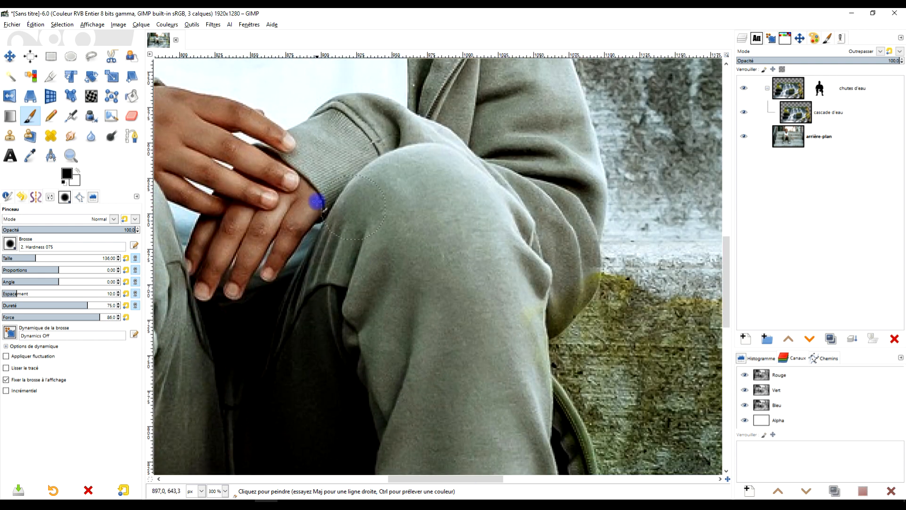
scroll(550, 178, "down", 4)
scroll(446, 249, "up", 6)
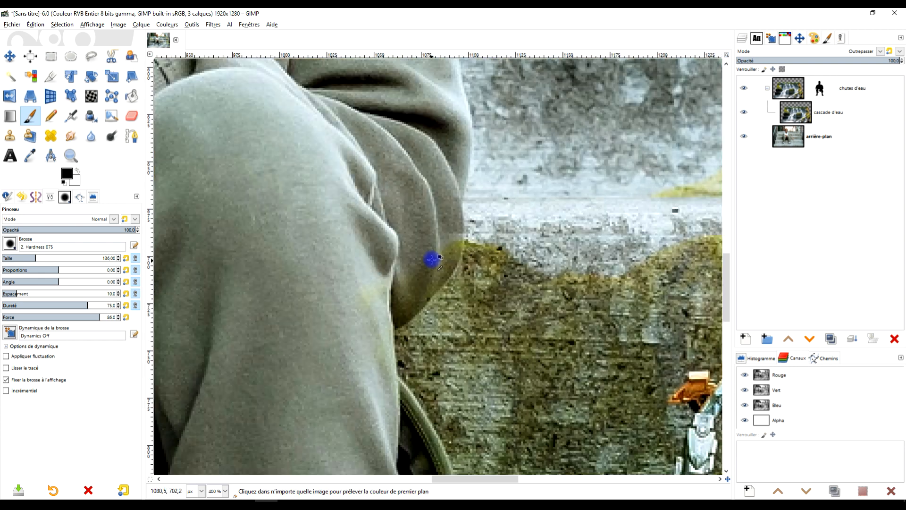
left_click_drag(427, 254, 350, 332)
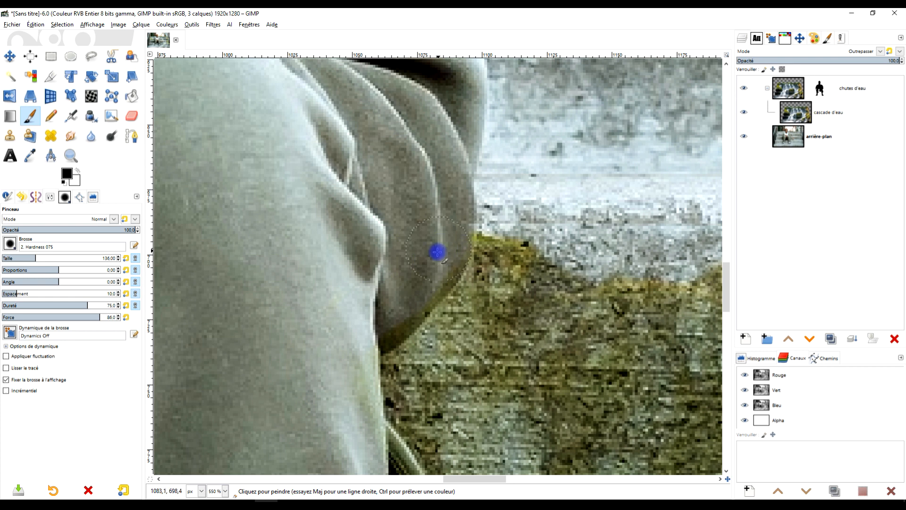
left_click_drag(420, 288, 348, 378)
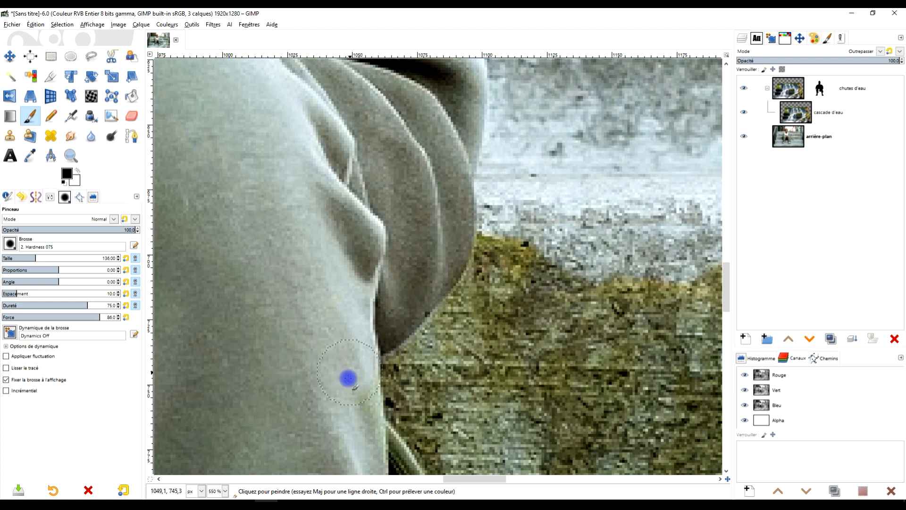
Paint the group mask black along the curved zipped hoodie edge hanging beside the trouser leg nearest the robot.
scroll(405, 314, "down", 3)
scroll(381, 202, "down", 3)
scroll(377, 259, "up", 3)
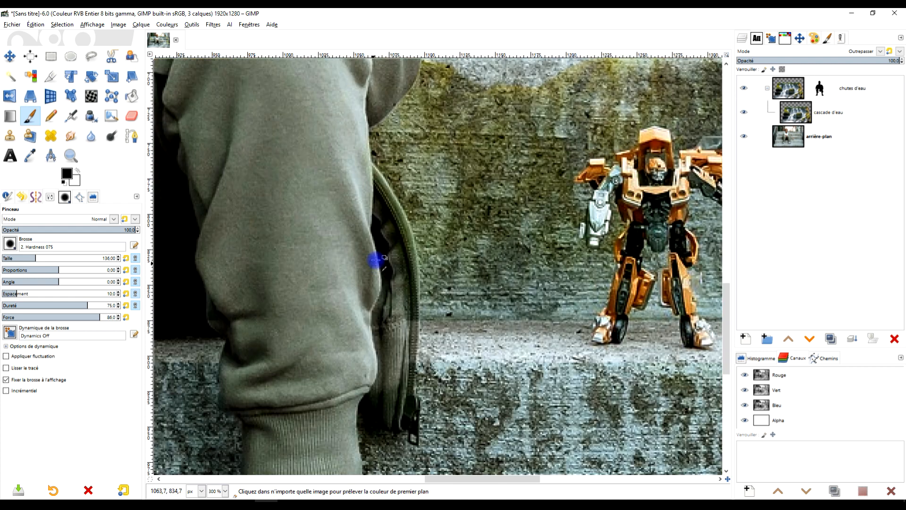
mouse_move(401, 160)
left_mouse_down()
mouse_move(423, 337)
mouse_move(416, 334)
left_mouse_up()
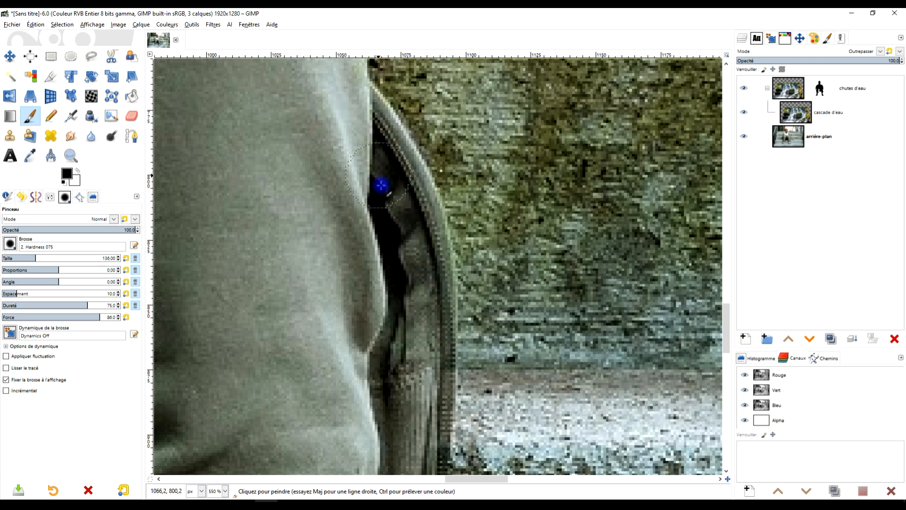
scroll(397, 247, "down", 2)
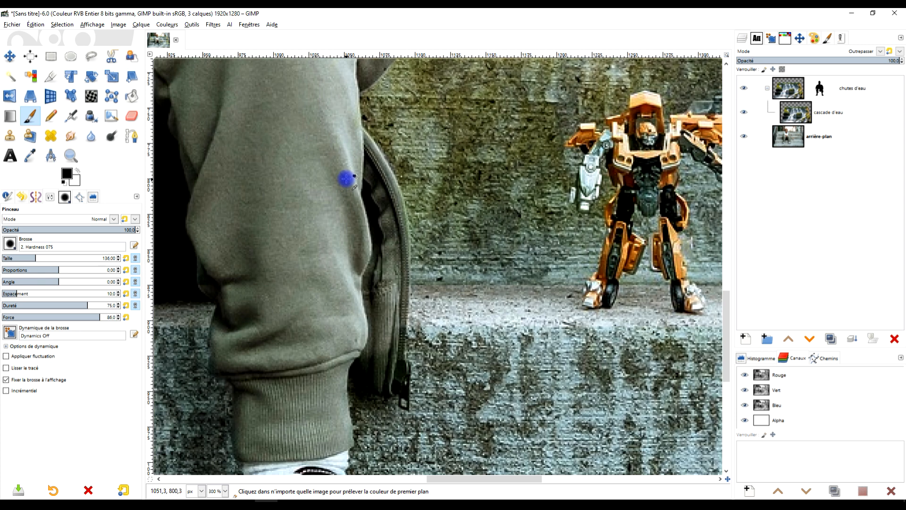
Inspect the masked edges around the sleeve and shoulder nearest the robot, the boy's face and his hair.
scroll(337, 188, "up", 1)
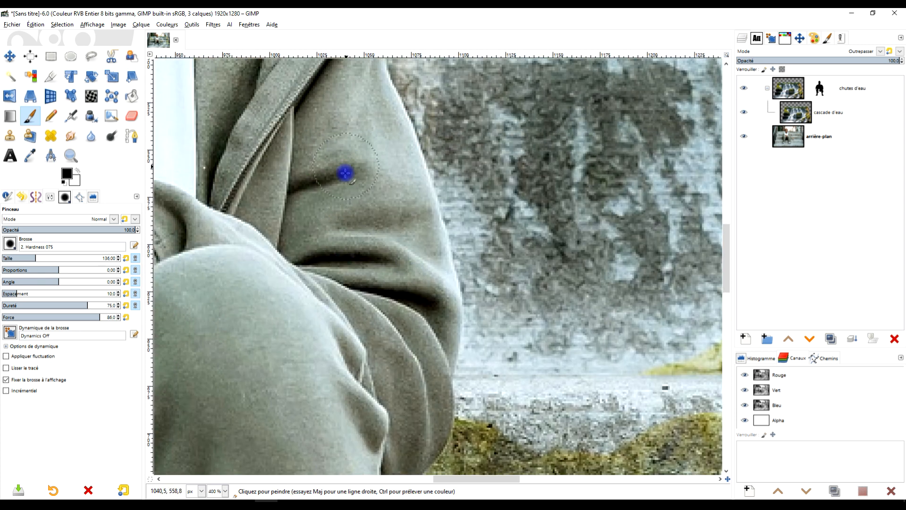
scroll(292, 137, "up", 5)
scroll(355, 264, "left", 3)
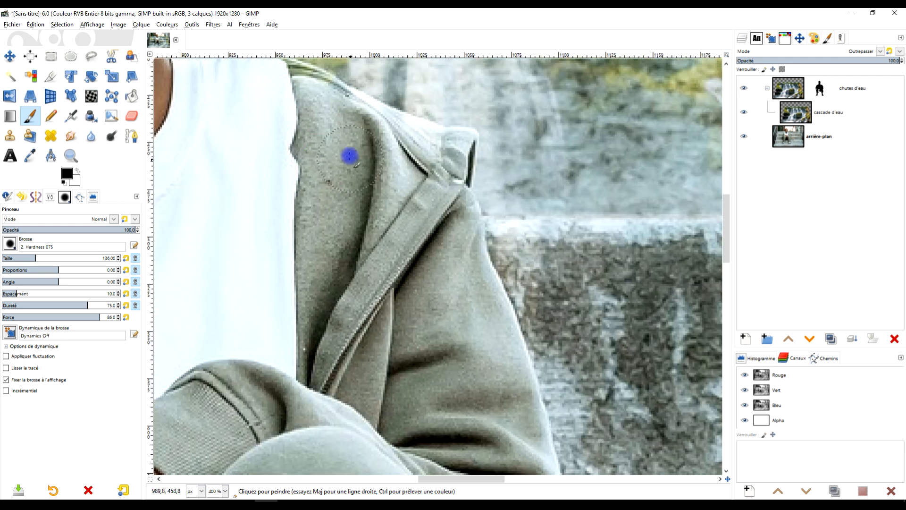
left_click_drag(273, 77, 434, 408)
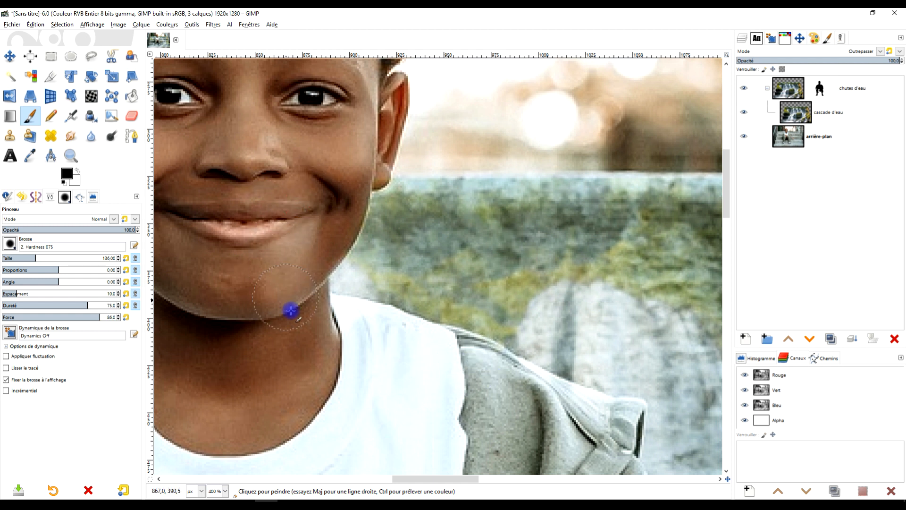
scroll(305, 188, "up", 5)
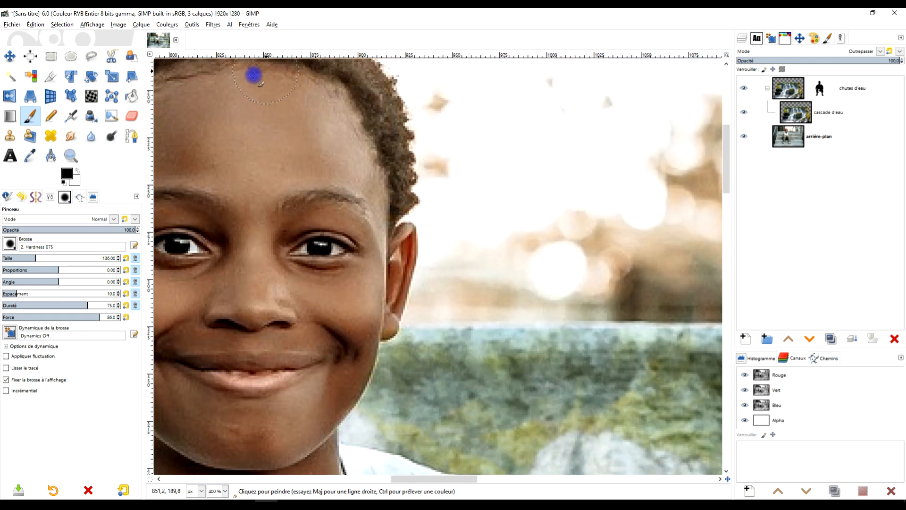
scroll(317, 211, "down", 7)
scroll(366, 171, "up", 3)
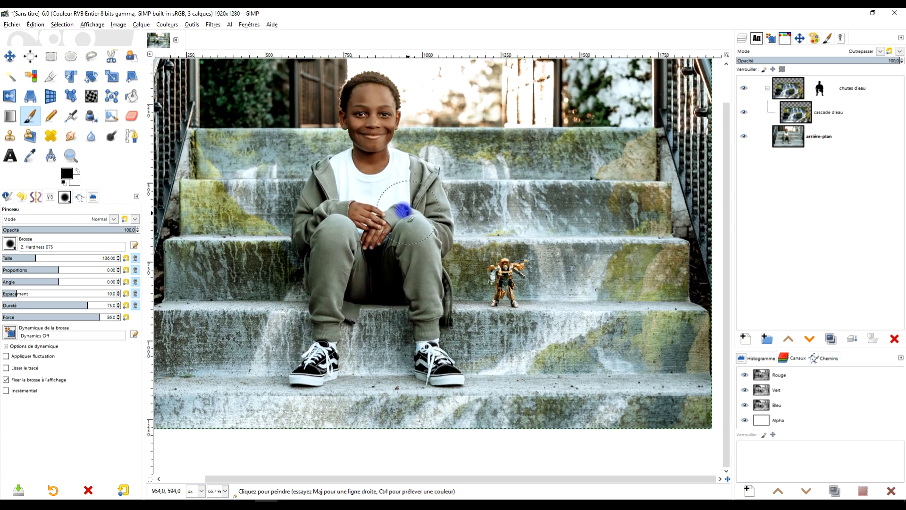
Paint the group mask black along the outer edge of the lower sleeve farthest from the robot.
scroll(401, 210, "up", 2)
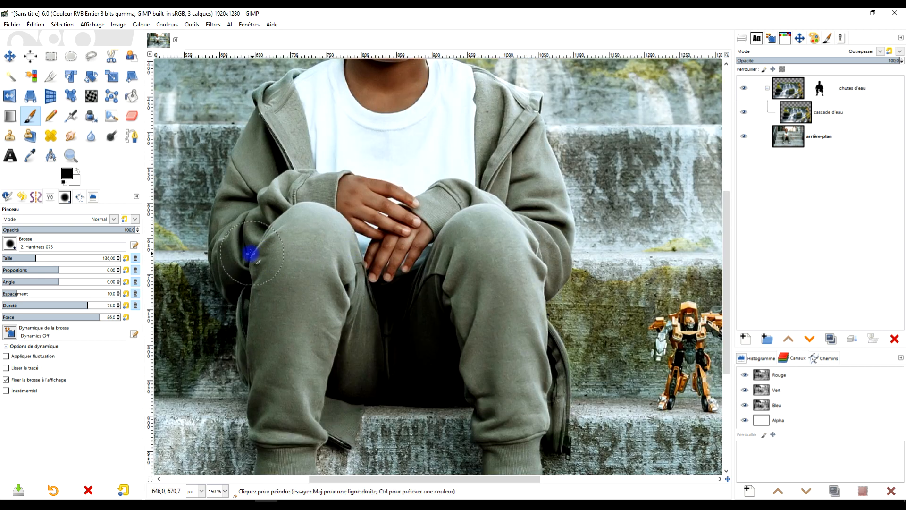
scroll(222, 215, "up", 4)
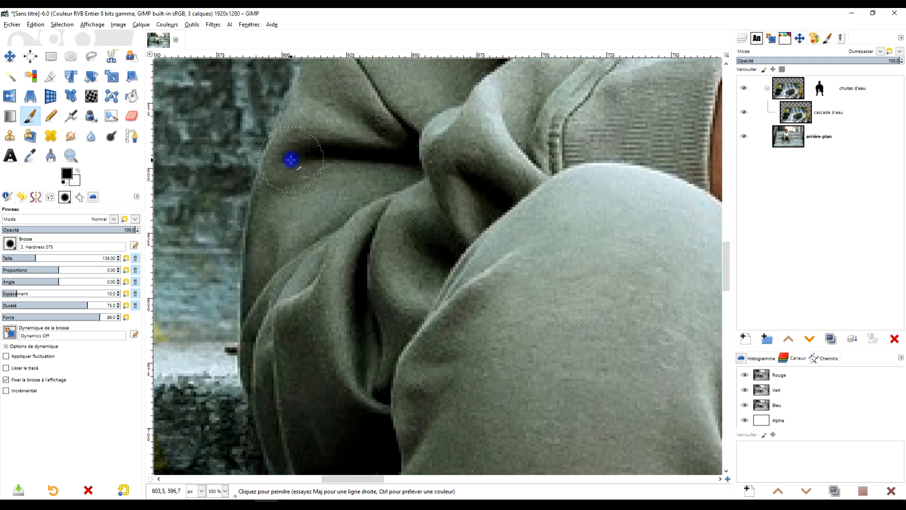
left_click_drag(273, 235, 269, 349)
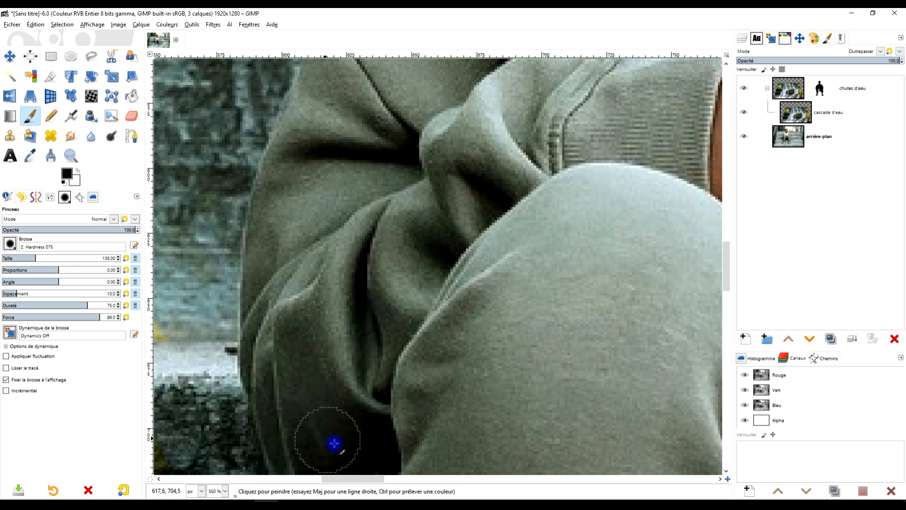
Paint the group mask black over the hood and shoulder edge on the side farthest from the robot.
scroll(334, 444, "down", 4)
scroll(411, 246, "down", 1)
scroll(336, 118, "up", 3)
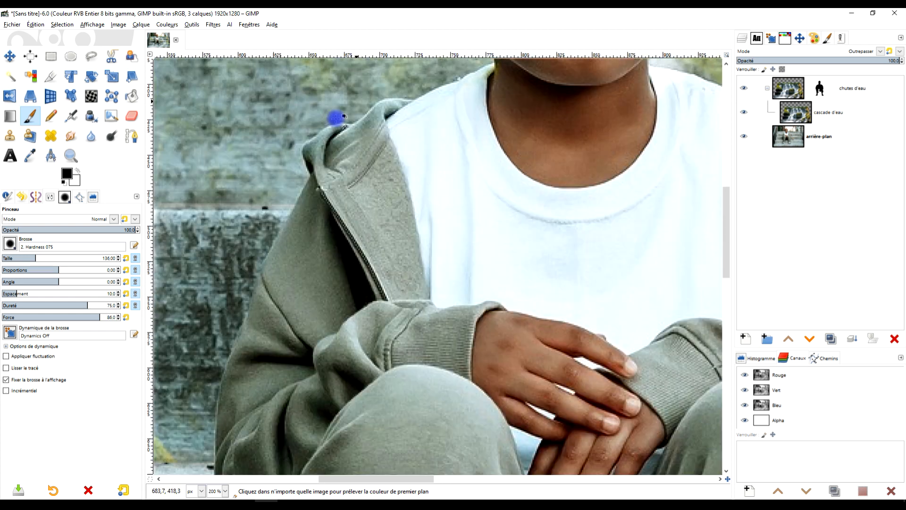
scroll(336, 118, "up", 3)
left_click_drag(426, 116, 467, 122)
mouse_move(334, 208)
left_mouse_down()
mouse_move(315, 184)
mouse_move(304, 193)
mouse_move(297, 182)
mouse_move(303, 209)
mouse_move(329, 168)
left_mouse_up()
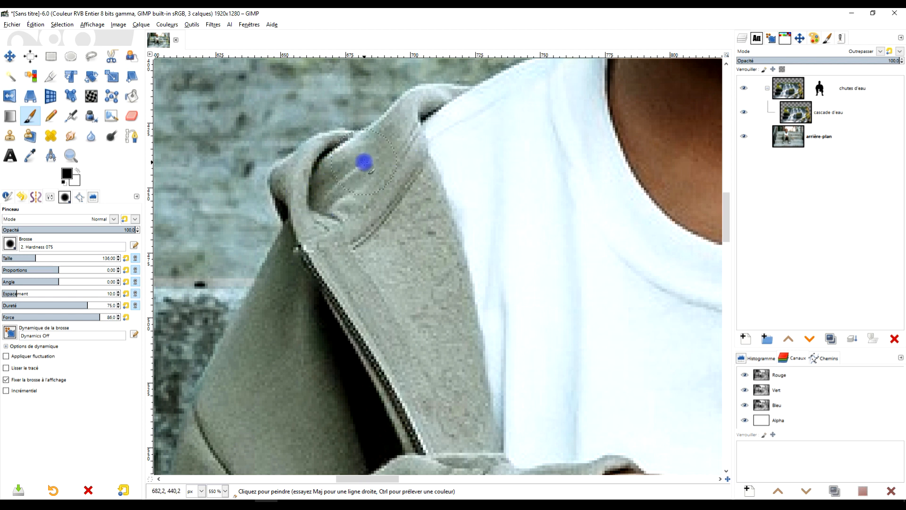
Display the "chutes d'eau" group mask on the canvas and paint black over the white gaps left inside the torso.
right_click(820, 87)
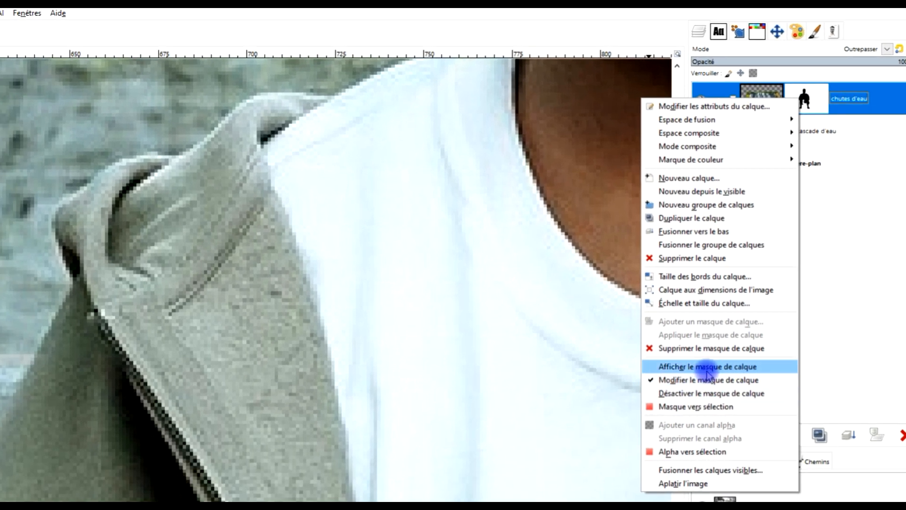
left_click(706, 367)
left_click_drag(489, 344, 334, 307)
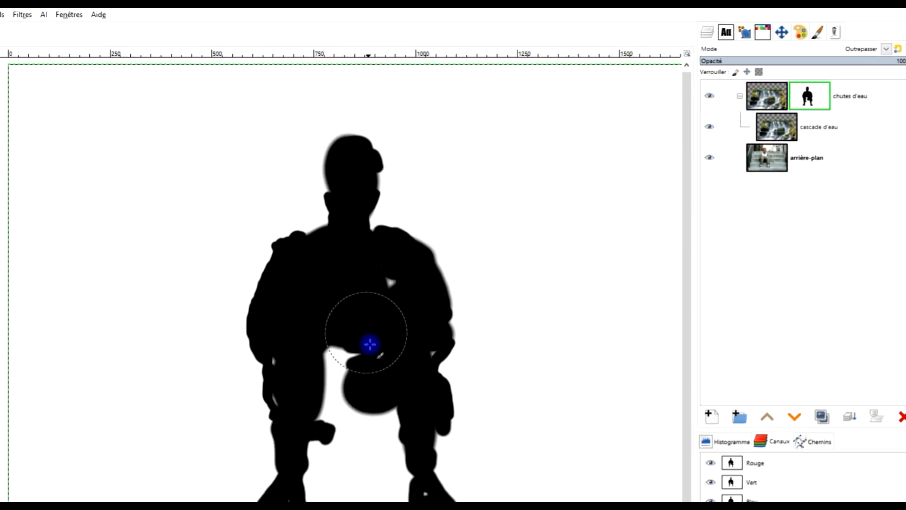
scroll(366, 355, "up", 2)
left_click_drag(369, 219, 354, 208)
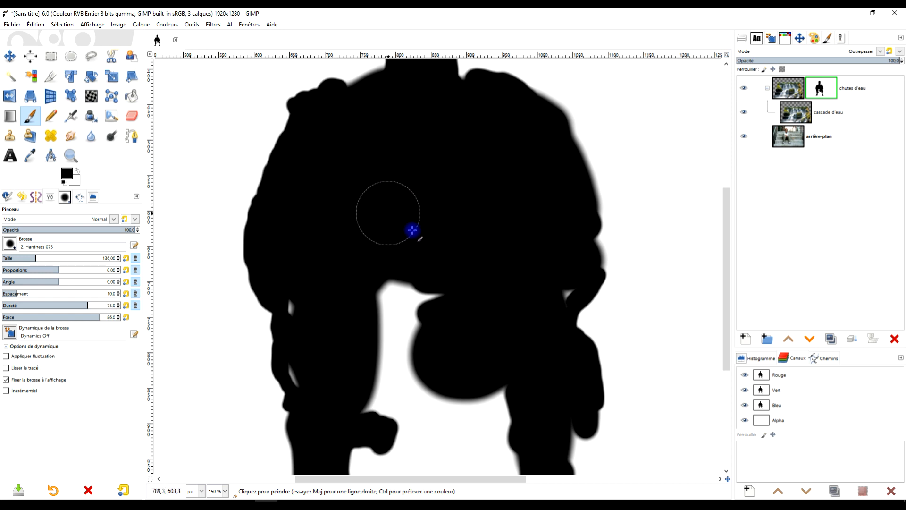
Examine the leg area of the displayed mask and switch the mask display off to compare it with the photo.
scroll(472, 241, "down", 3)
scroll(439, 267, "up", 3)
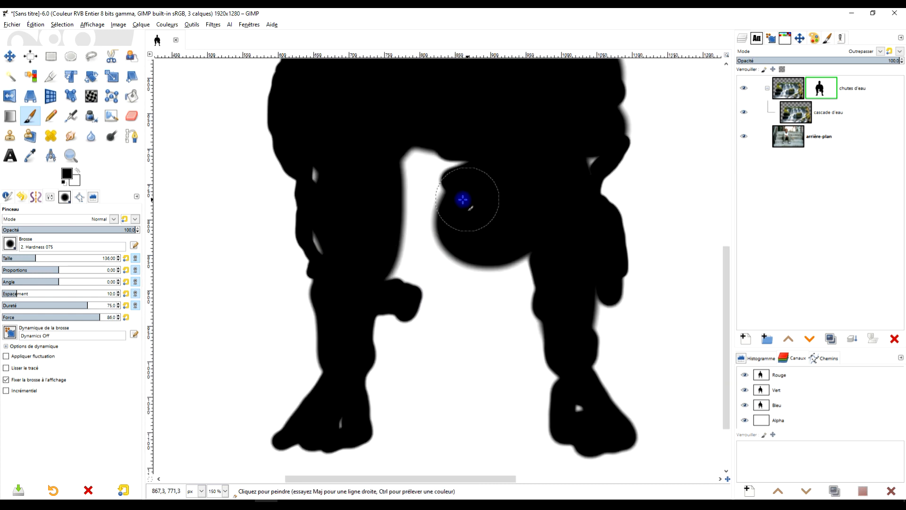
right_click(813, 89)
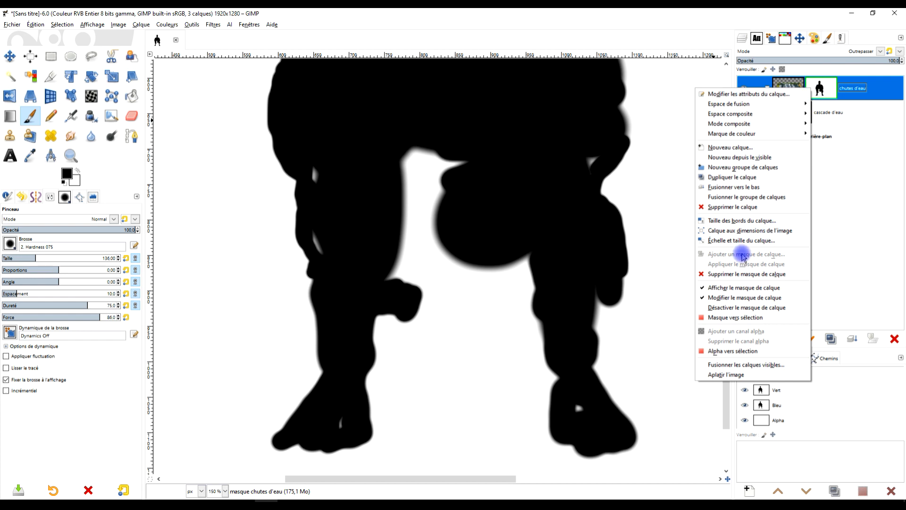
left_click(724, 287)
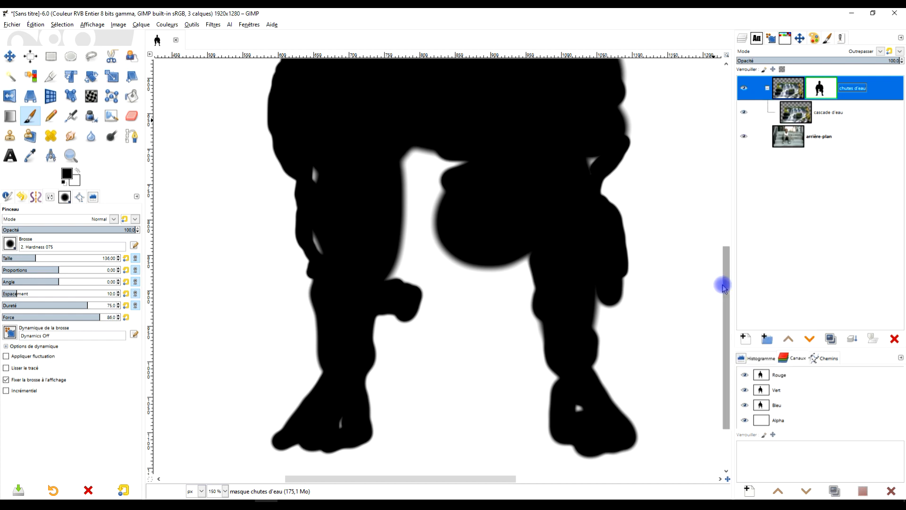
Display the group mask again and paint black over the white areas between the thighs, under the elbow and along the outer leg.
right_click(825, 89)
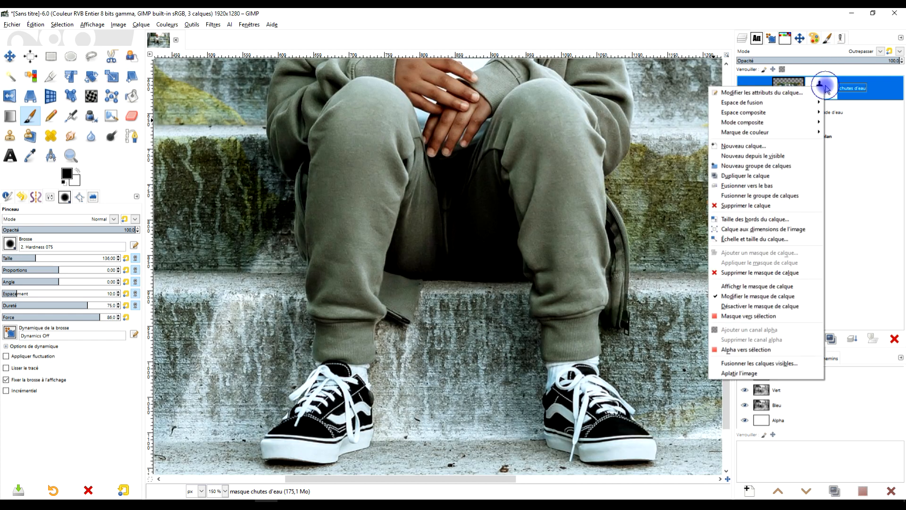
left_click(770, 287)
mouse_move(396, 173)
left_mouse_down()
mouse_move(433, 182)
mouse_move(422, 212)
mouse_move(455, 211)
left_mouse_up()
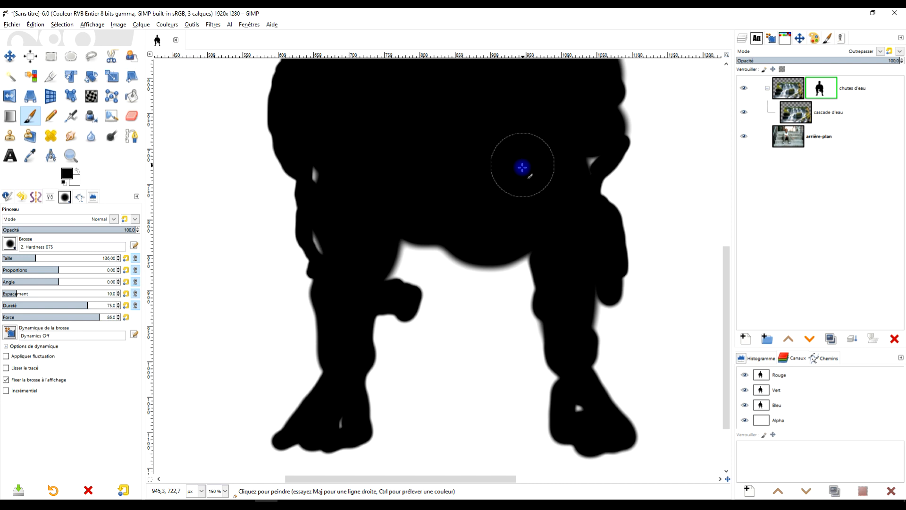
left_click_drag(536, 162, 587, 156)
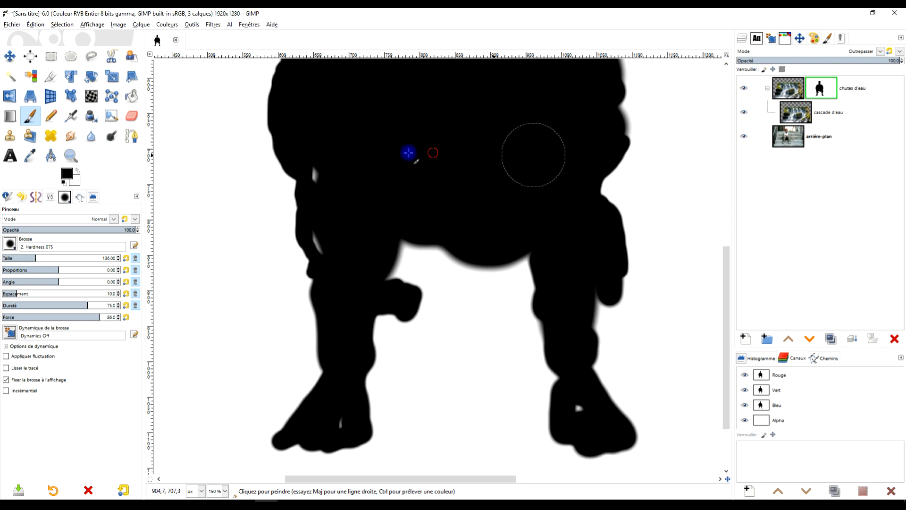
mouse_move(348, 162)
left_mouse_down()
mouse_move(330, 170)
mouse_move(332, 240)
left_mouse_up()
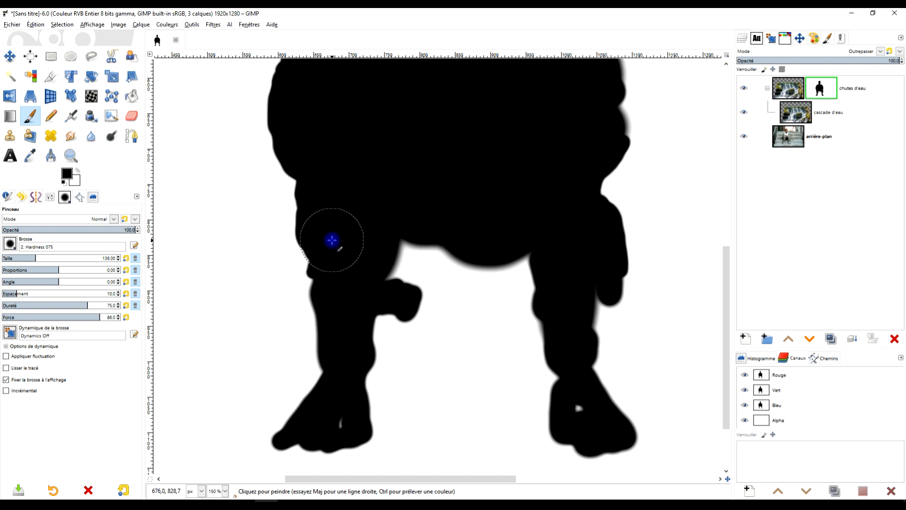
Paint black over the small white specks inside both shoes of the displayed mask.
scroll(566, 284, "down", 5)
left_click_drag(571, 294, 580, 302)
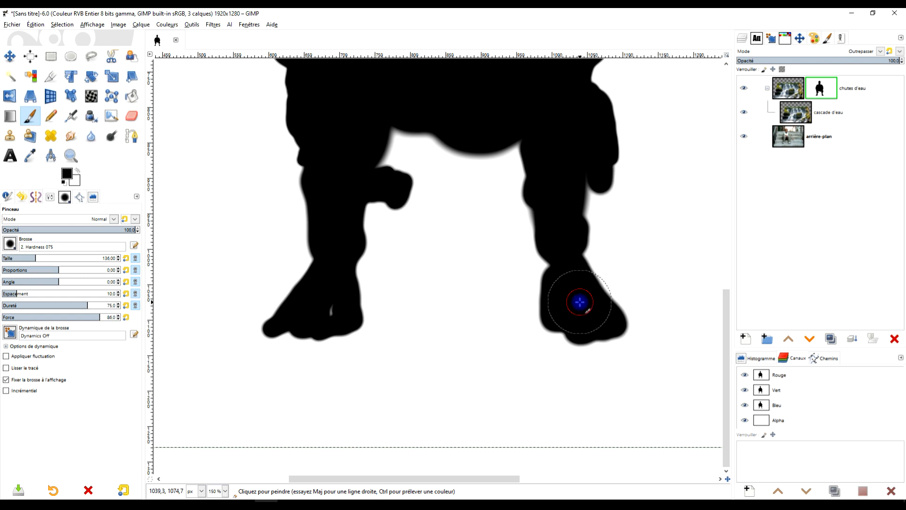
left_click(327, 303)
Check the torso and head of the displayed mask, and switch the mask display off to return to the composited photo.
mouse_move(441, 166)
left_mouse_down()
mouse_move(451, 336)
mouse_move(445, 369)
left_mouse_up()
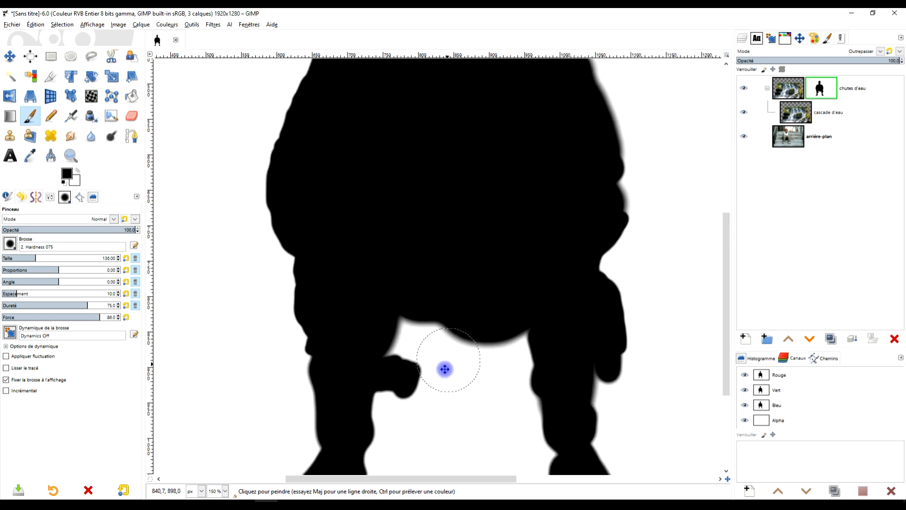
left_click_drag(458, 197, 479, 440)
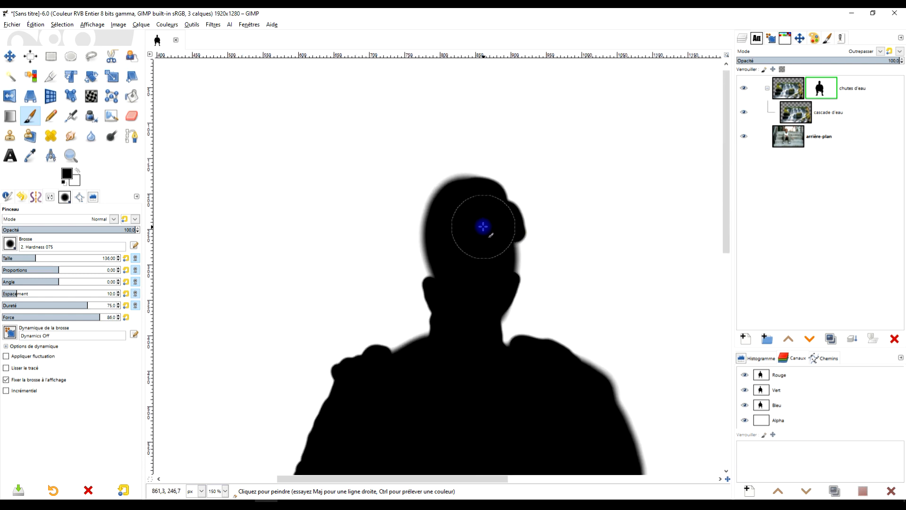
right_click(821, 90)
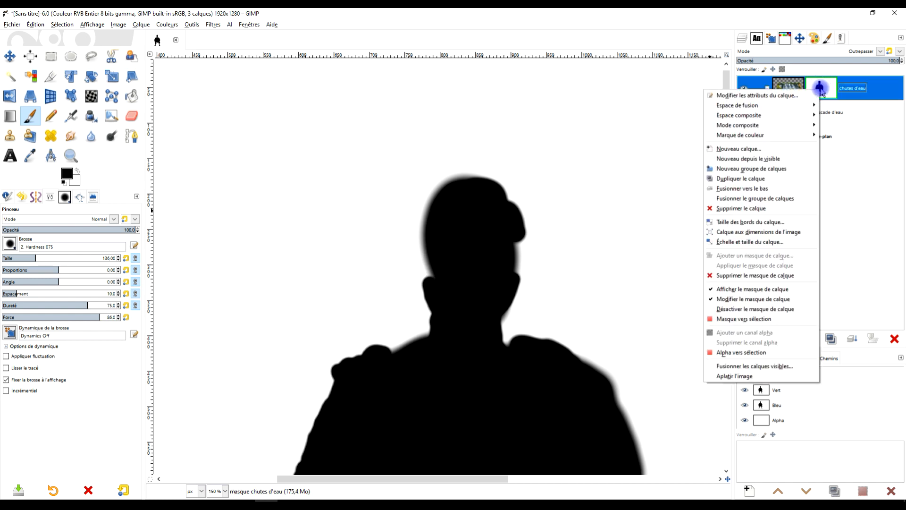
left_click(765, 294)
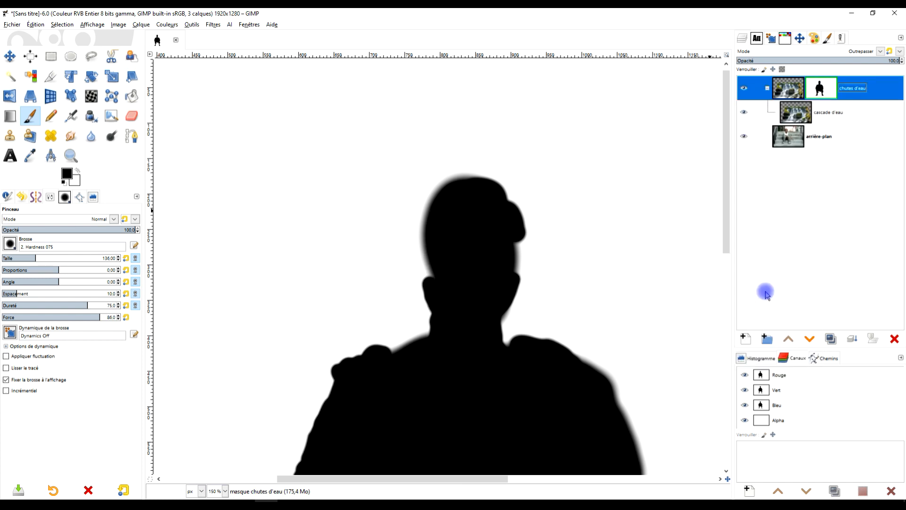
left_click_drag(466, 307, 487, 52)
scroll(556, 200, "down", 5)
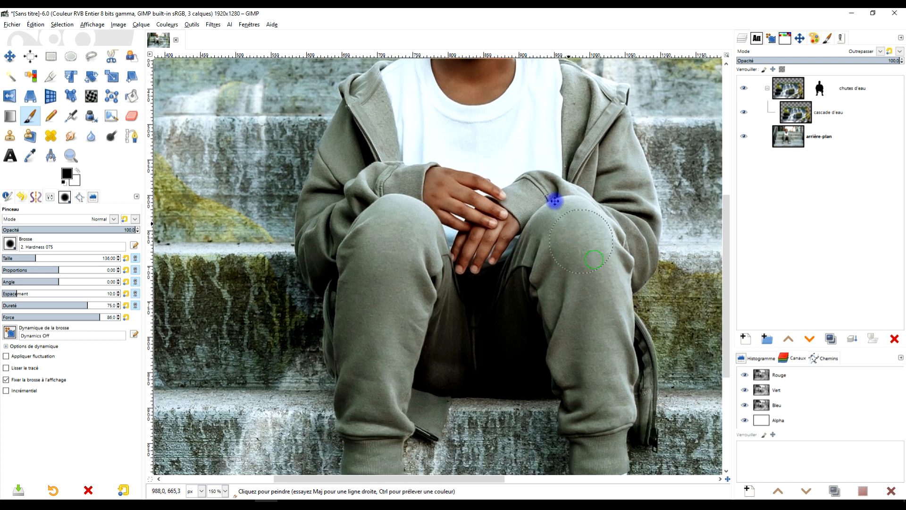
scroll(547, 284, "up", 1)
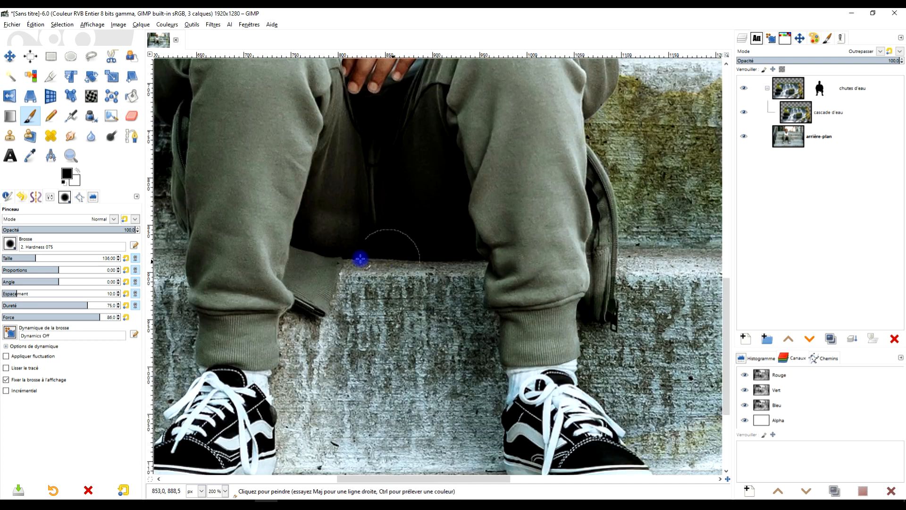
Draw a closed freehand selection along the step edge between the legs, around the trouser cuff and hanging jacket zip, and back across the thighs.
key("f")
left_click(345, 258)
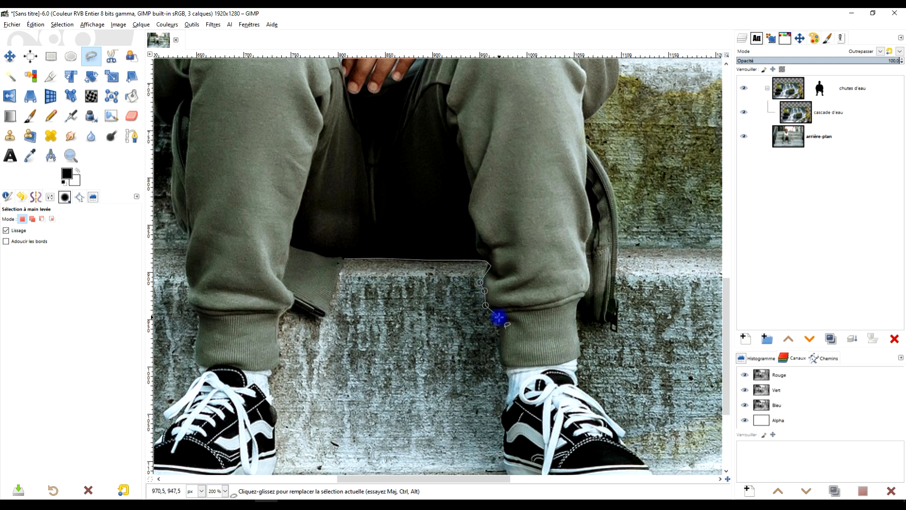
left_click(538, 383)
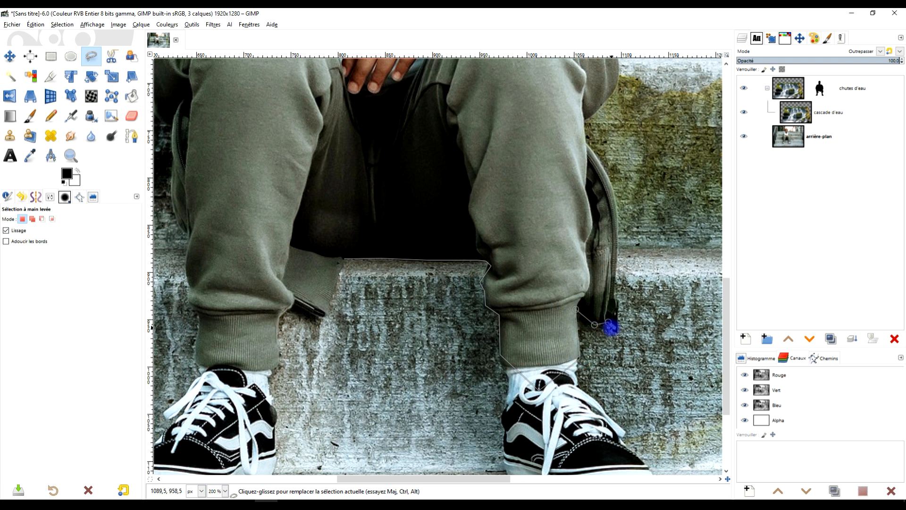
left_click(612, 219)
left_click(398, 125)
left_click(331, 125)
left_click(281, 165)
left_click(260, 201)
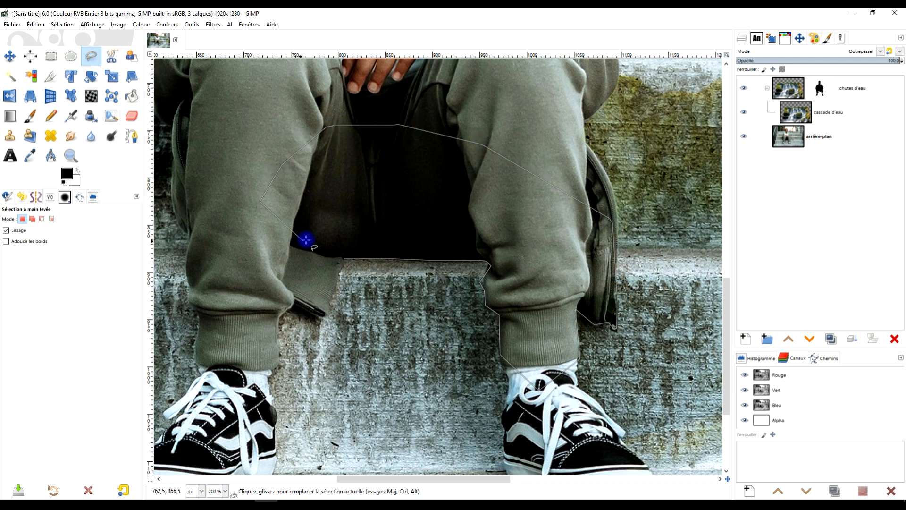
left_click(344, 258)
key("Return")
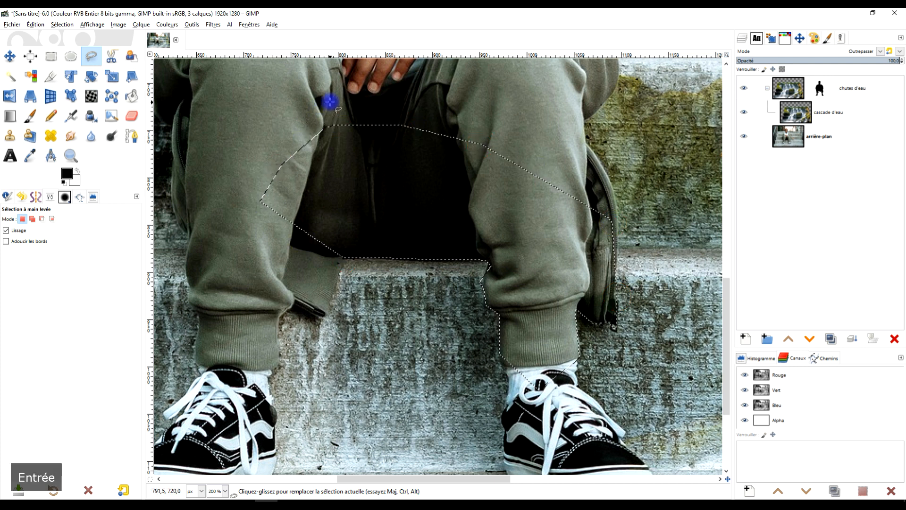
Display the "chutes d'eau" group mask and paint the area inside the freehand selection black.
right_click(821, 88)
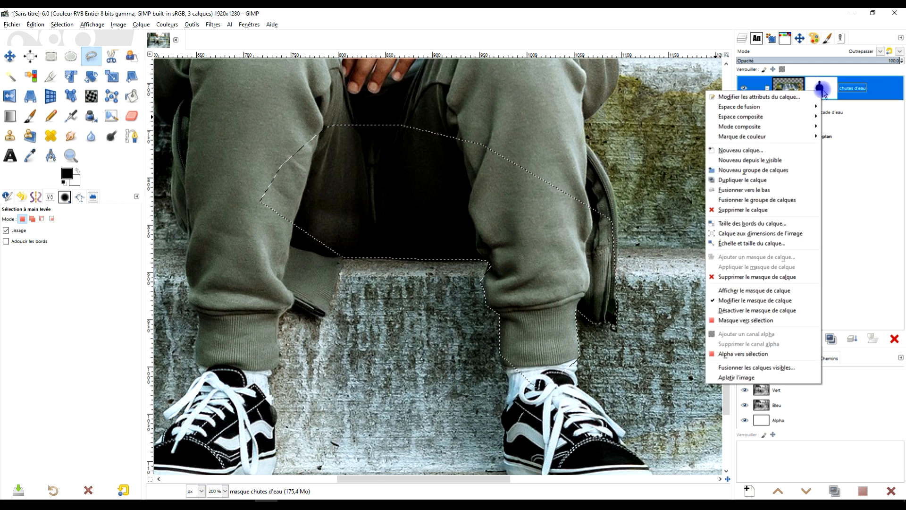
left_click(743, 292)
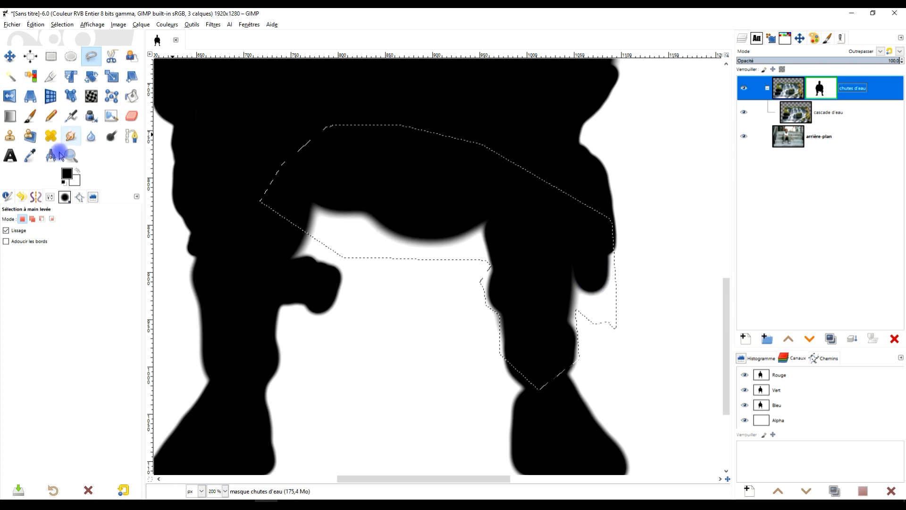
left_click(30, 115)
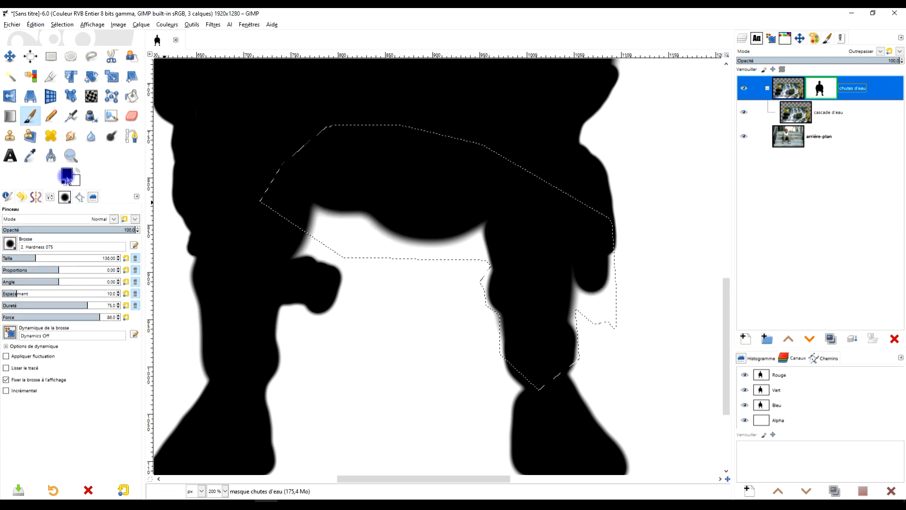
left_click_drag(63, 174, 559, 155)
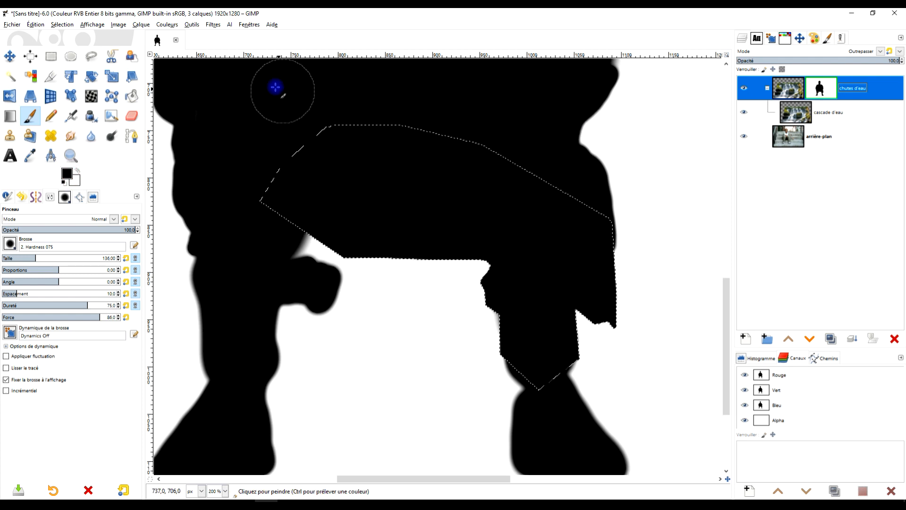
Clear the selection and switch the group mask display off to return to the composited photo.
left_click(63, 24)
left_click(63, 47)
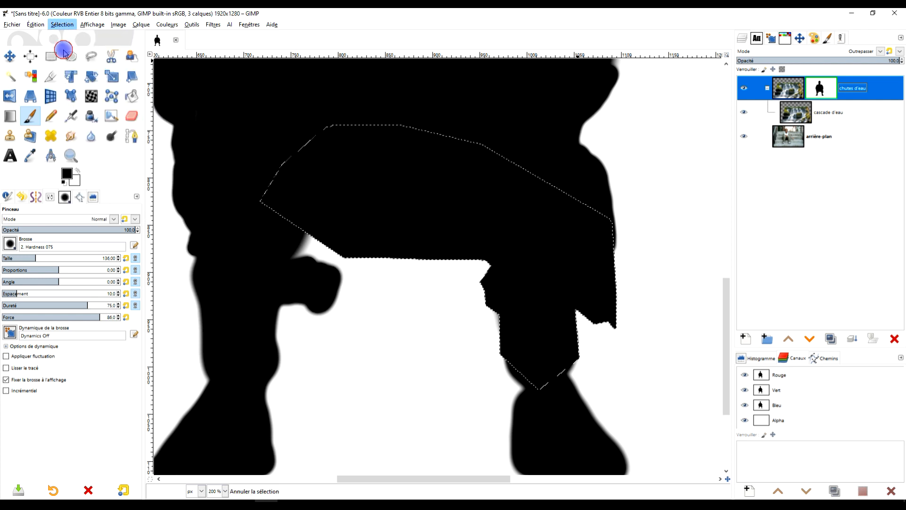
right_click(826, 94)
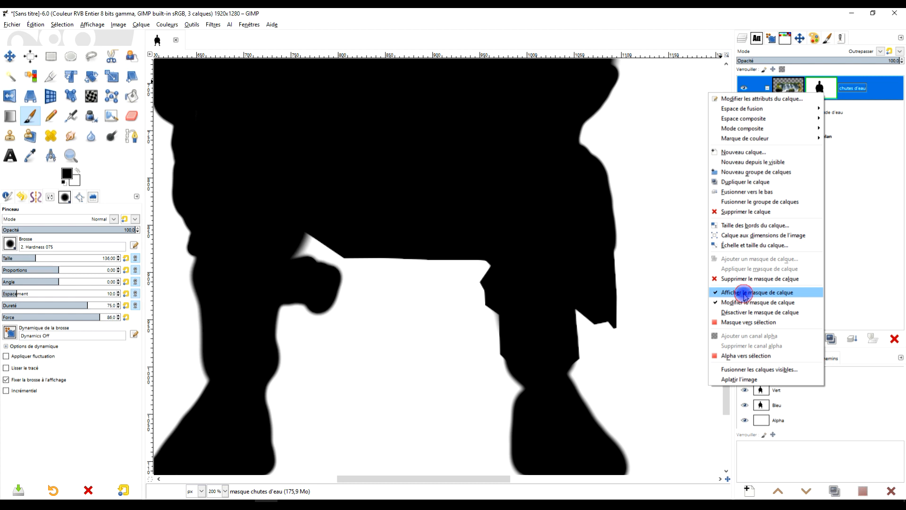
left_click(744, 293)
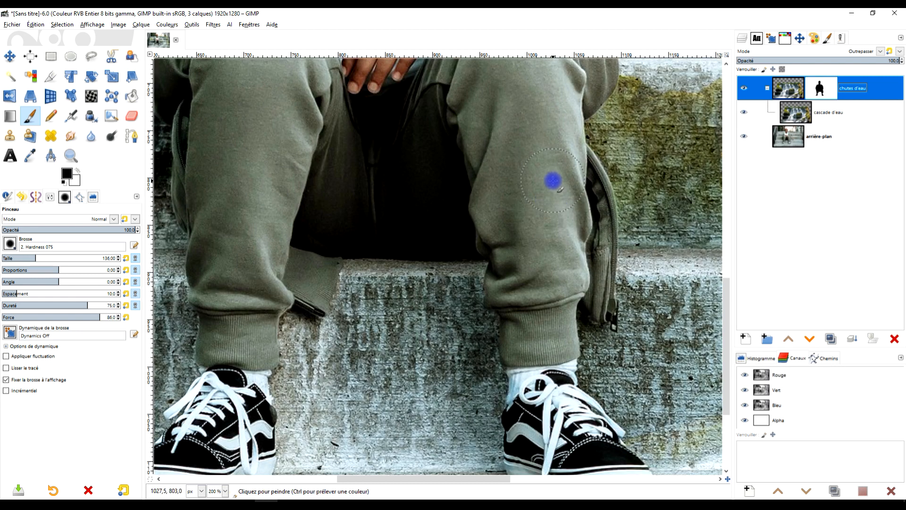
Duplicate the "cascade d'eau" layer inside the "chutes d'eau" group and set the copy's opacity to 81.2.
scroll(552, 180, "down", 4)
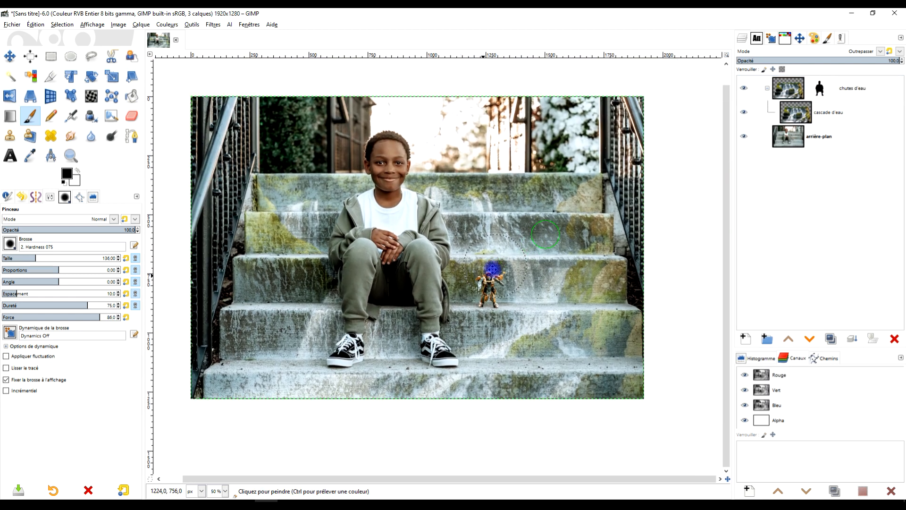
left_click(828, 114)
left_click(829, 347)
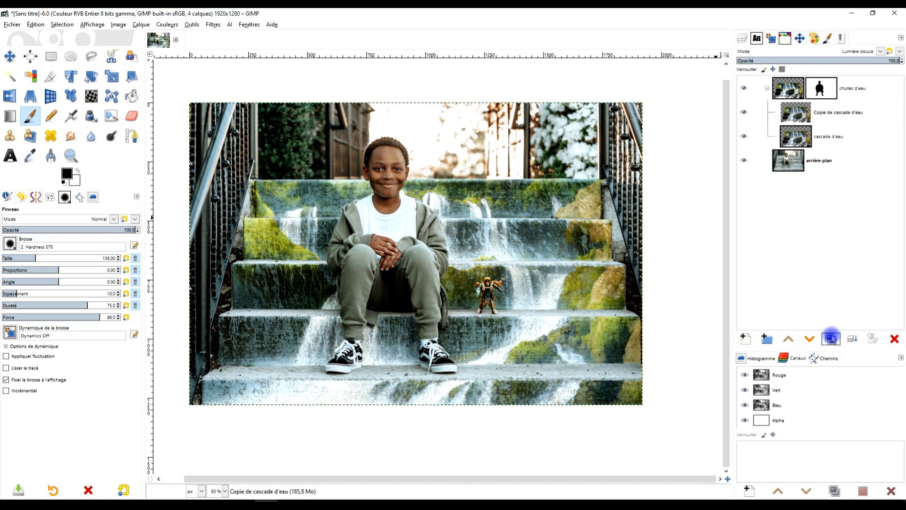
scroll(580, 235, "right", 1)
scroll(580, 234, "up", 1)
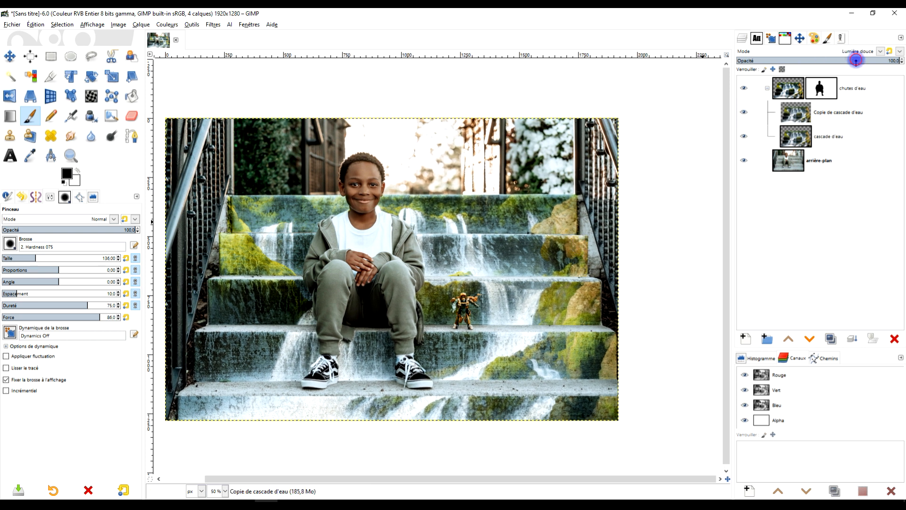
left_click(856, 60)
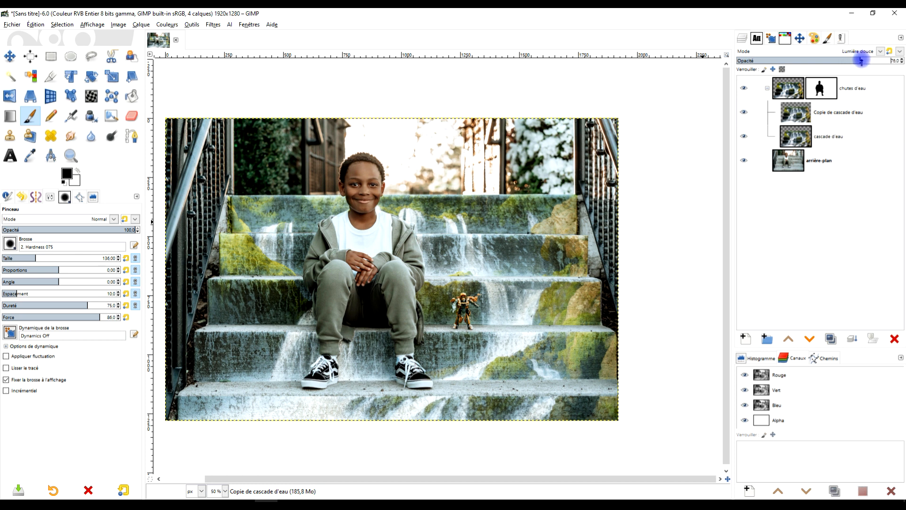
left_click(868, 60)
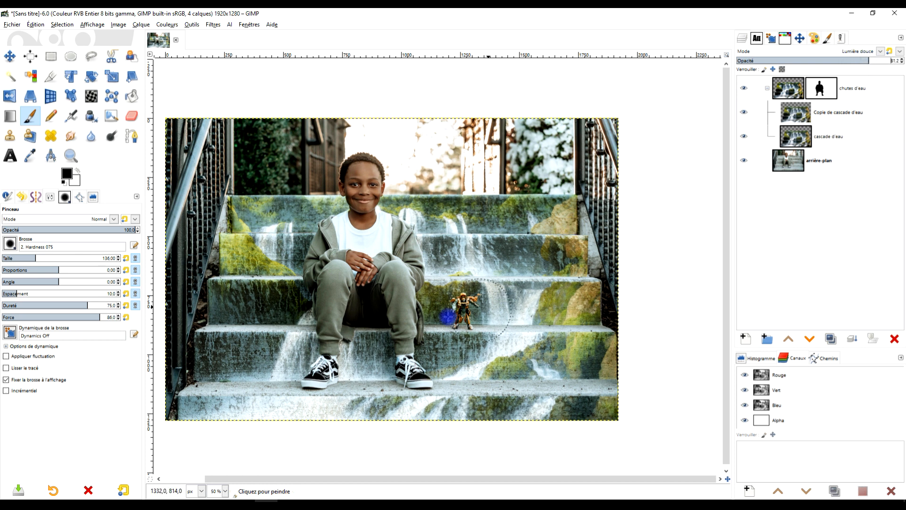
scroll(431, 299, "up", 1)
scroll(472, 300, "down", 1)
scroll(507, 309, "up", 1)
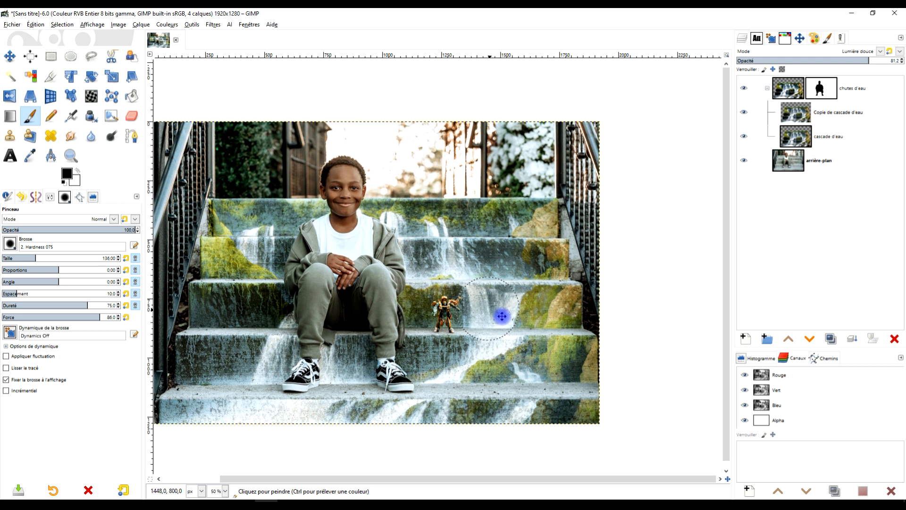
scroll(524, 314, "left", 1)
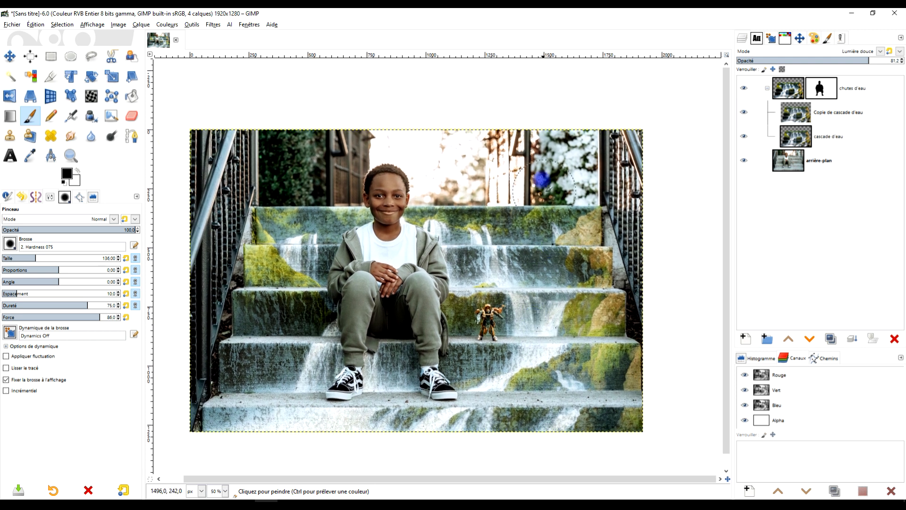
Save the image as "escalier peinture.xcf" in the "4-avril" folder inside "2023".
left_click(11, 25)
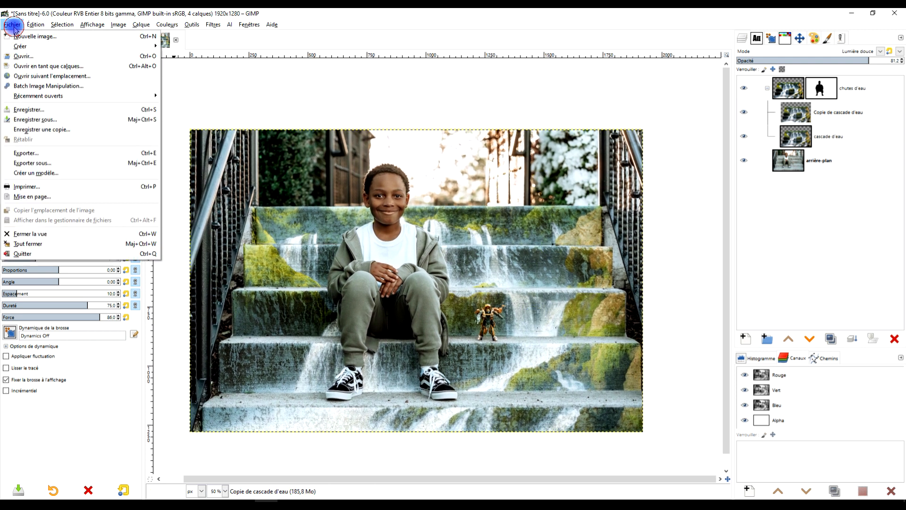
left_click(72, 119)
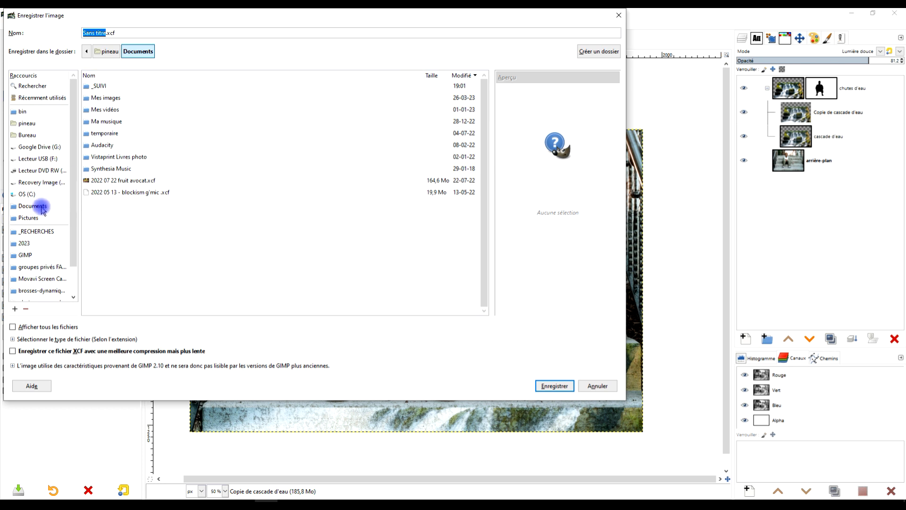
left_click(26, 243)
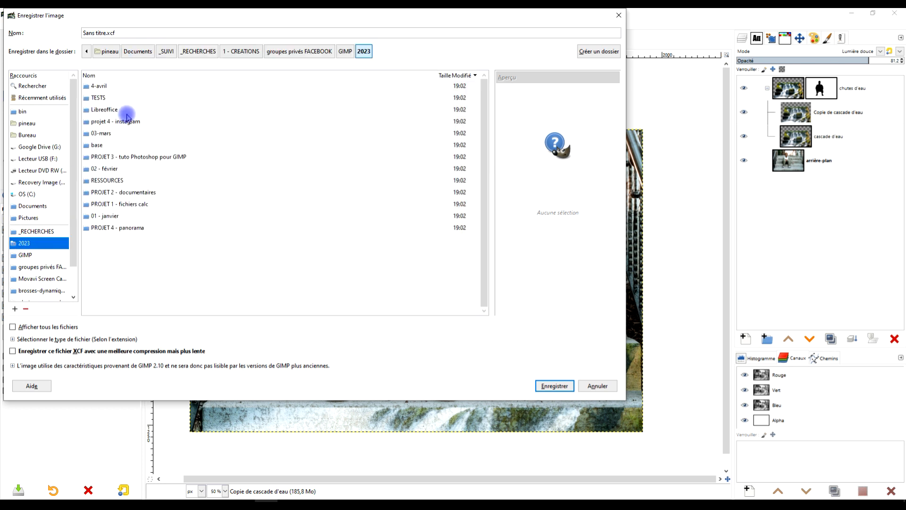
double_click(101, 86)
left_click_drag(106, 33, 84, 33)
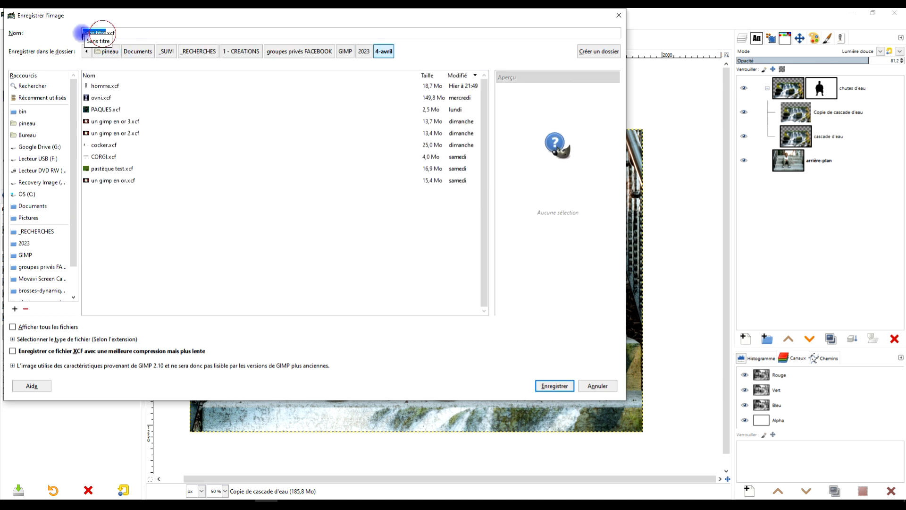
type("e")
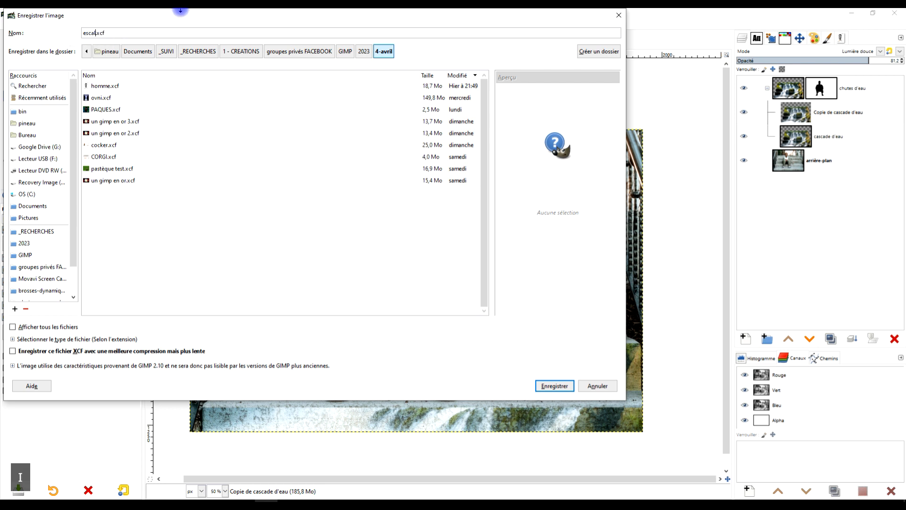
type("scalier p")
key("Return")
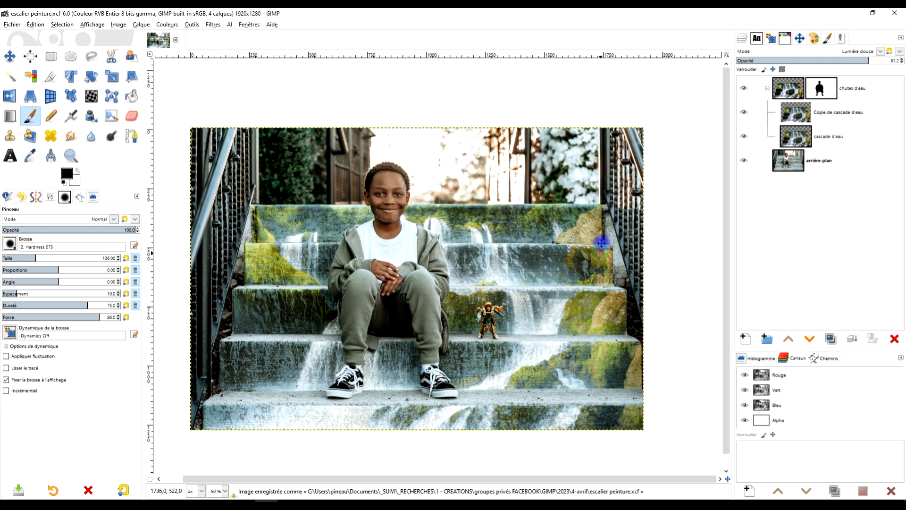
Raise the opacity of the "Copie de cascade d'eau" layer towards full.
left_click(70, 156)
left_click_drag(191, 110, 650, 416)
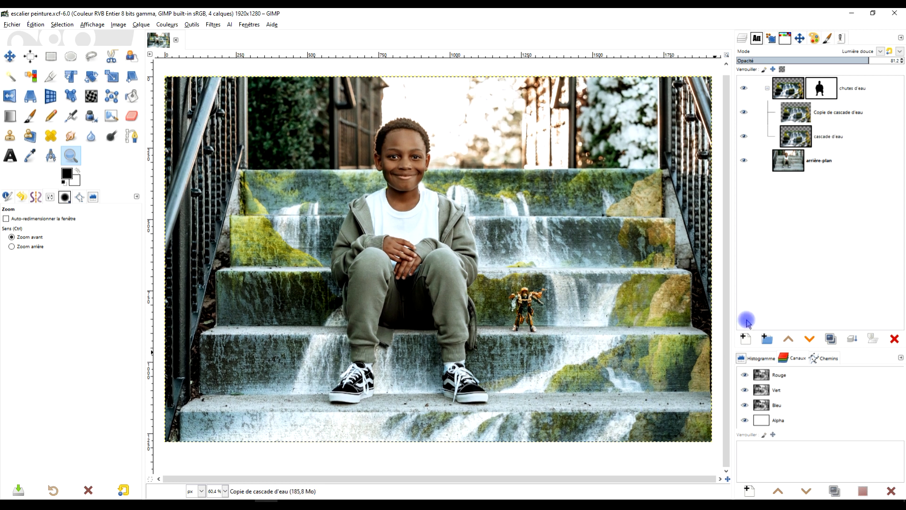
left_click(802, 113)
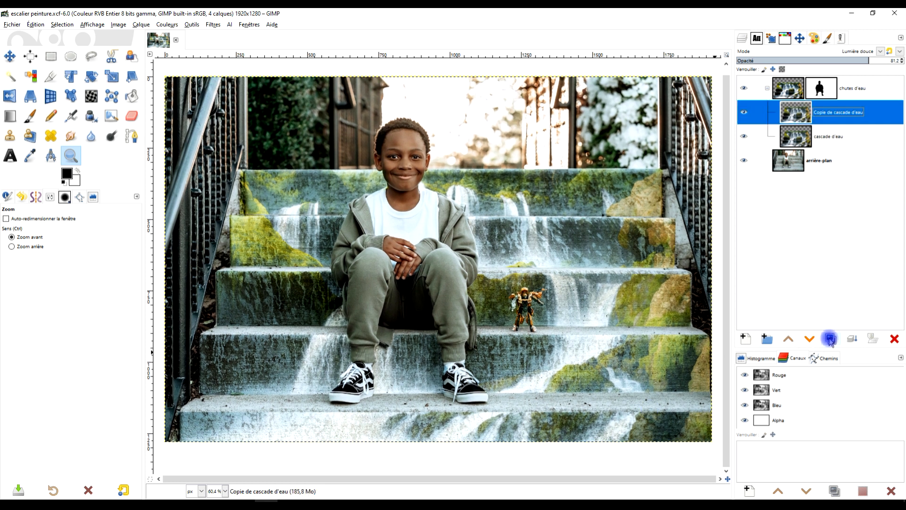
left_click_drag(872, 62, 889, 60)
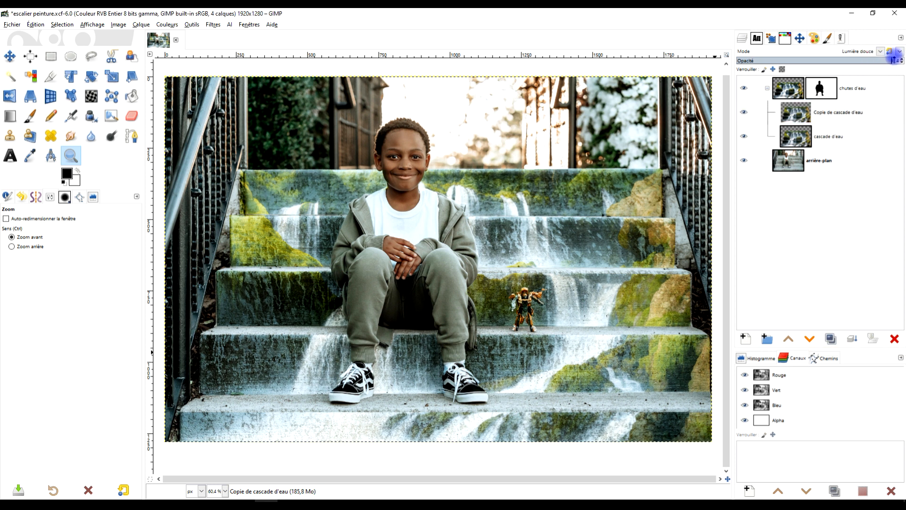